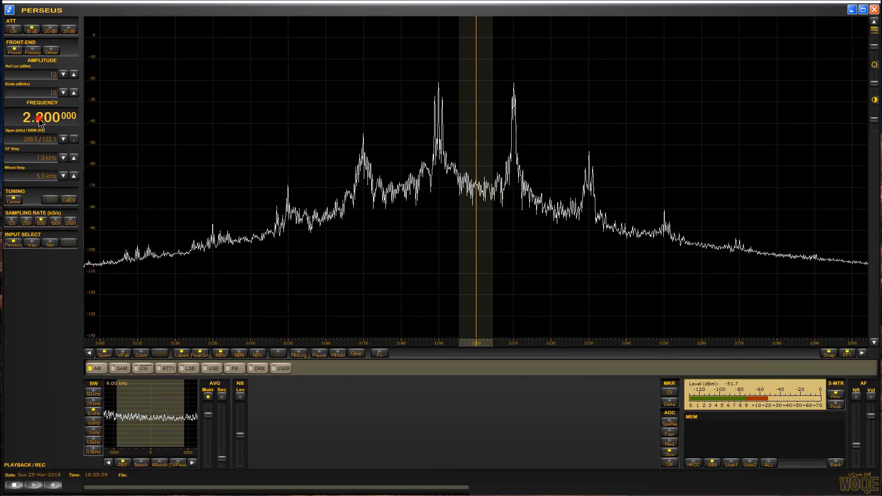
Step: Tune the receiver's centre frequency to 4.400 MHz to examine the spectrum around it
{"action": "scroll", "coordinate": [38, 120], "scroll_direction": "up", "scroll_amount": 4}
{"action": "scroll", "coordinate": [39, 122], "scroll_direction": "up", "scroll_amount": 3}
{"action": "scroll", "coordinate": [39, 121], "scroll_direction": "up", "scroll_amount": 4}
{"action": "scroll", "coordinate": [41, 122], "scroll_direction": "up", "scroll_amount": 5}
{"action": "scroll", "coordinate": [41, 122], "scroll_direction": "up", "scroll_amount": 3}
{"action": "scroll", "coordinate": [40, 121], "scroll_direction": "up", "scroll_amount": 3}
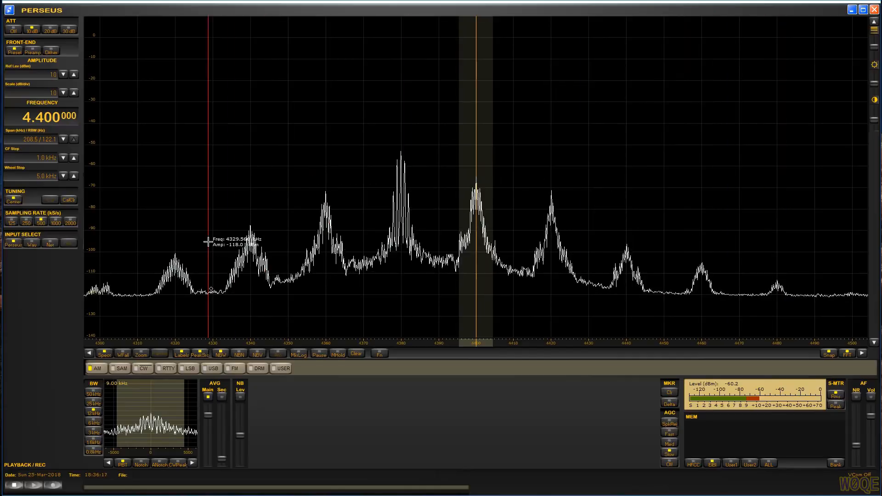
Step: Raise the receiver's centre frequency to 6.600 MHz to examine the signals in that range
{"action": "scroll", "coordinate": [41, 122], "scroll_direction": "up", "scroll_amount": 2}
{"action": "scroll", "coordinate": [41, 122], "scroll_direction": "up", "scroll_amount": 13}
{"action": "scroll", "coordinate": [41, 122], "scroll_direction": "up", "scroll_amount": 5}
{"action": "scroll", "coordinate": [41, 121], "scroll_direction": "up", "scroll_amount": 2}
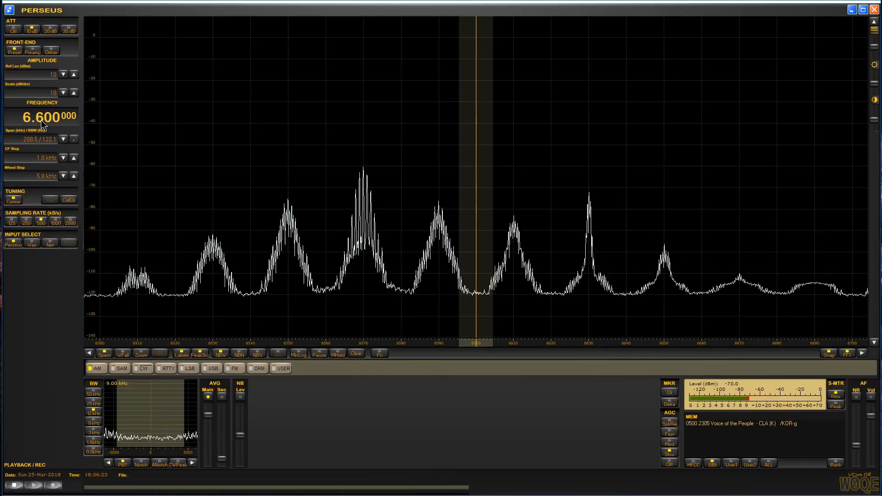
Step: Continue tuning the receiver upward to 8.700 MHz to examine the signals in the higher range
{"action": "scroll", "coordinate": [40, 122], "scroll_direction": "up", "scroll_amount": 3}
{"action": "scroll", "coordinate": [41, 121], "scroll_direction": "up", "scroll_amount": 14}
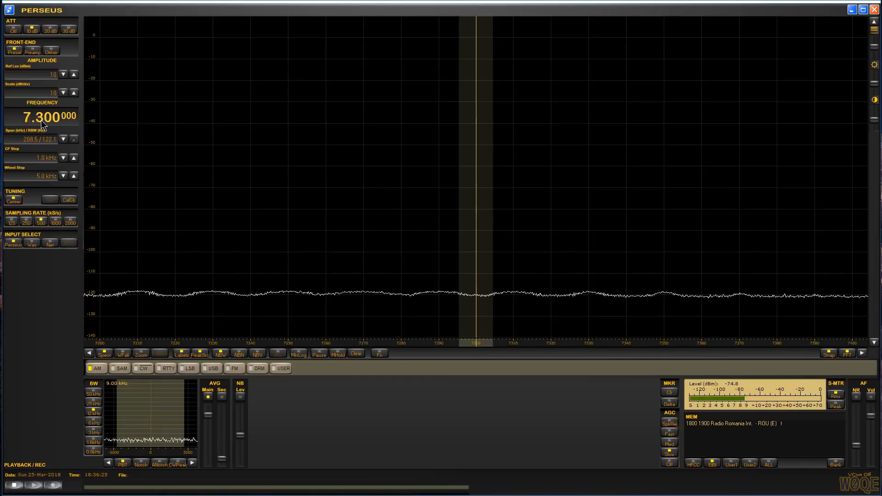
{"action": "scroll", "coordinate": [41, 122], "scroll_direction": "up", "scroll_amount": 5}
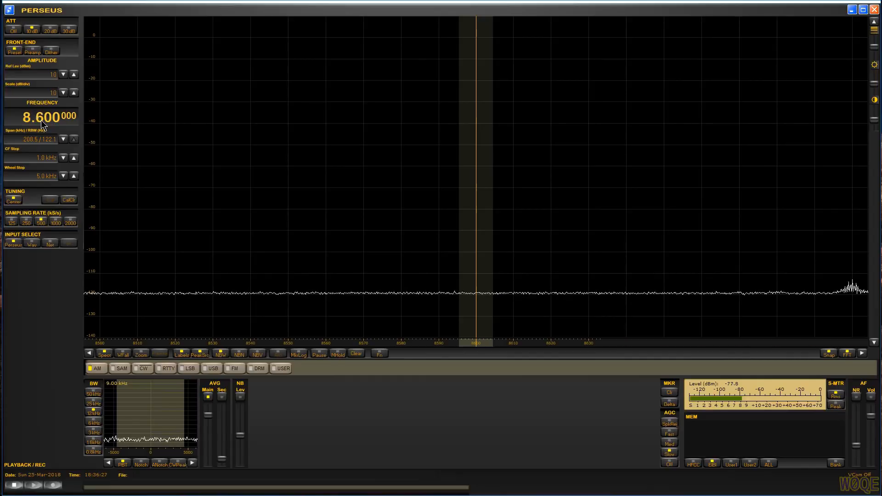
{"action": "scroll", "coordinate": [40, 121], "scroll_direction": "down", "scroll_amount": 1}
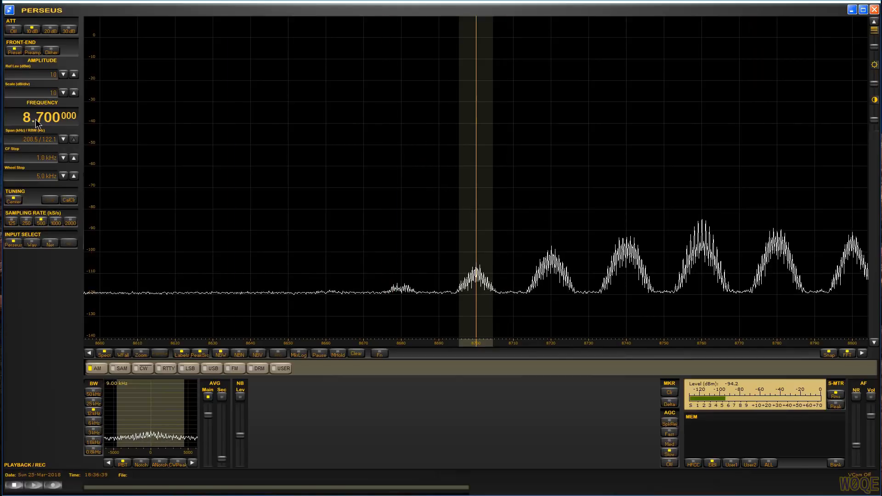
Step: Tune the receiver back down from 8.700 MHz through 4.700 MHz
{"action": "scroll", "coordinate": [28, 121], "scroll_direction": "down", "scroll_amount": 2}
{"action": "scroll", "coordinate": [28, 120], "scroll_direction": "down", "scroll_amount": 4}
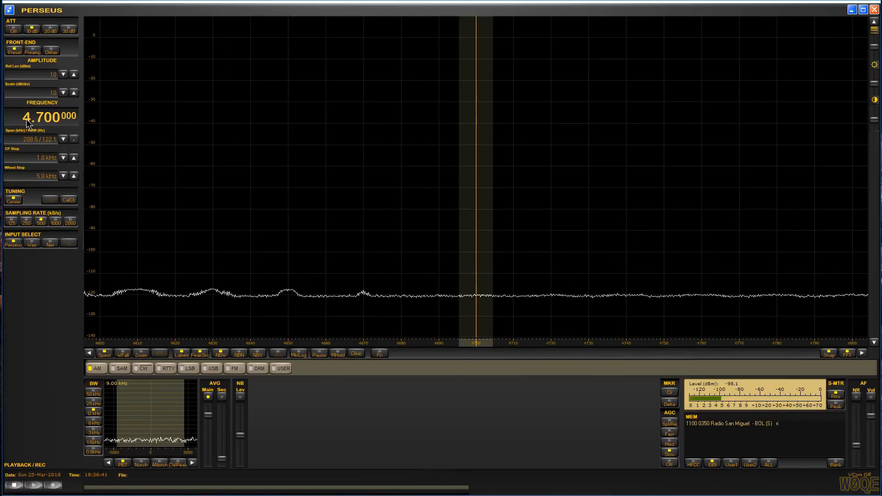
{"action": "scroll", "coordinate": [39, 120], "scroll_direction": "down", "scroll_amount": 5}
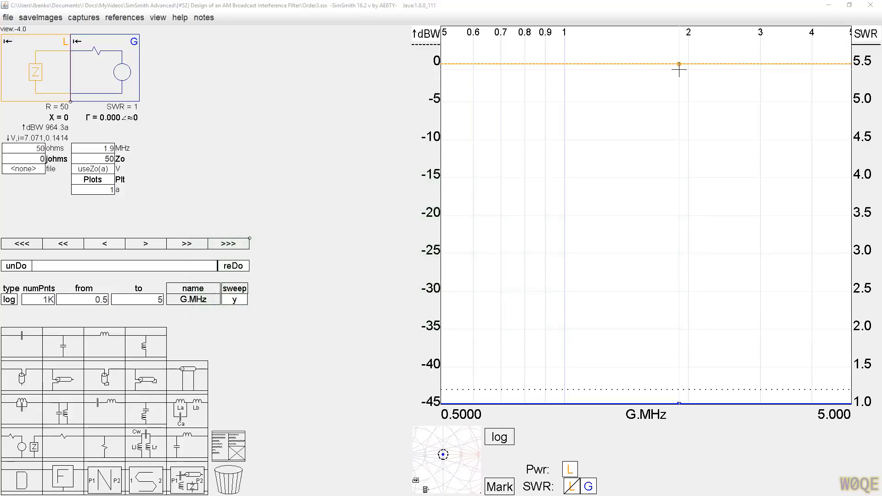
Step: In SimSmith, set the generator's frequency field to the list 1.3, 1.5, 1.8, 2 and 1.9 MHz to mark these frequencies on the plots
{"action": "left_click", "coordinate": [97, 148]}
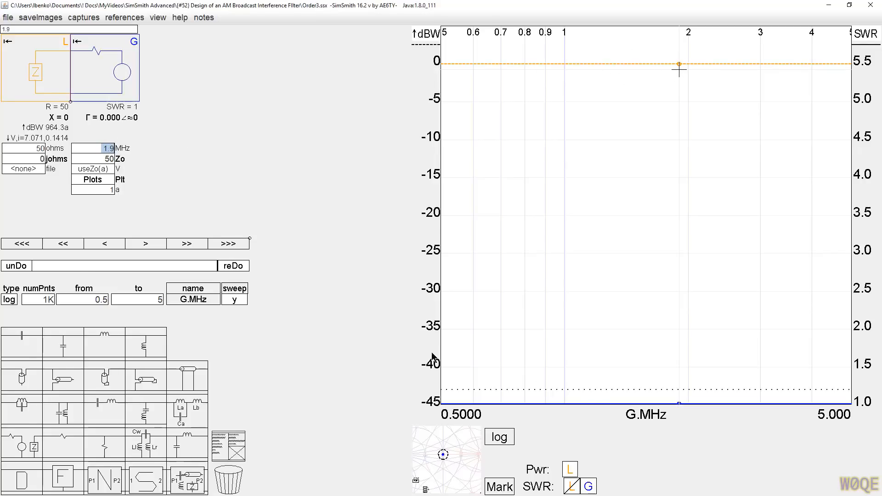
{"action": "left_click", "coordinate": [100, 152]}
{"action": "type", "text": "1 "}
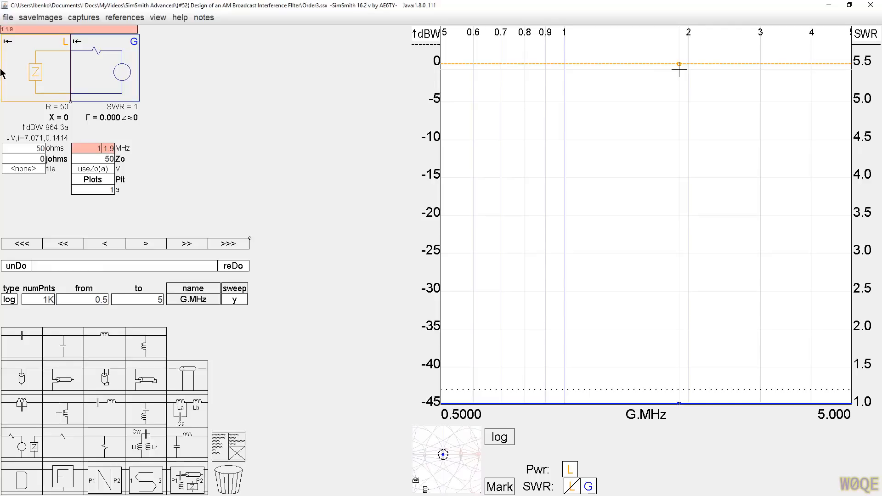
{"action": "type", "text": ".3 1.5 1.8 2"}
{"action": "key", "text": "Return"}
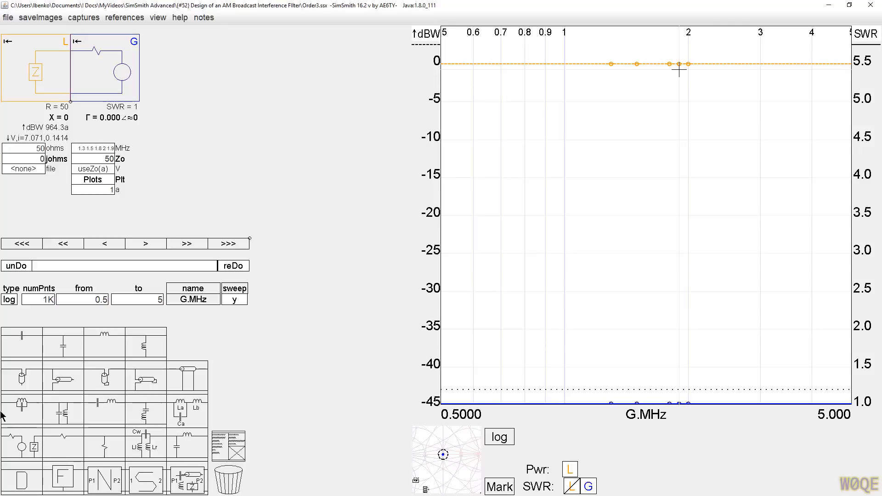
Step: Try a parallel LC trap in series between the load and the generator, and discard it again
{"action": "left_click_drag", "start_coordinate": [27, 412], "coordinate": [103, 94]}
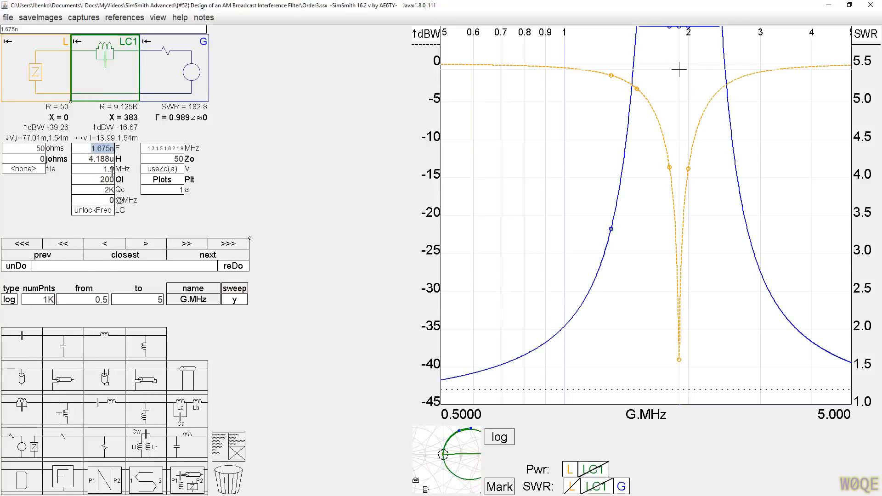
{"action": "left_click_drag", "start_coordinate": [94, 48], "coordinate": [230, 478]}
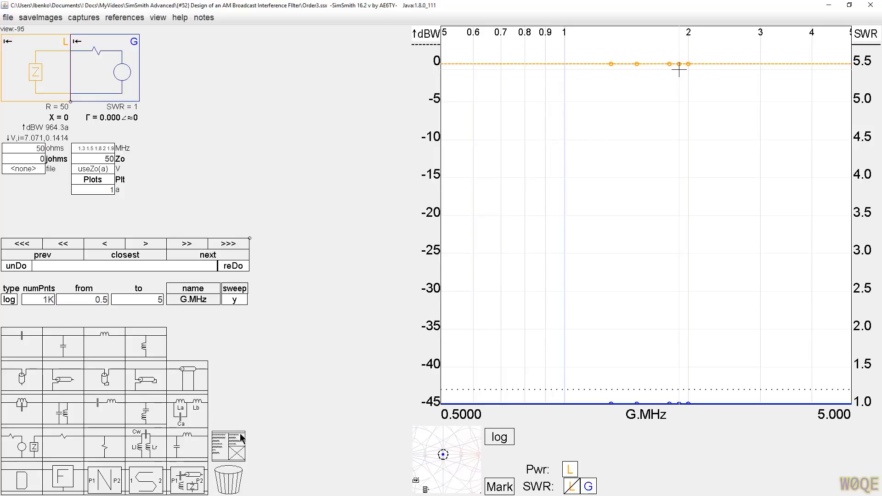
{"action": "left_click", "coordinate": [229, 447]}
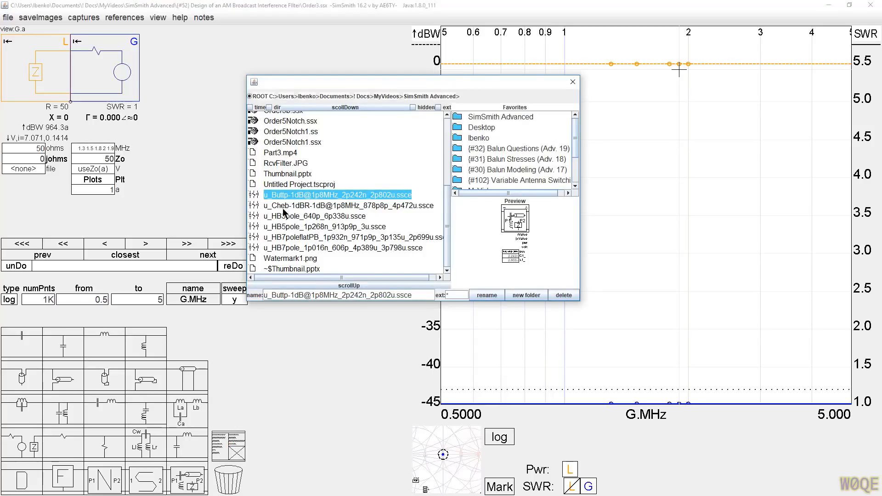
{"action": "left_click_drag", "start_coordinate": [289, 196], "coordinate": [91, 63]}
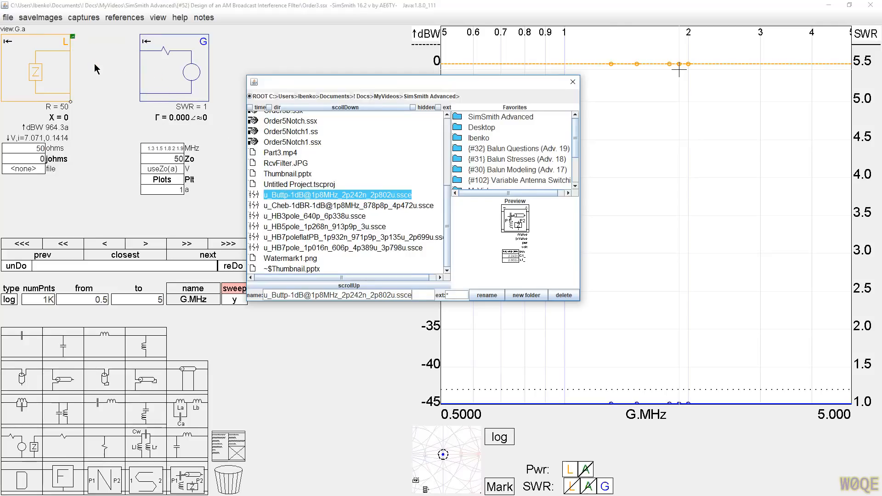
{"action": "left_click", "coordinate": [574, 83]}
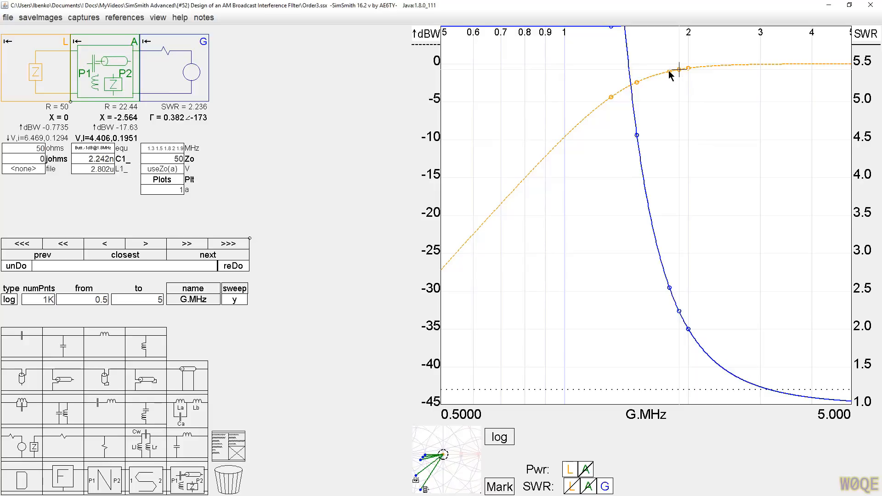
Step: Read the Butterworth filter's load power at the 1.8, 1.5 and 1.3 MHz markers and its SWR at 1.8 and 2 MHz
{"action": "left_click", "coordinate": [670, 74]}
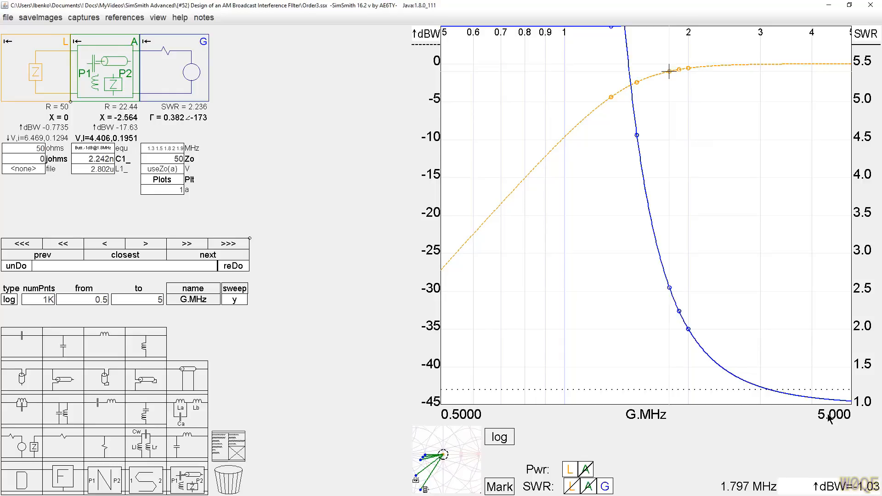
{"action": "left_click", "coordinate": [670, 288]}
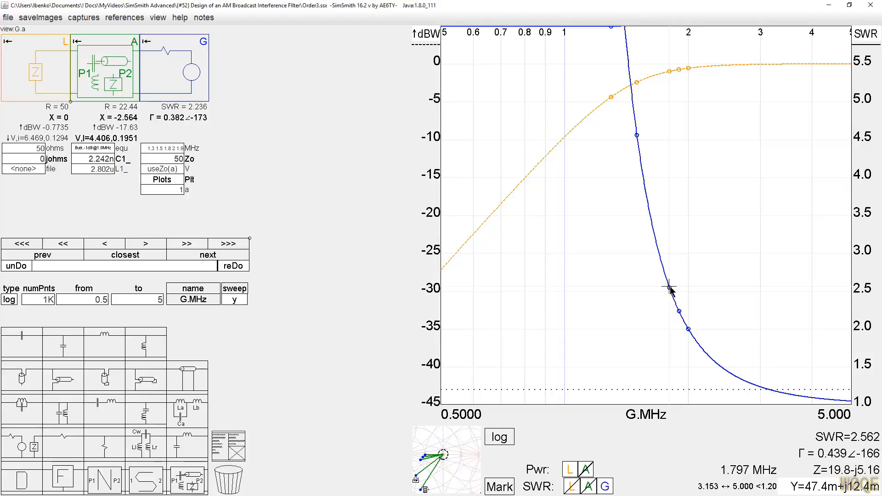
{"action": "left_click", "coordinate": [689, 331]}
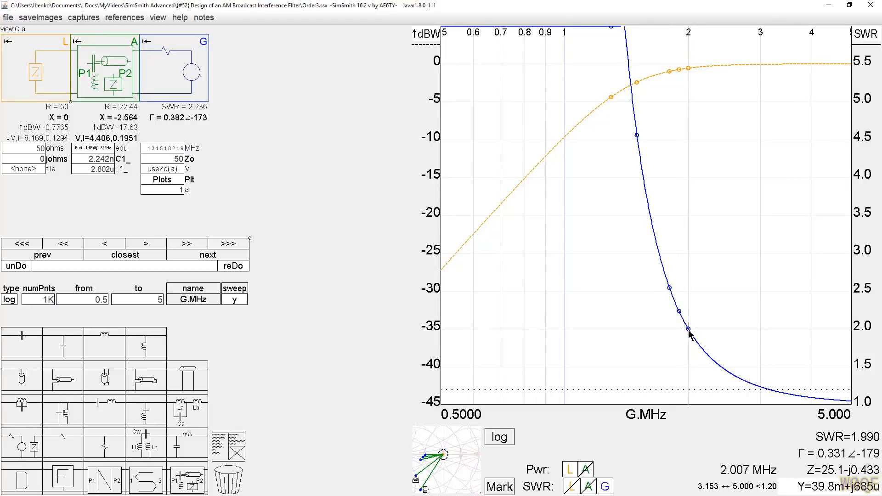
{"action": "left_click", "coordinate": [638, 83]}
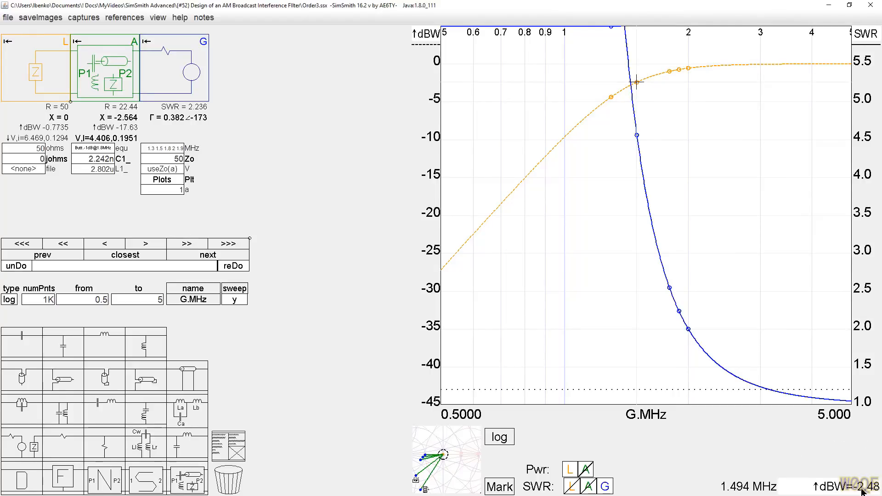
{"action": "left_click", "coordinate": [611, 98]}
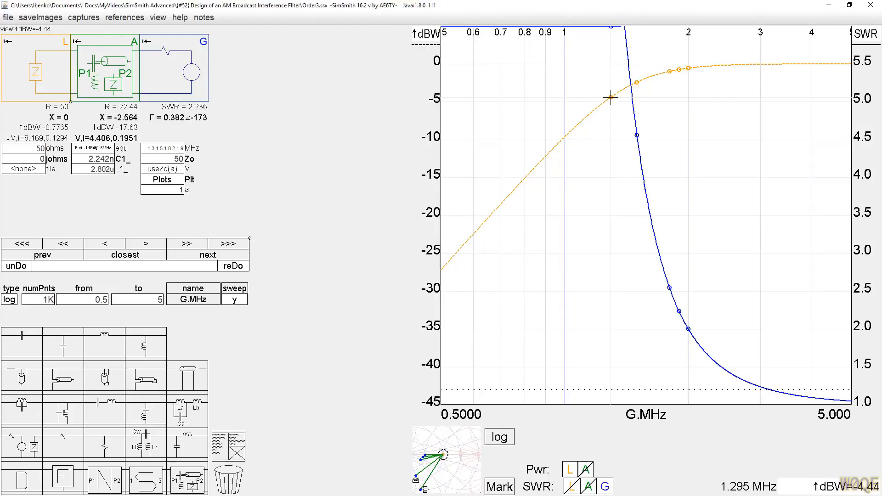
Step: Switch to the web browser to examine the filter comparison plots on Wikipedia's Chebyshev filter page, and return to SimSmith
{"action": "key", "text": "alt+Tab"}
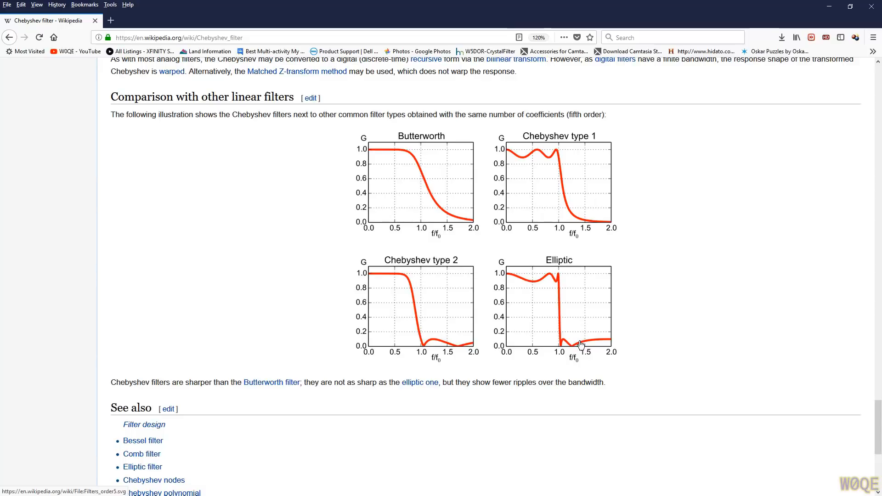
{"action": "left_click", "coordinate": [830, 11]}
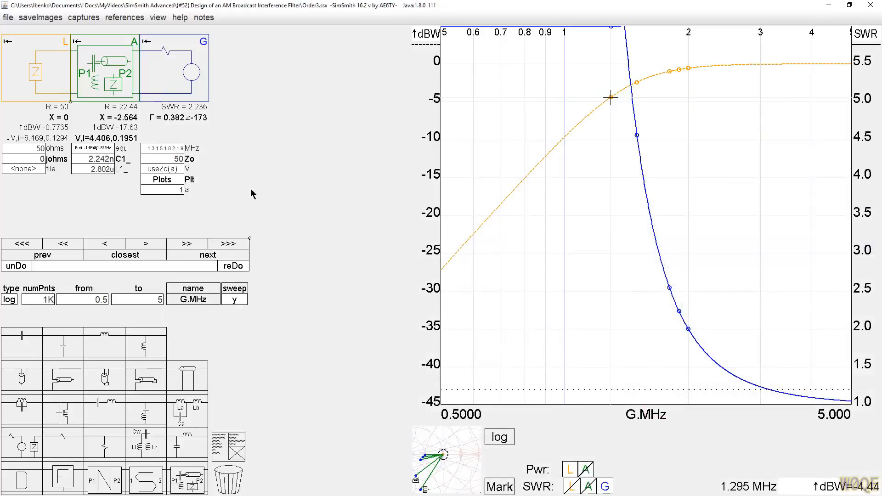
{"action": "left_click_drag", "start_coordinate": [14, 452], "coordinate": [175, 77]}
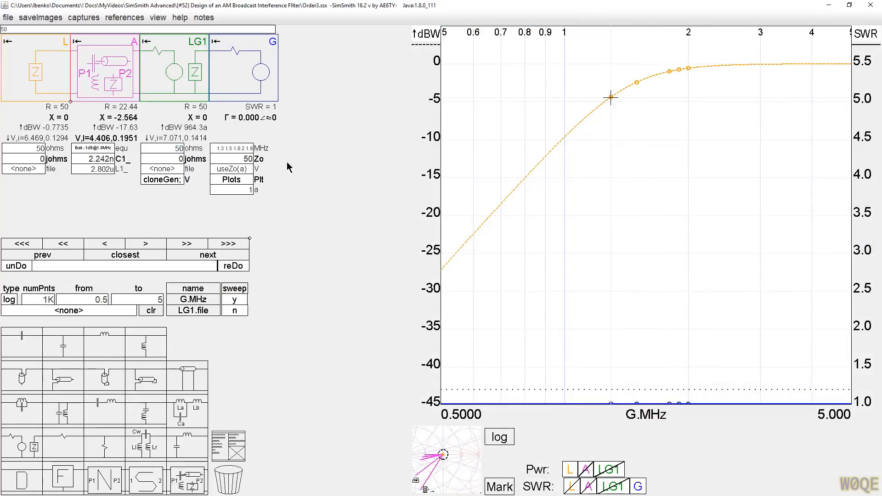
{"action": "left_click", "coordinate": [235, 454]}
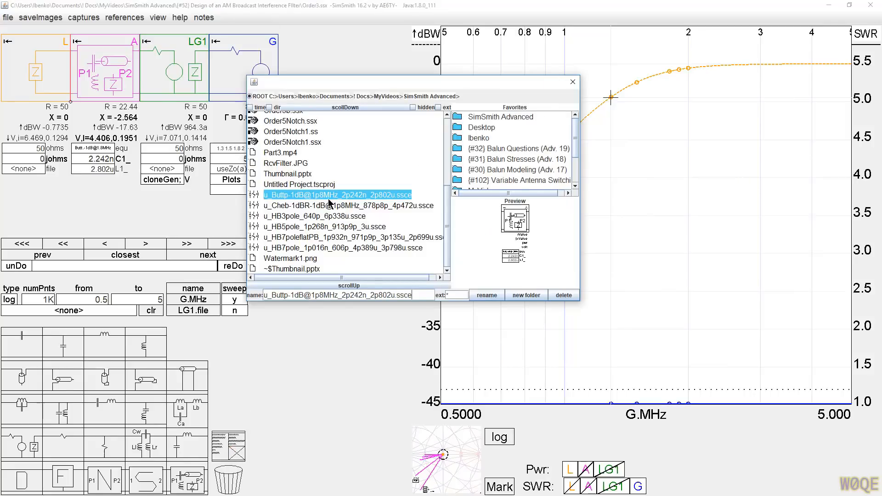
{"action": "left_click_drag", "start_coordinate": [327, 205], "coordinate": [236, 68]}
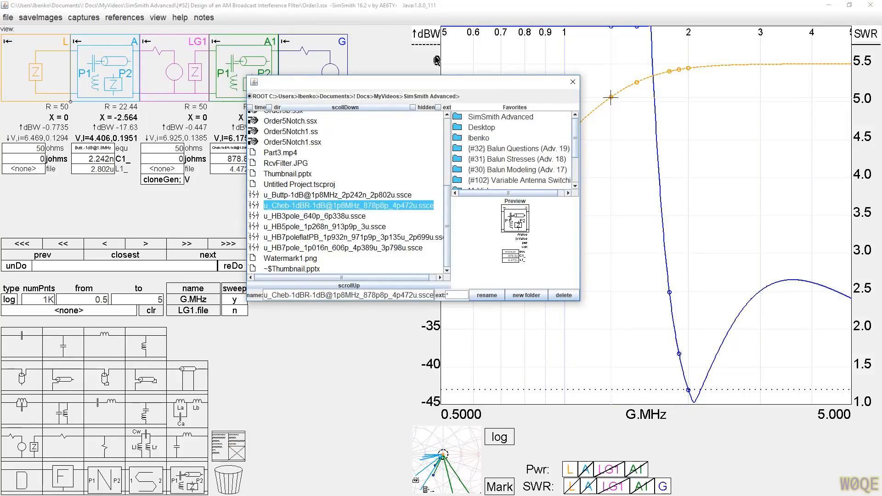
{"action": "left_click", "coordinate": [573, 84]}
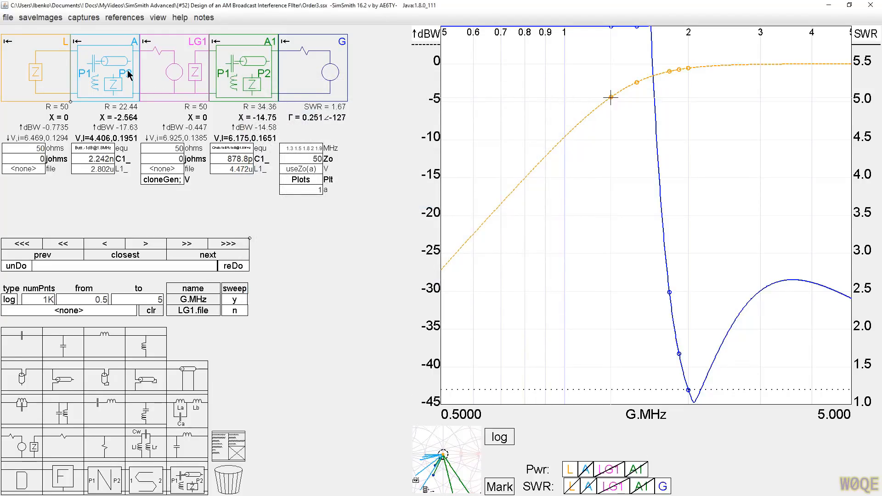
Step: Plot the SWR of block A and the power of LG1, and read the LG1 power at the 1.5 and 1.3 MHz markers
{"action": "left_click", "coordinate": [589, 486]}
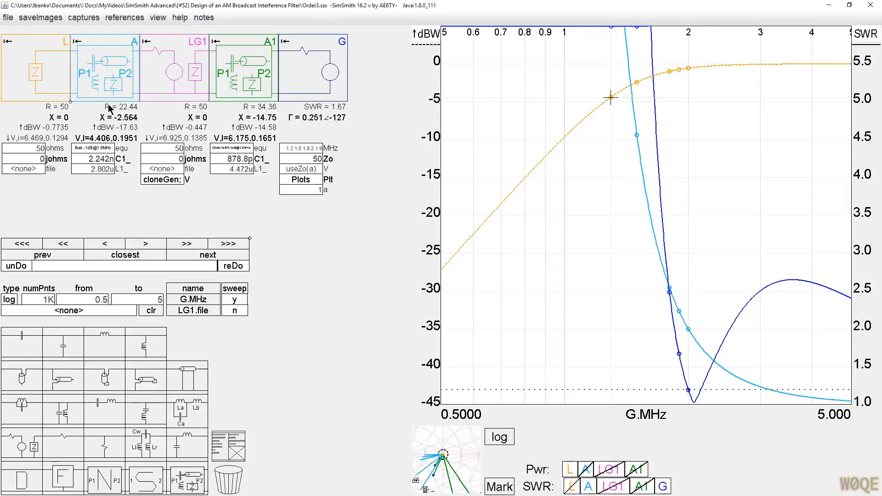
{"action": "left_click", "coordinate": [611, 469]}
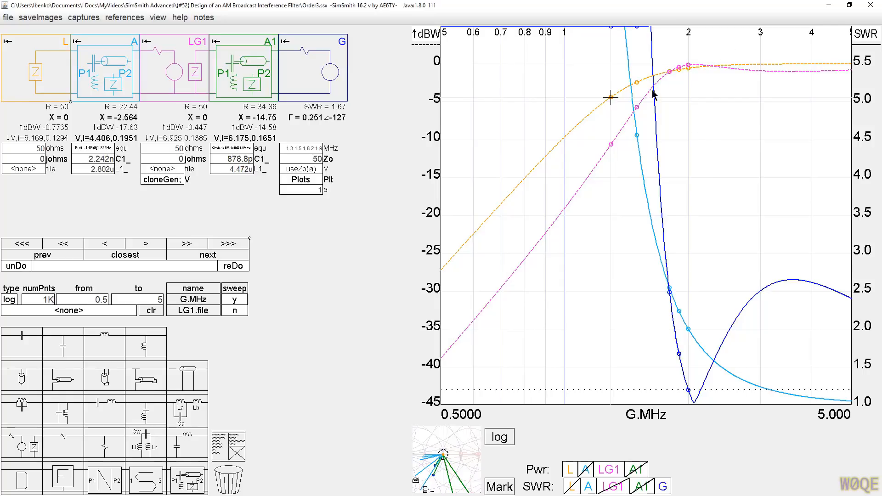
{"action": "left_click", "coordinate": [637, 109]}
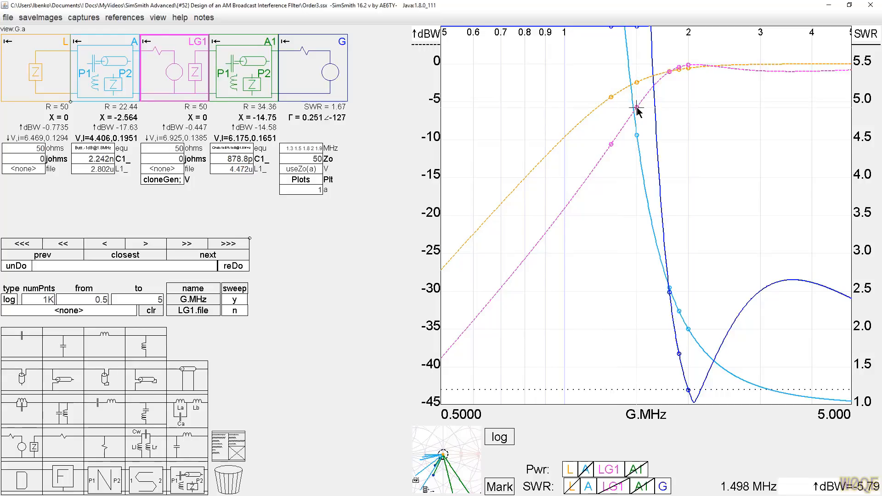
{"action": "left_click", "coordinate": [612, 146]}
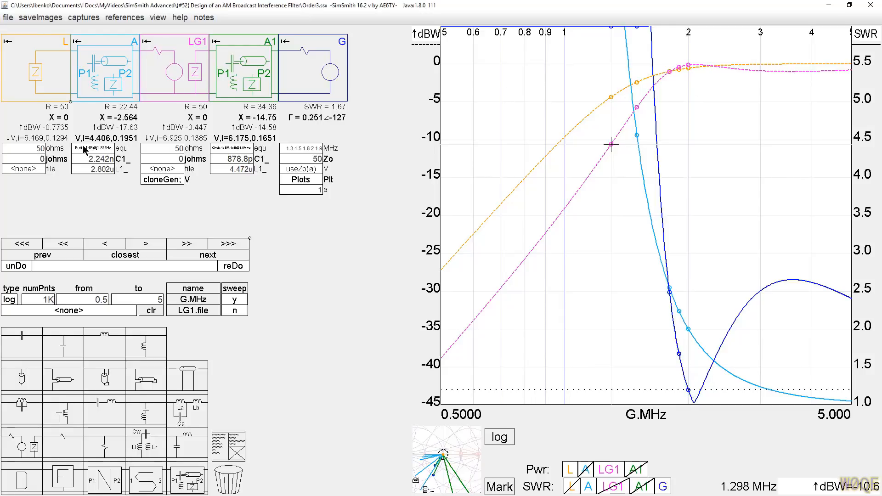
Step: Open the circuit schematics of blocks A1 and A side by side, compare their Chebyshev and Butterworth topologies, and close both
{"action": "left_click_drag", "start_coordinate": [236, 87], "coordinate": [235, 85]}
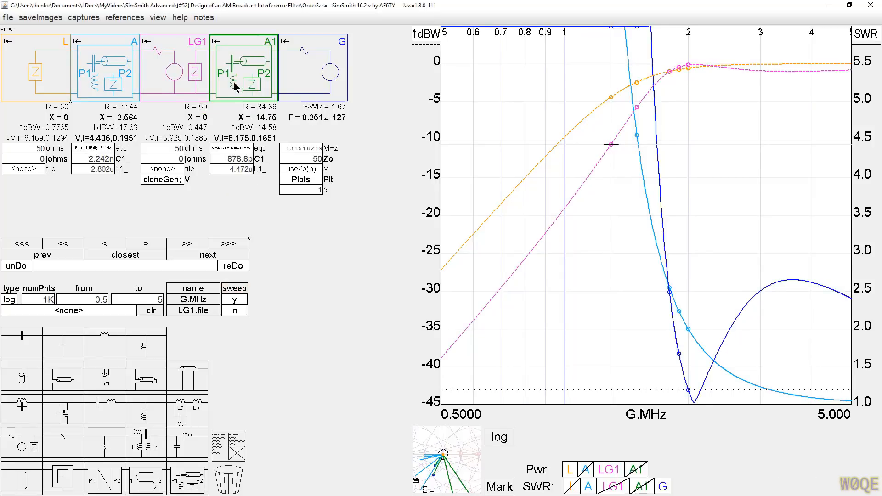
{"action": "left_click", "coordinate": [232, 148]}
{"action": "left_click_drag", "start_coordinate": [186, 205], "coordinate": [424, 215]}
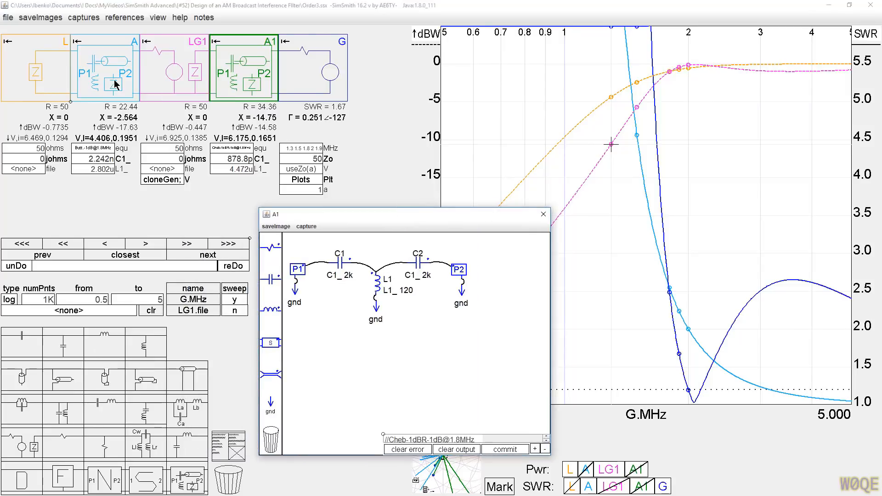
{"action": "left_click", "coordinate": [95, 150]}
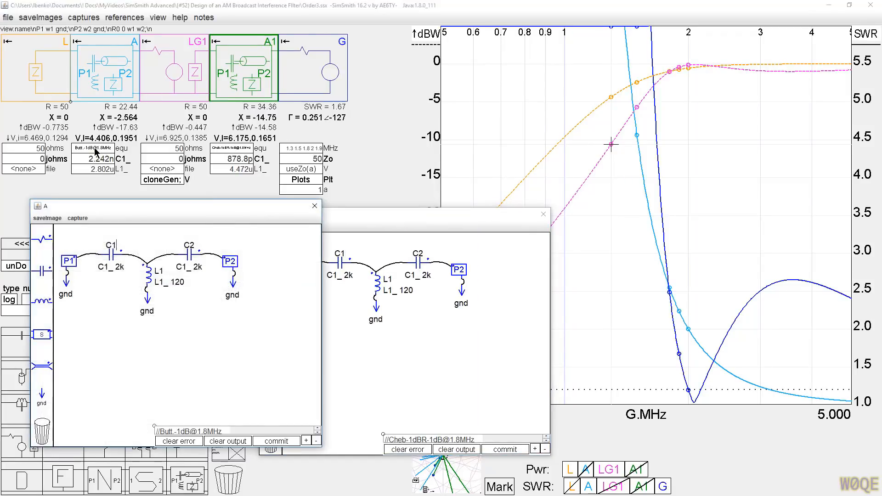
{"action": "left_click", "coordinate": [358, 217]}
{"action": "left_click_drag", "start_coordinate": [359, 219], "coordinate": [429, 209]}
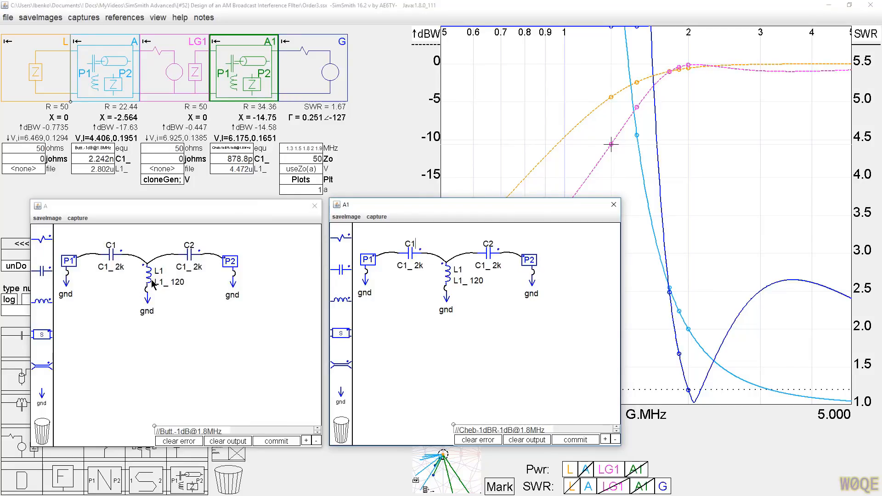
{"action": "left_click", "coordinate": [315, 206]}
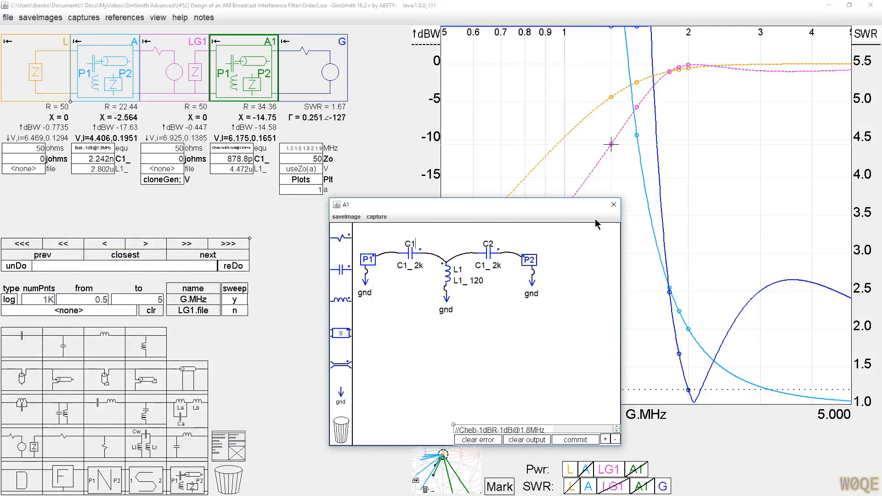
{"action": "left_click", "coordinate": [614, 206]}
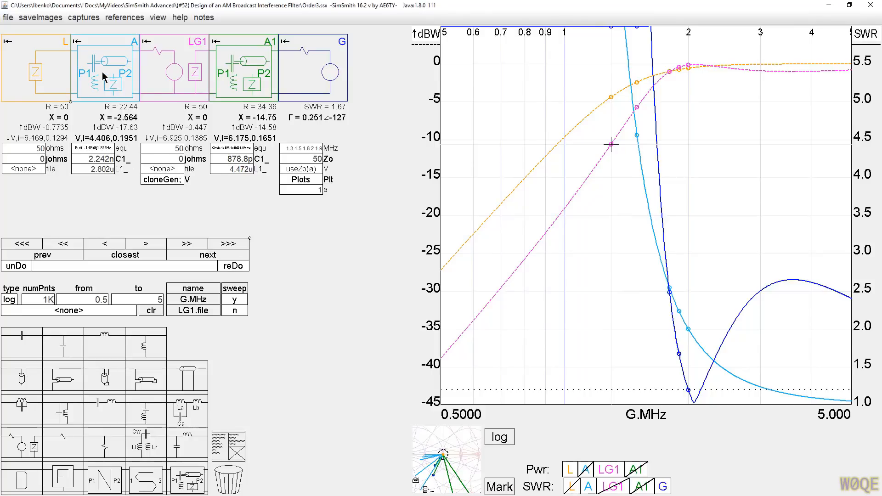
Step: Replace the Butterworth block A with a copy of Chebyshev block A1, and add the copy's SWR to the plot
{"action": "key", "text": "Delete"}
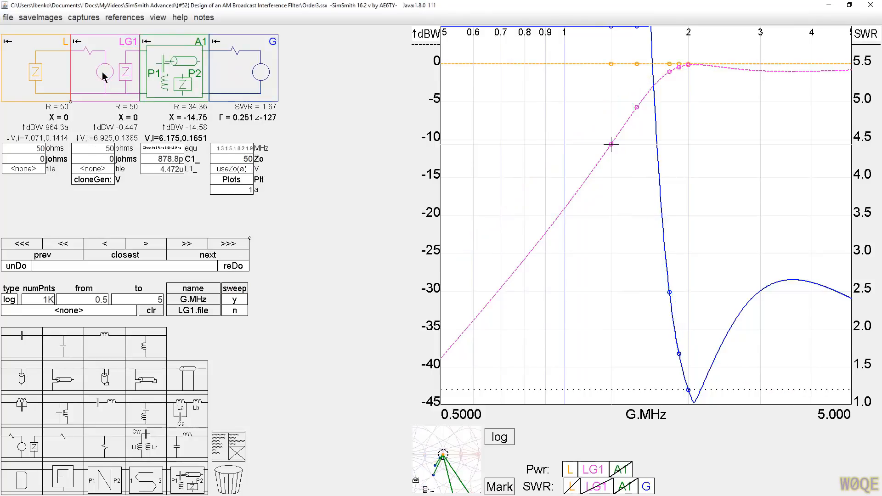
{"action": "left_click", "coordinate": [175, 70]}
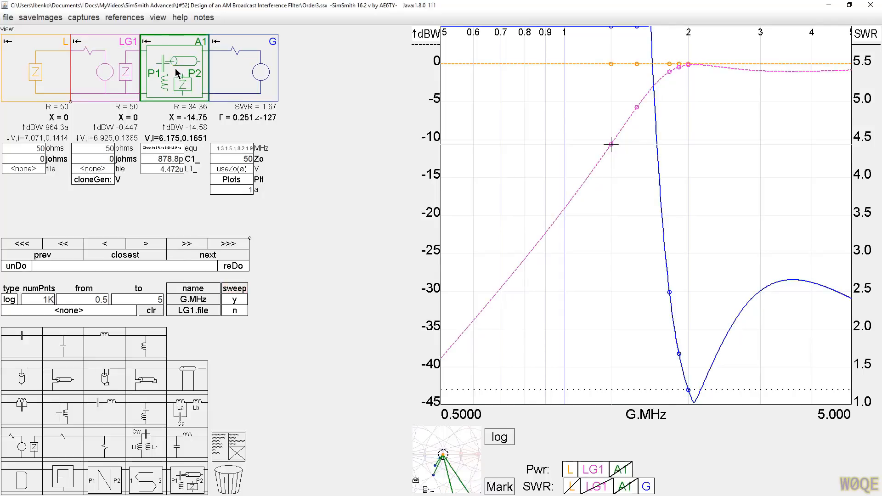
{"action": "left_click_drag", "start_coordinate": [176, 70], "coordinate": [109, 78]}
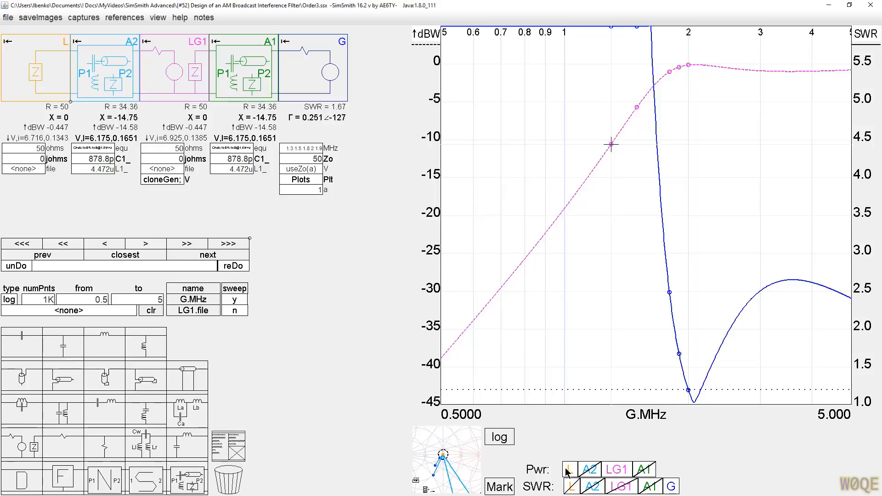
{"action": "left_click", "coordinate": [617, 470]}
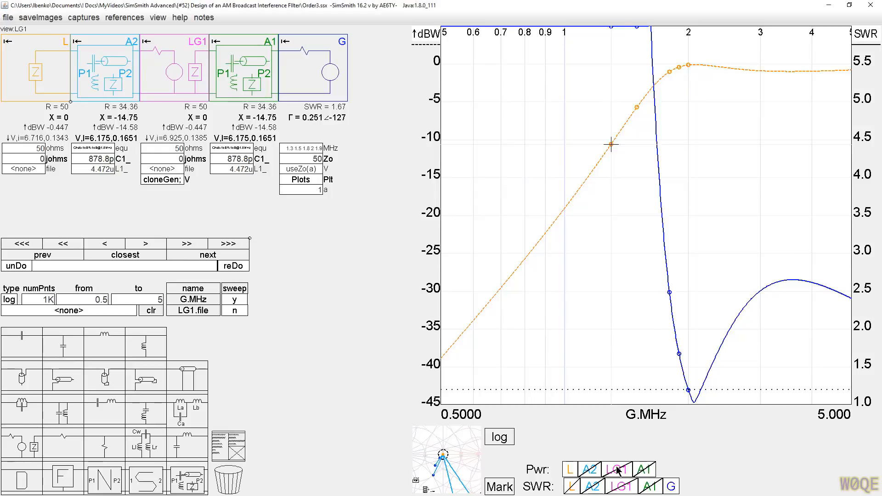
{"action": "left_click", "coordinate": [617, 470]}
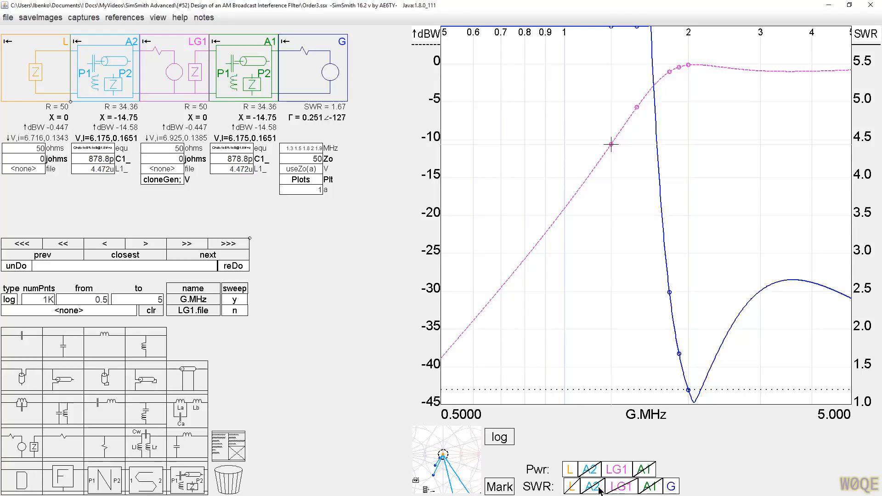
{"action": "left_click", "coordinate": [671, 488]}
Step: Open block A1's schematic to examine the Q values of its capacitors and inductor, and close it
{"action": "left_click", "coordinate": [232, 148]}
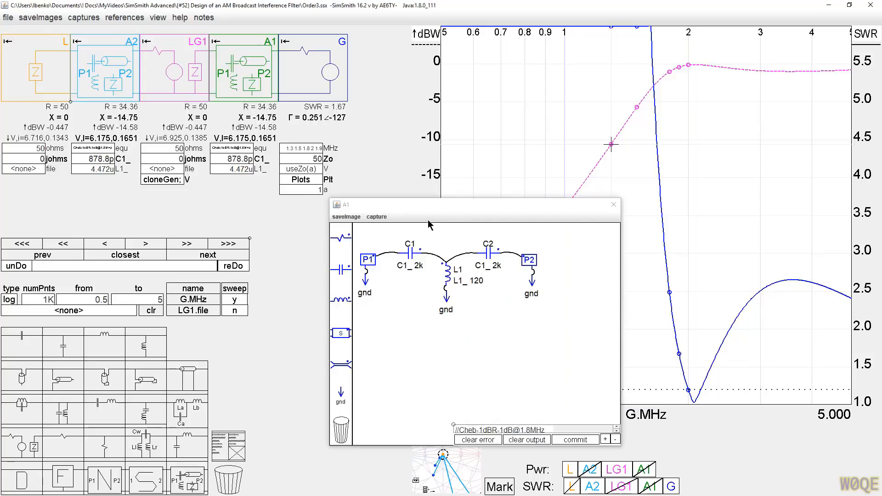
{"action": "left_click_drag", "start_coordinate": [457, 210], "coordinate": [248, 245]}
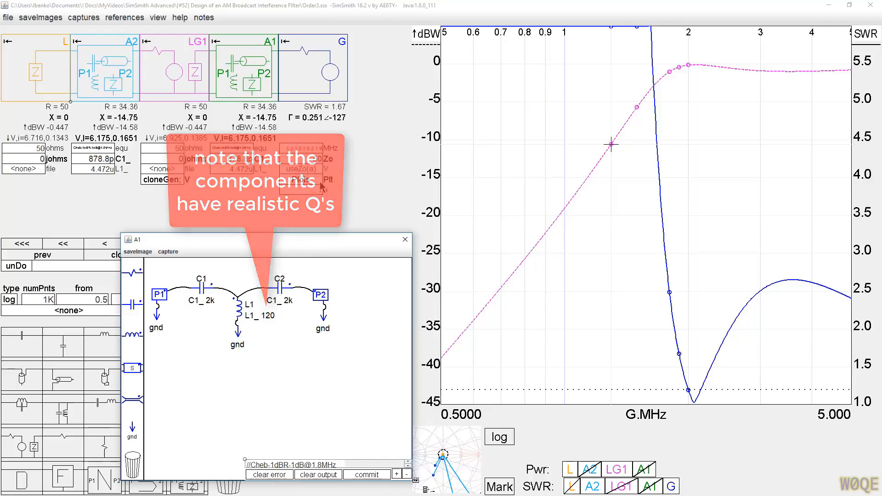
{"action": "left_click", "coordinate": [405, 239]}
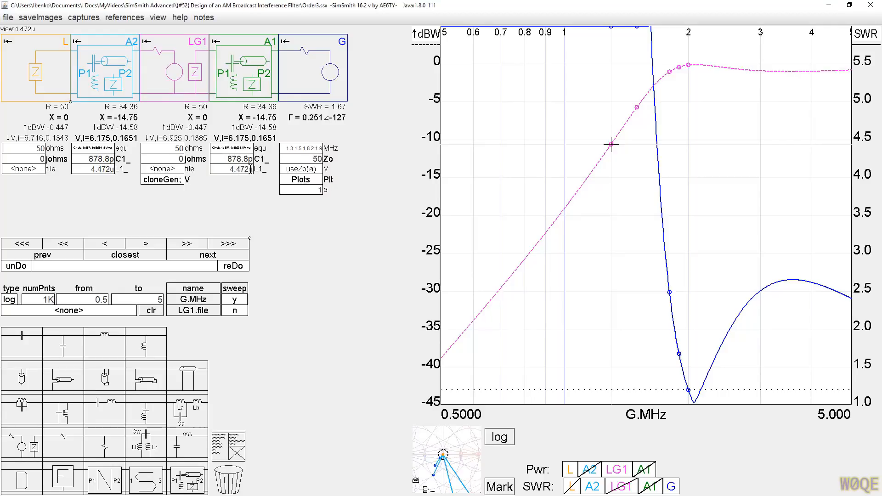
Step: Tune block A1 by setting its C1_ to 711.8p and its L1_ to 5.413u
{"action": "left_click", "coordinate": [241, 157]}
{"action": "type", "text": "711"}
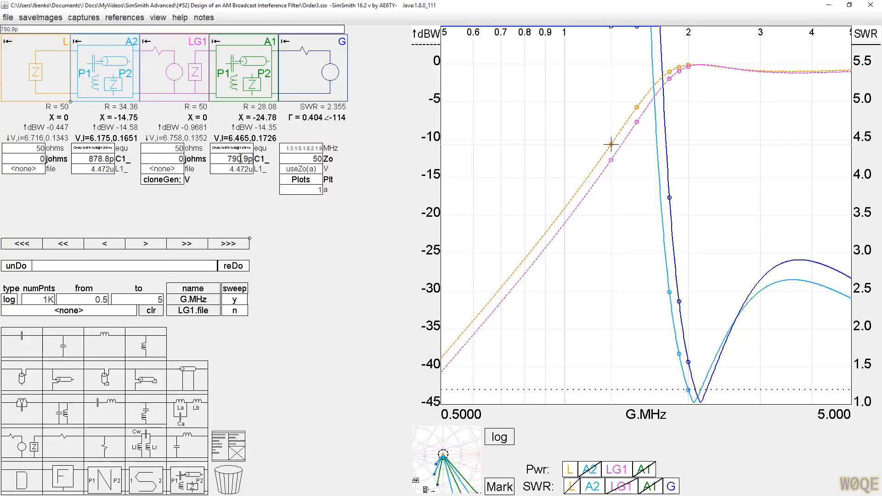
{"action": "left_click", "coordinate": [233, 171]}
{"action": "type", "text": "5.2"}
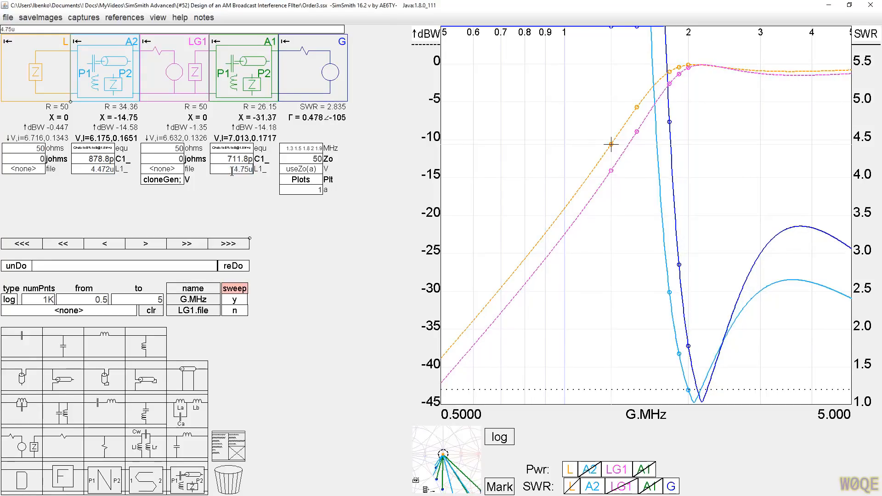
{"action": "scroll", "coordinate": [232, 171], "scroll_direction": "up", "scroll_amount": 4}
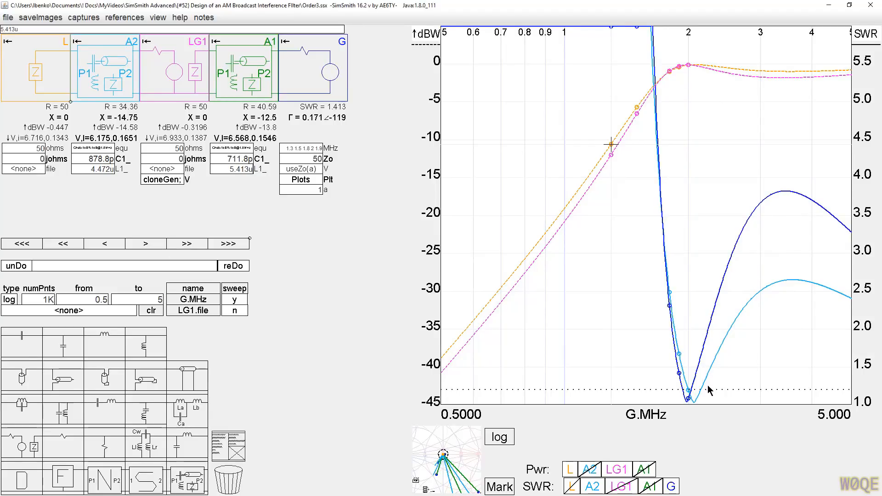
Step: Tune block A1 to C1_ 576.6p and L1_ 6.821u, and read the LG1 power at its passband dip above 3 MHz
{"action": "left_click", "coordinate": [236, 159]}
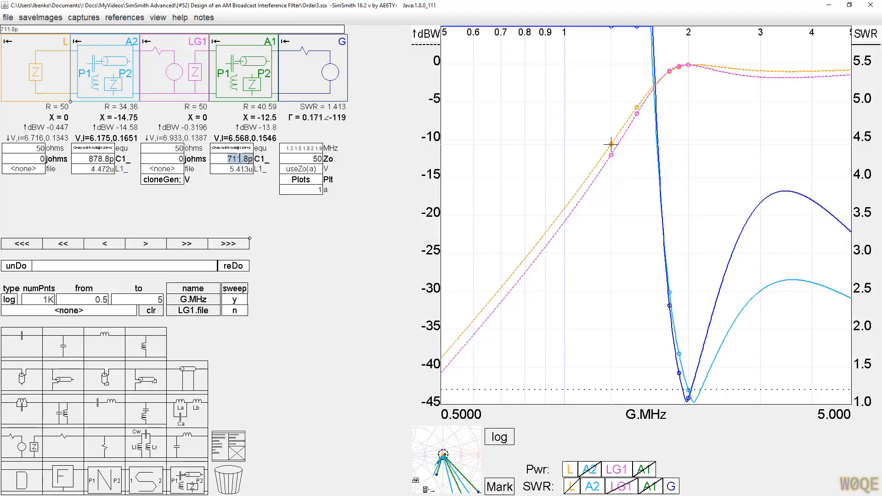
{"action": "scroll", "coordinate": [240, 159], "scroll_direction": "down", "scroll_amount": 2}
{"action": "left_click", "coordinate": [242, 169]}
{"action": "scroll", "coordinate": [242, 168], "scroll_direction": "up", "scroll_amount": 2}
{"action": "scroll", "coordinate": [242, 168], "scroll_direction": "up", "scroll_amount": 4}
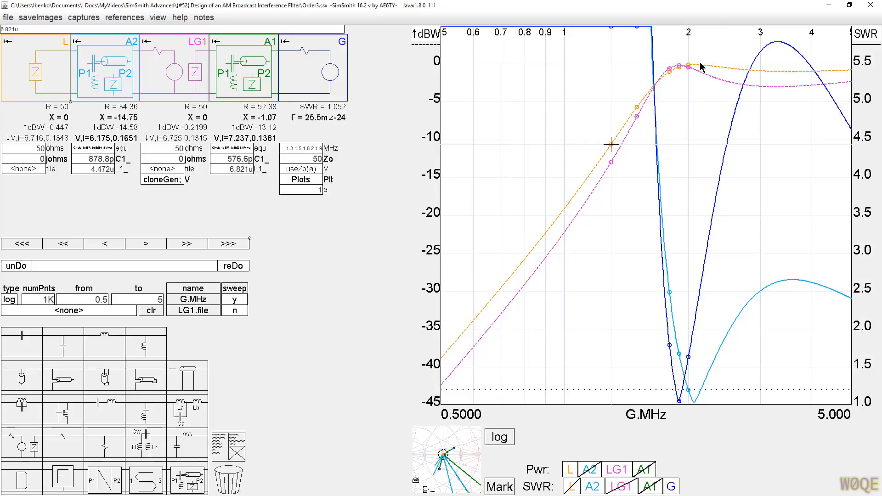
{"action": "left_click", "coordinate": [779, 87]}
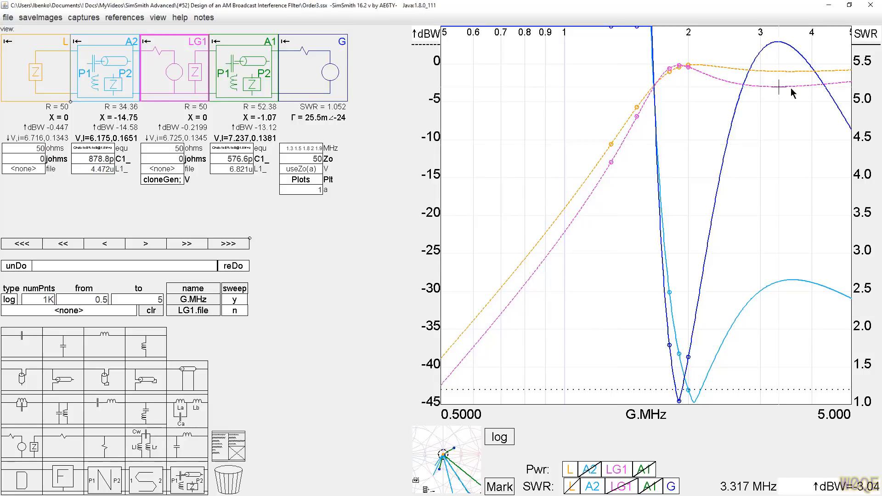
{"action": "left_click", "coordinate": [788, 126]}
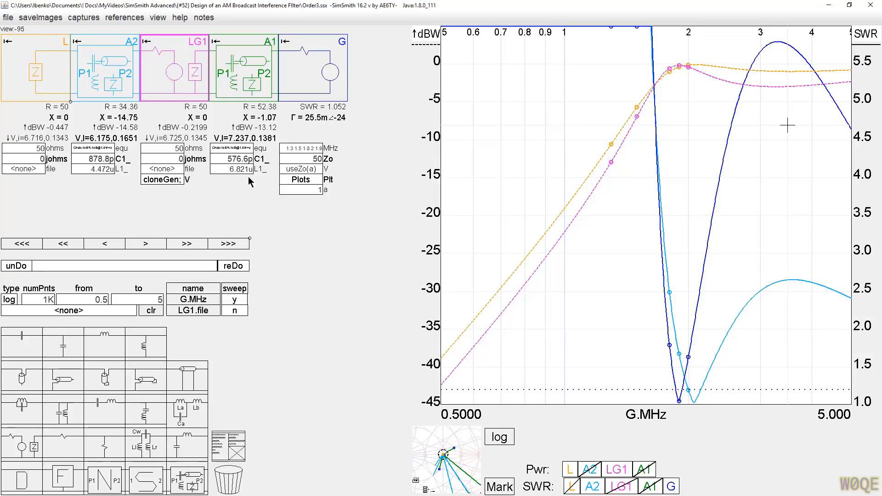
Step: Reduce block A1's C1_ to 467p and raise its L1_ to 8.011u
{"action": "left_click", "coordinate": [229, 158]}
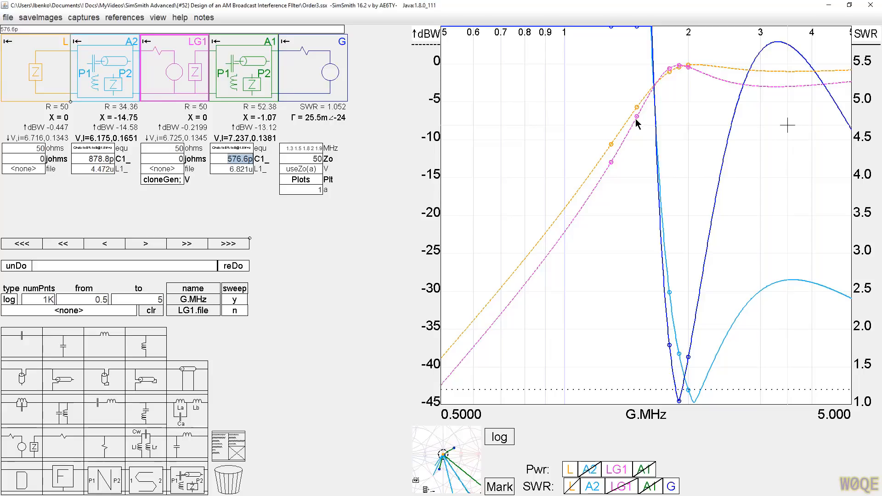
{"action": "type", "text": "467p"}
{"action": "left_click", "coordinate": [238, 169]}
{"action": "type", "text": "7.93u"}
{"action": "scroll", "coordinate": [238, 170], "scroll_direction": "up", "scroll_amount": 1}
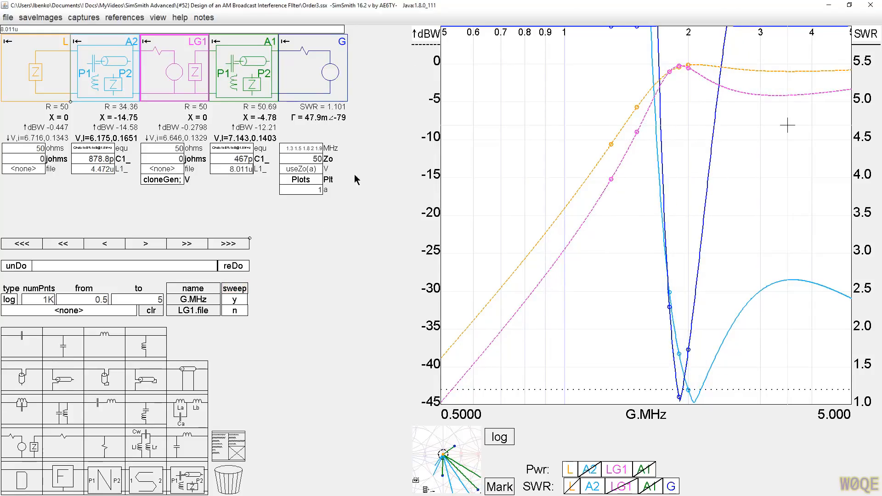
Step: Reduce block A1's C1_ to 378.3p and raise its L1_ to 9.893u
{"action": "left_click", "coordinate": [245, 159]}
{"action": "scroll", "coordinate": [246, 159], "scroll_direction": "down", "scroll_amount": 20}
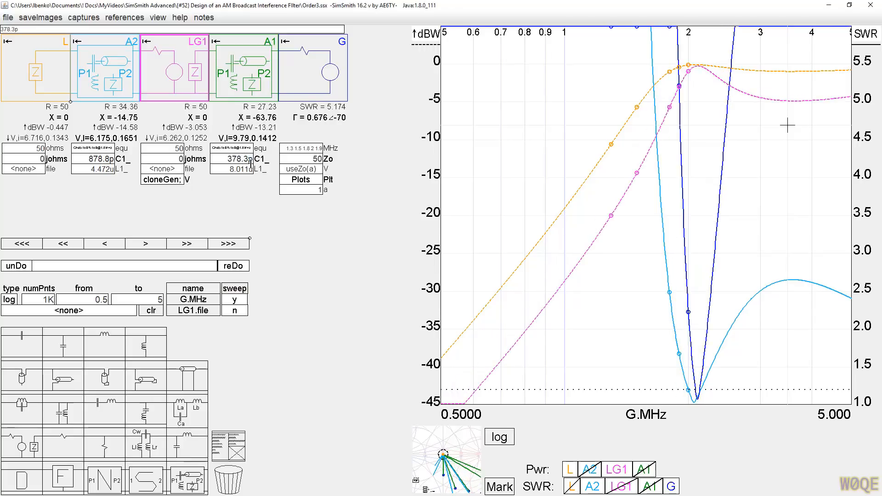
{"action": "left_click", "coordinate": [239, 169]}
{"action": "scroll", "coordinate": [239, 169], "scroll_direction": "up", "scroll_amount": 20}
{"action": "scroll", "coordinate": [244, 165], "scroll_direction": "up", "scroll_amount": 2}
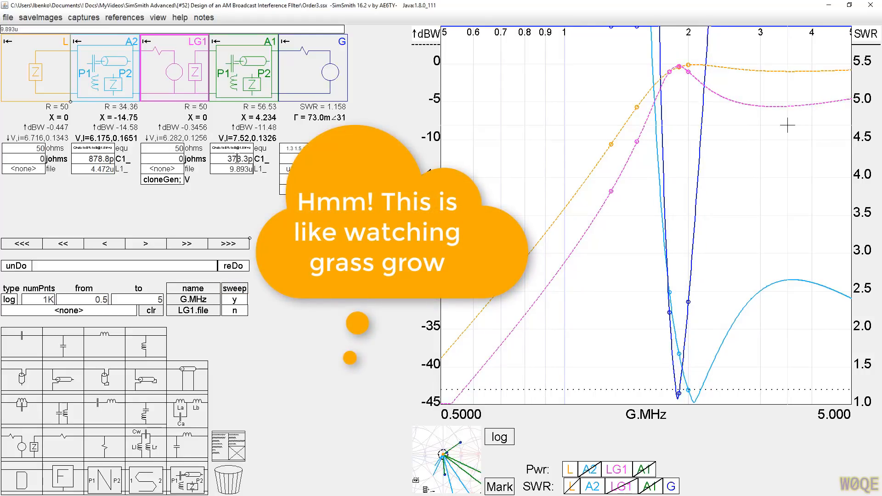
Step: Reduce block A1's C1_ to 244.4p and raise its L1_ to 14.79u
{"action": "scroll", "coordinate": [241, 158], "scroll_direction": "down", "scroll_amount": 20}
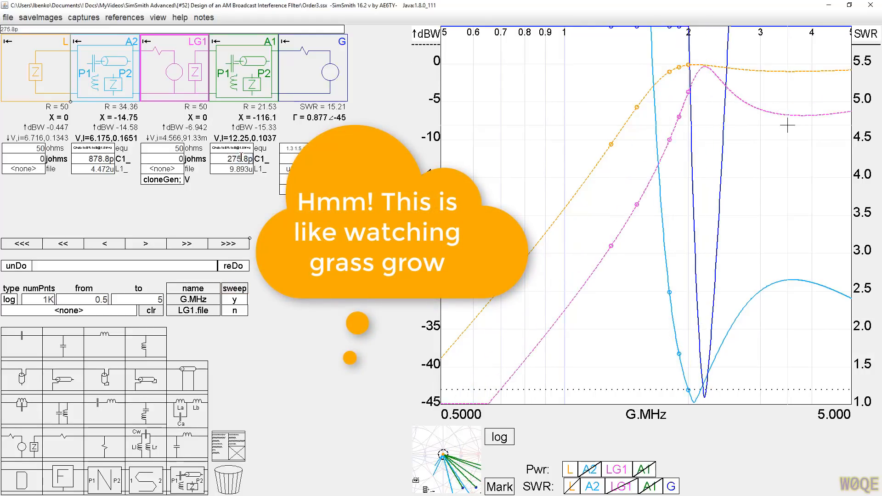
{"action": "scroll", "coordinate": [241, 158], "scroll_direction": "down", "scroll_amount": 9}
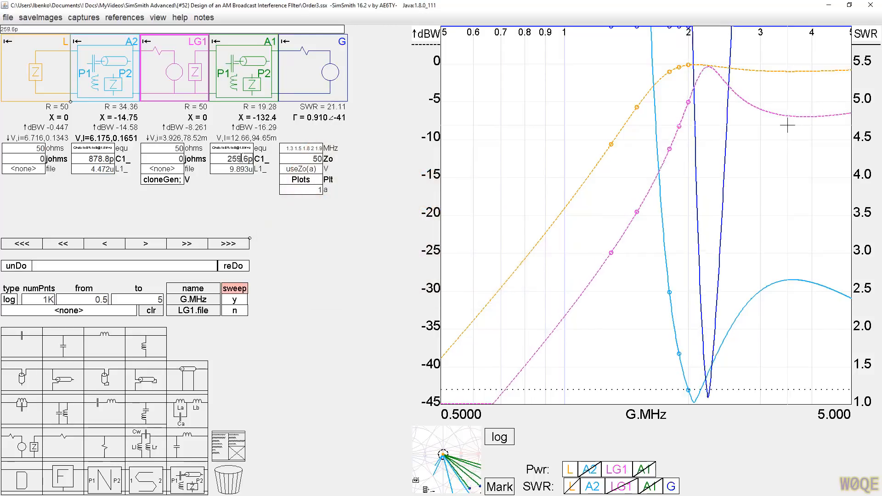
{"action": "scroll", "coordinate": [237, 170], "scroll_direction": "down", "scroll_amount": 10}
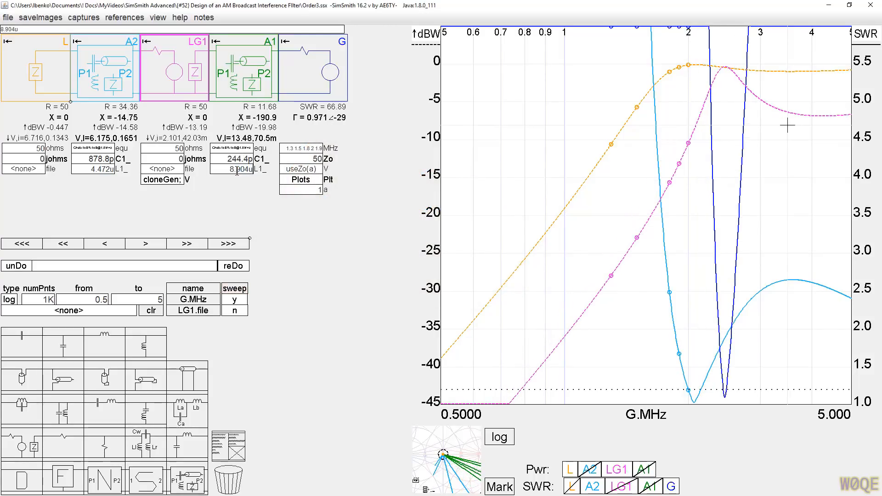
{"action": "scroll", "coordinate": [237, 170], "scroll_direction": "up", "scroll_amount": 20}
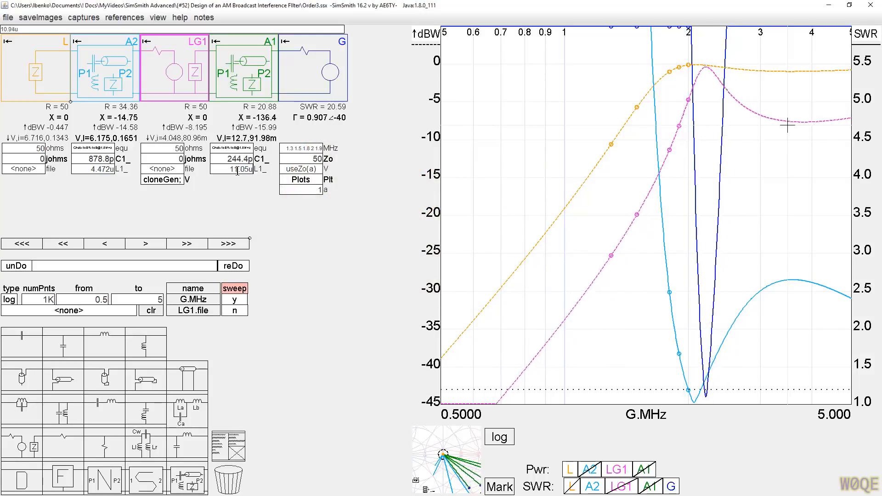
{"action": "scroll", "coordinate": [238, 171], "scroll_direction": "up", "scroll_amount": 20}
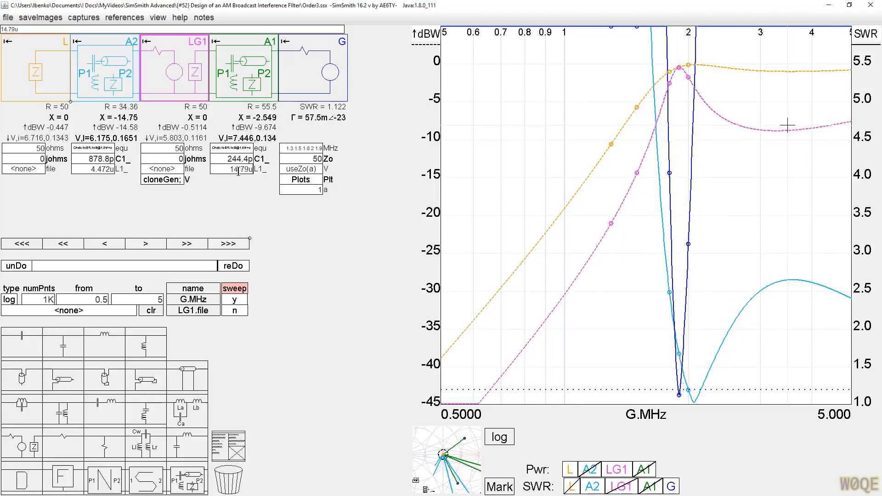
{"action": "scroll", "coordinate": [238, 172], "scroll_direction": "down", "scroll_amount": 1}
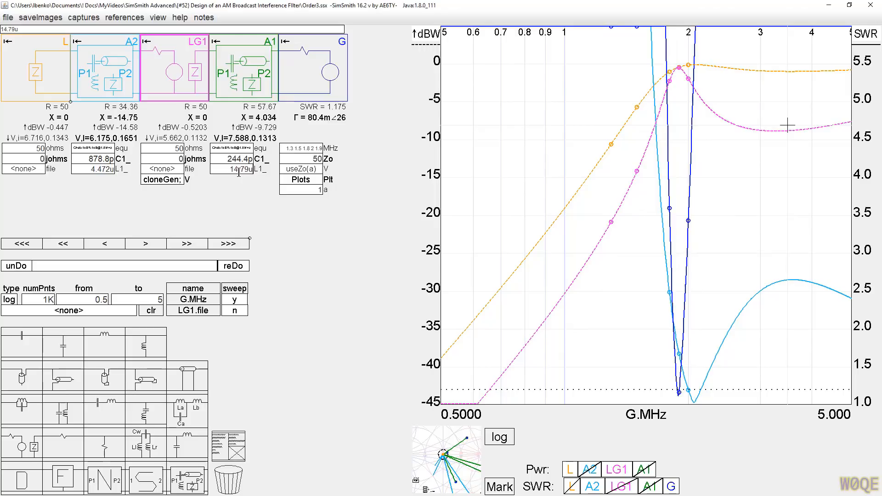
Step: Fine-tune block A1 to C1_ 249.4p and L1_ 14.54u to centre the SWR minimum near 1.9 MHz
{"action": "left_click", "coordinate": [237, 162]}
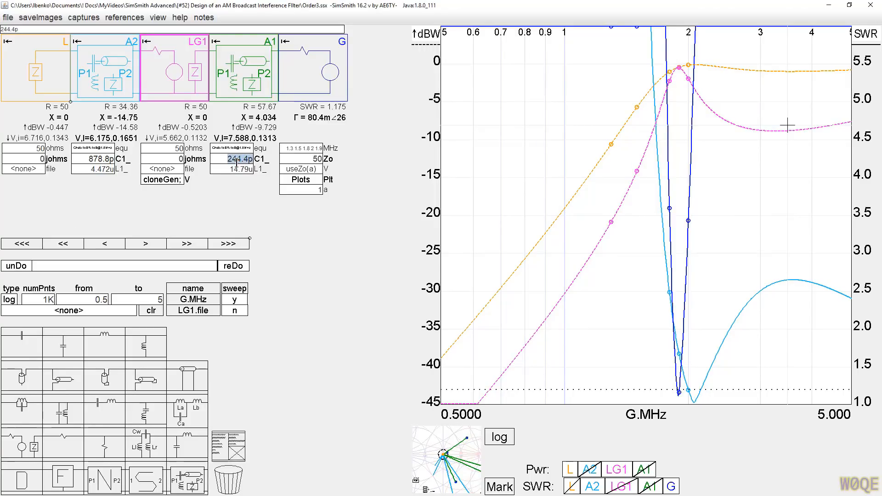
{"action": "scroll", "coordinate": [230, 160], "scroll_direction": "up", "scroll_amount": 1}
{"action": "scroll", "coordinate": [230, 160], "scroll_direction": "up", "scroll_amount": 1}
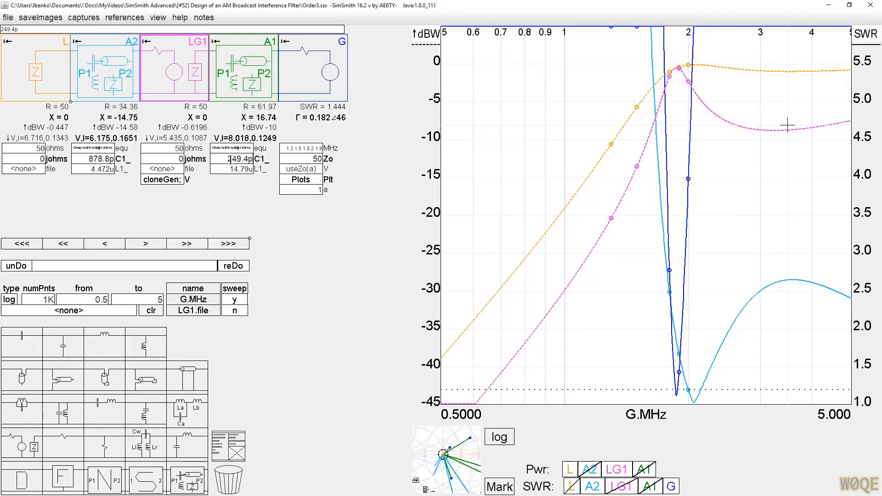
{"action": "left_click", "coordinate": [239, 169]}
{"action": "scroll", "coordinate": [240, 169], "scroll_direction": "down", "scroll_amount": 2}
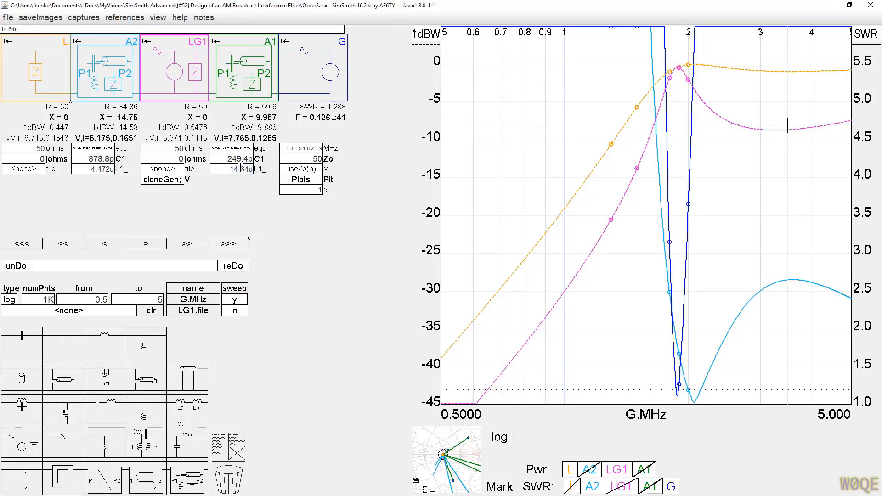
{"action": "scroll", "coordinate": [240, 169], "scroll_direction": "up", "scroll_amount": 1}
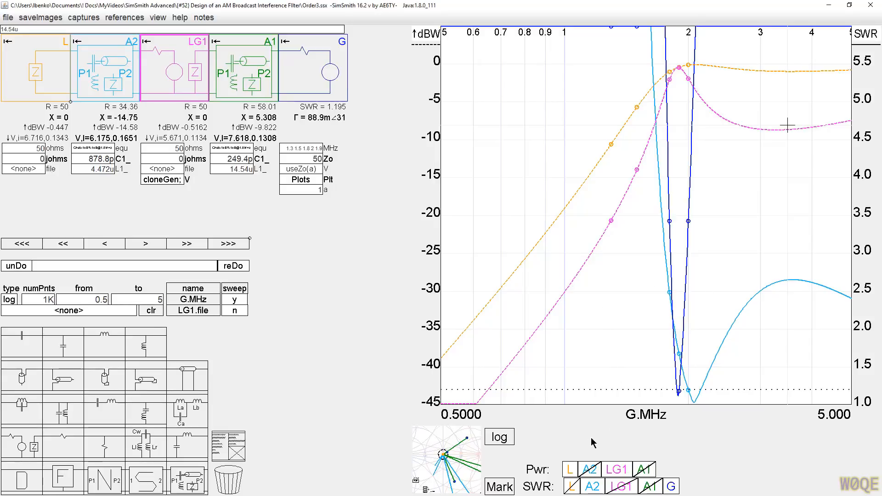
Step: Hide L's power trace and A2's SWR trace, and read LG1's power at the 1.9, 2.0 and 1.8 MHz markers
{"action": "left_click", "coordinate": [572, 469]}
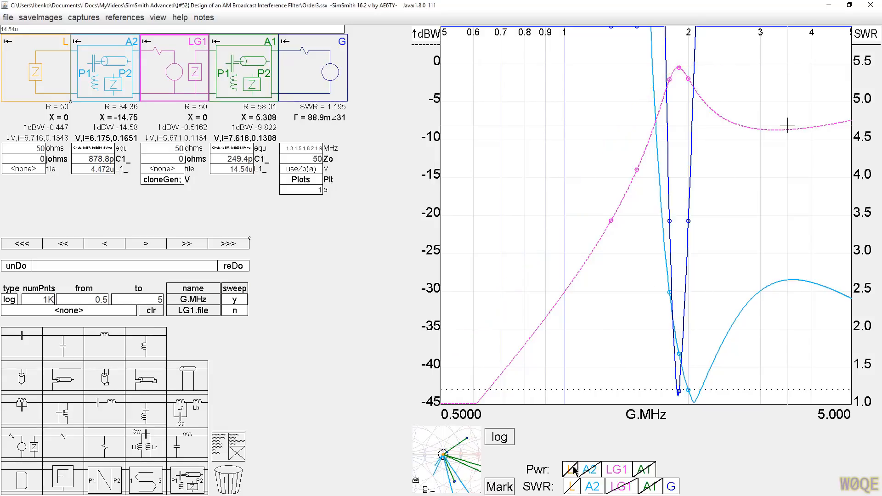
{"action": "left_click", "coordinate": [593, 488]}
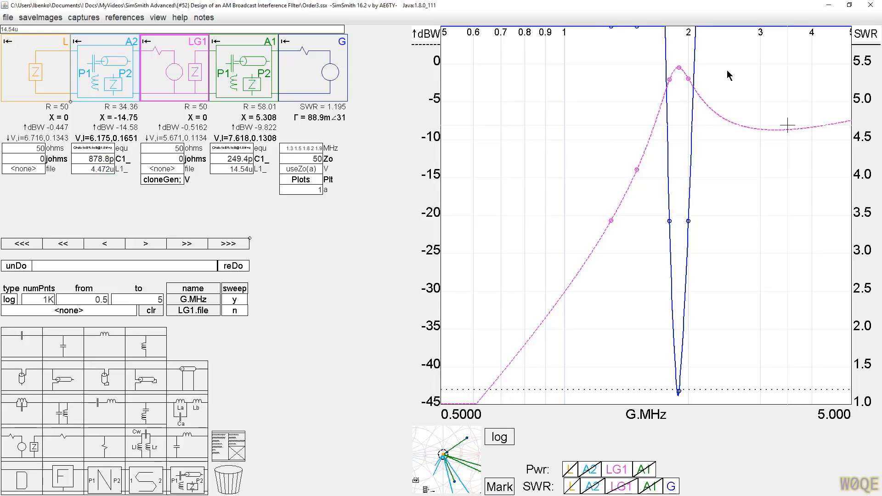
{"action": "left_click", "coordinate": [680, 71]}
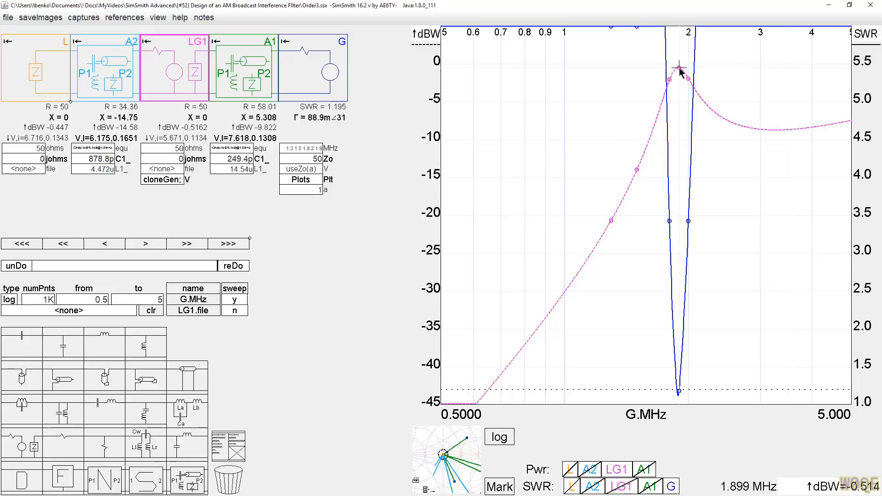
{"action": "left_click", "coordinate": [689, 80]}
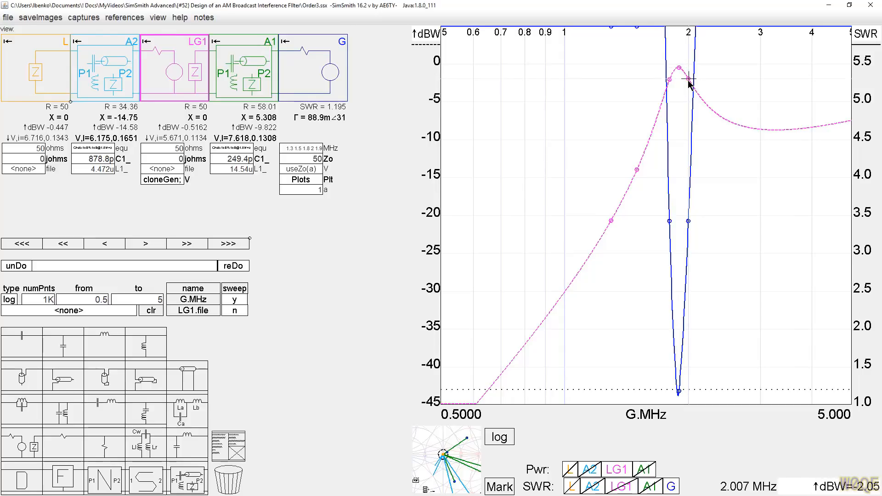
{"action": "left_click", "coordinate": [669, 81]}
{"action": "left_click", "coordinate": [670, 79]}
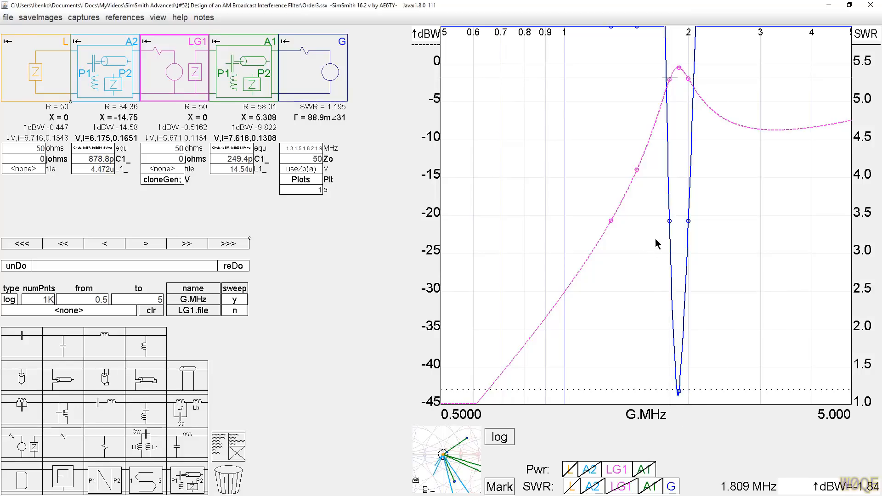
Step: Read G's SWR at the 1.8 and 2.0 MHz markers and LG1's power at the 1.5 and 1.3 MHz markers
{"action": "left_click", "coordinate": [670, 222]}
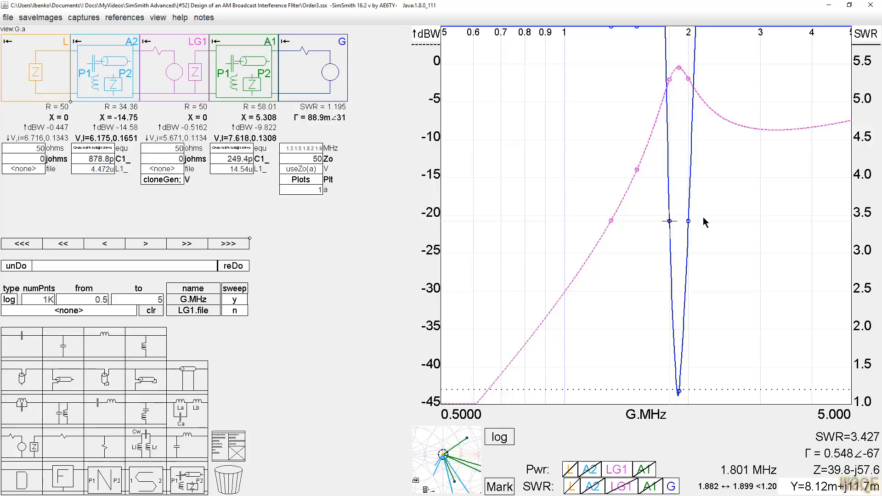
{"action": "left_click", "coordinate": [690, 222]}
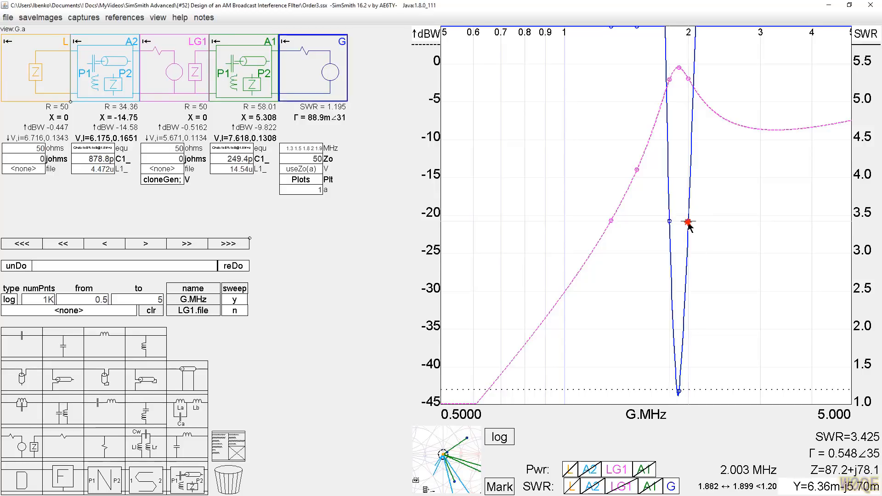
{"action": "left_click", "coordinate": [637, 170]}
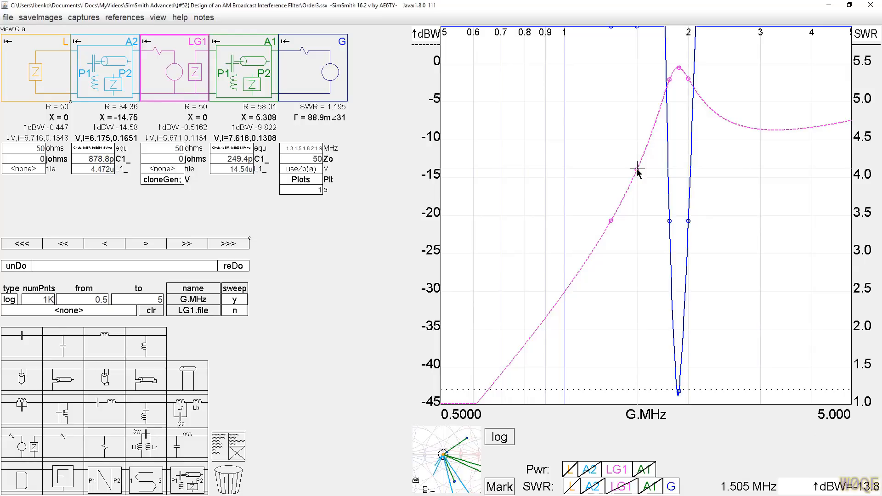
{"action": "left_click", "coordinate": [637, 171]}
{"action": "left_click", "coordinate": [611, 221]}
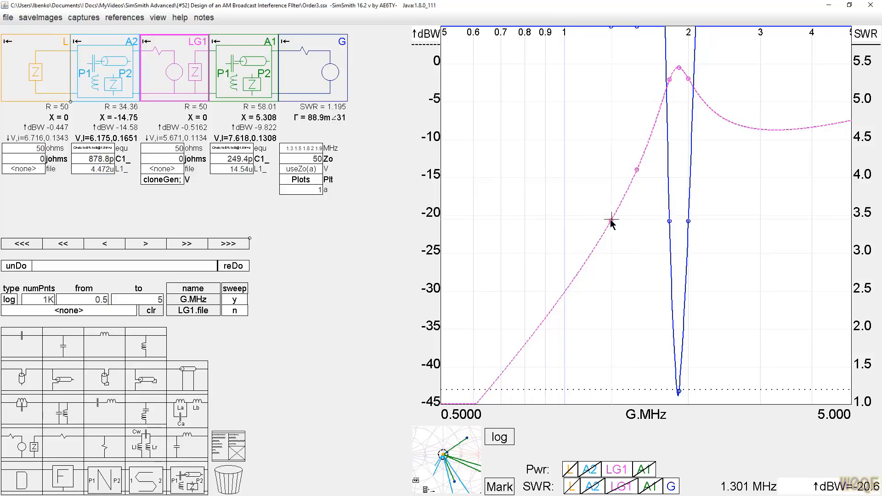
{"action": "left_click", "coordinate": [612, 221]}
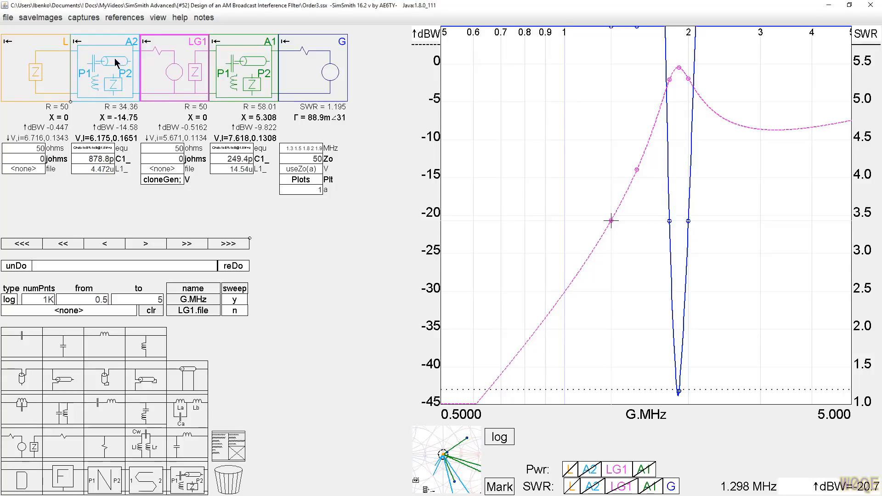
Step: Delete block A2 and move block A1 between L and LG1
{"action": "right_click", "coordinate": [109, 74]}
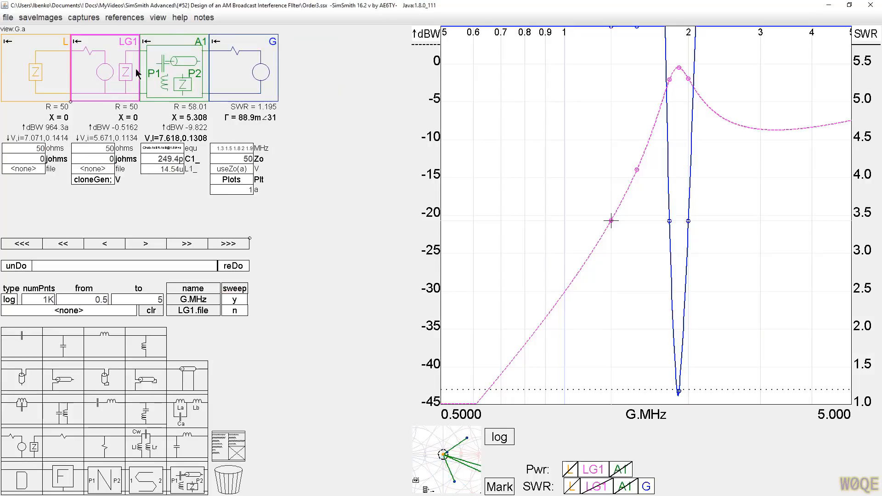
{"action": "left_click_drag", "start_coordinate": [181, 58], "coordinate": [104, 71]}
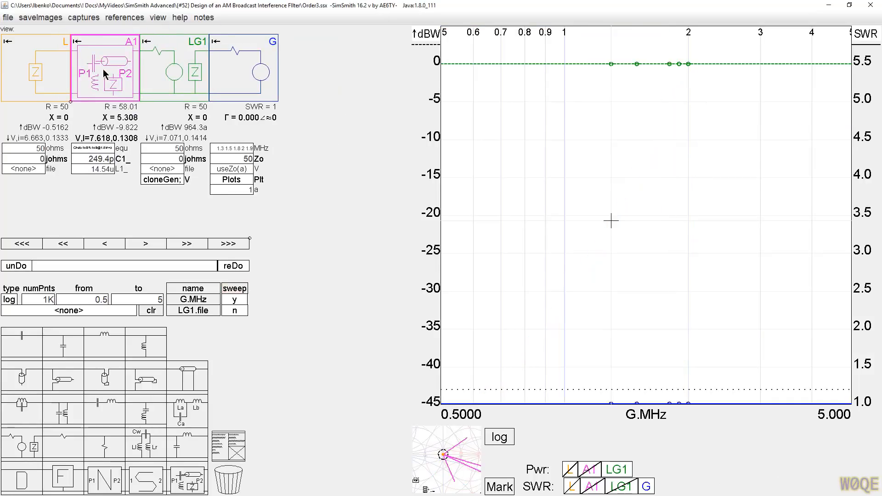
Step: Insert the saved five-pole filter u_HB5pole_1p268n_913p9p_3u.ssce between LG1 and G, and close the file browser
{"action": "left_click", "coordinate": [225, 439]}
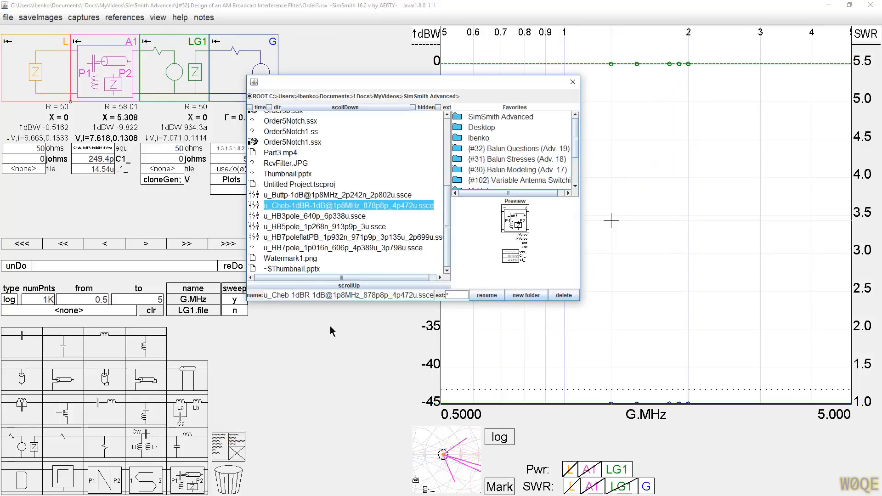
{"action": "left_click_drag", "start_coordinate": [325, 228], "coordinate": [227, 66]}
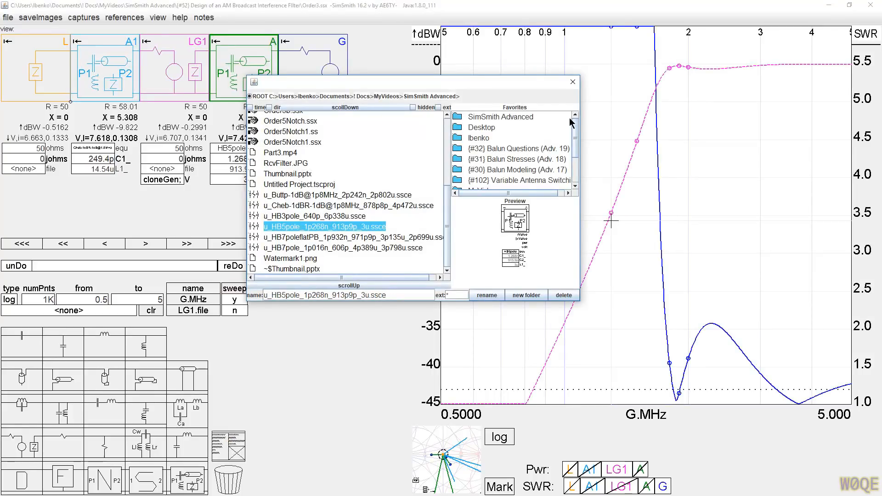
{"action": "left_click", "coordinate": [573, 81]}
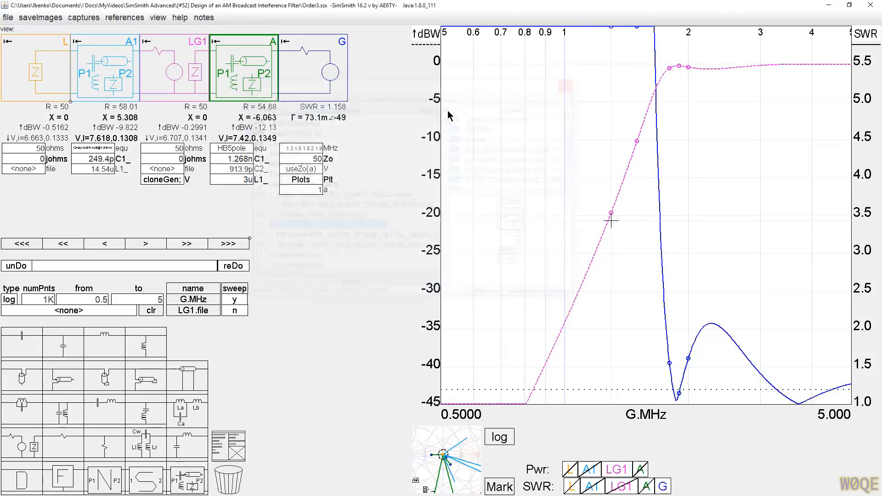
Step: Display block A's internal schematic and tune its C1_ to 1.294n and C2_ to 915.7p
{"action": "left_click", "coordinate": [230, 151]}
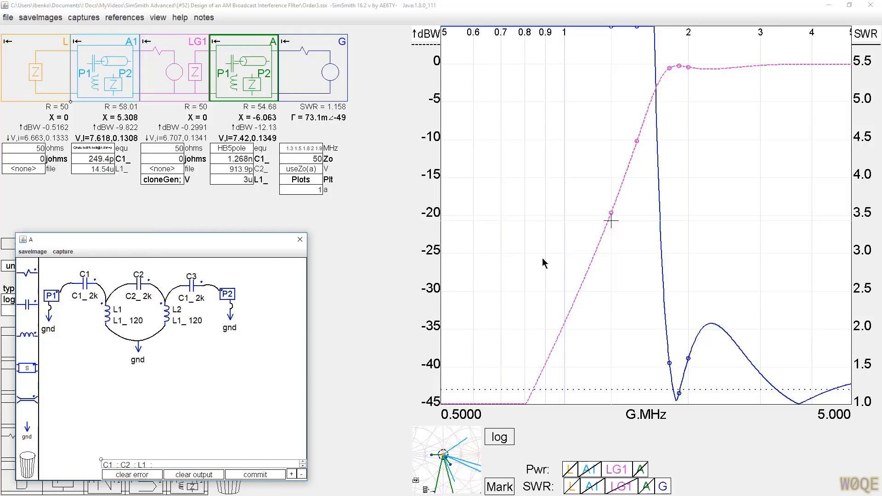
{"action": "left_click", "coordinate": [243, 158]}
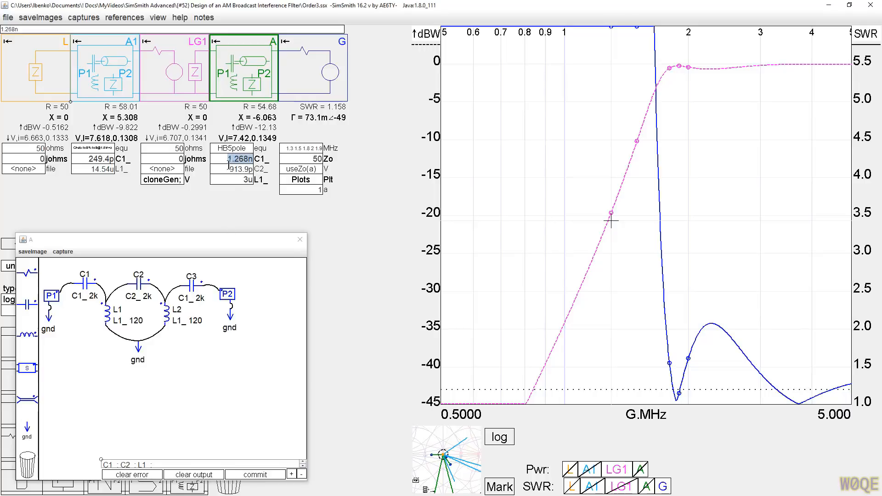
{"action": "left_click", "coordinate": [233, 156]}
{"action": "scroll", "coordinate": [234, 156], "scroll_direction": "up", "scroll_amount": 3}
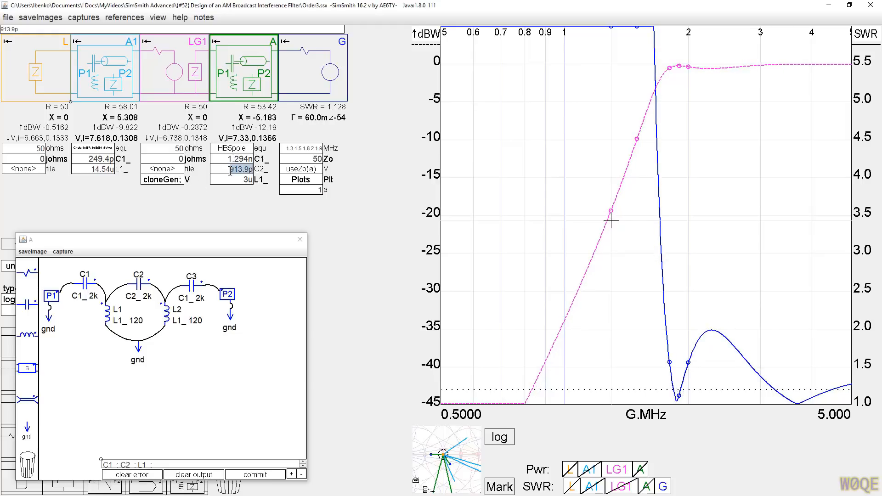
{"action": "scroll", "coordinate": [230, 171], "scroll_direction": "down", "scroll_amount": 5}
{"action": "scroll", "coordinate": [230, 175], "scroll_direction": "up", "scroll_amount": 2}
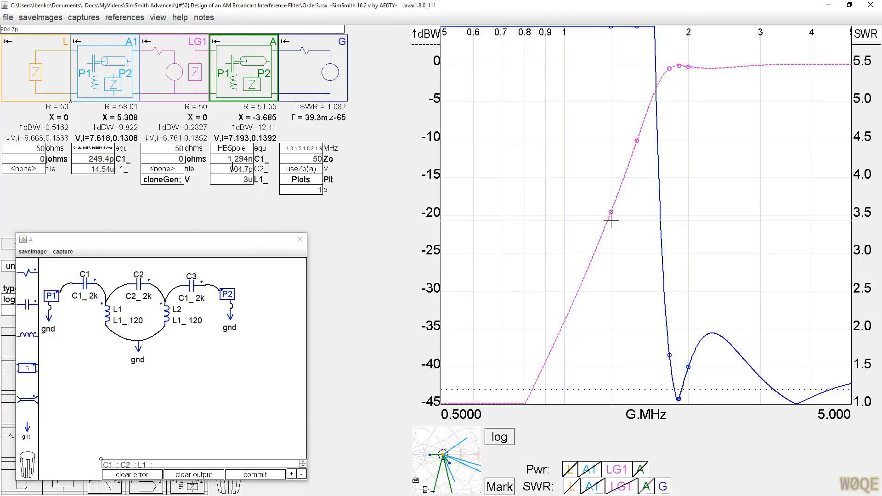
{"action": "scroll", "coordinate": [232, 169], "scroll_direction": "up", "scroll_amount": 5}
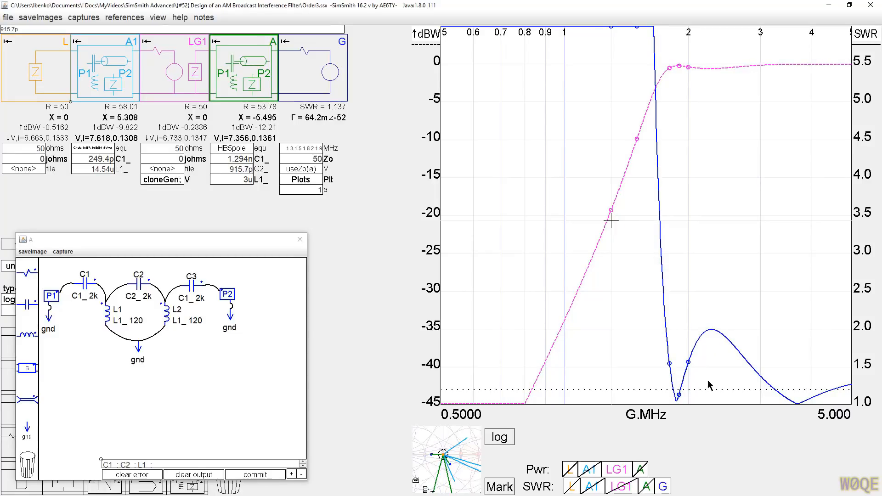
Step: Compare the five-pole filter's SWR at the 2.0 and 1.8 MHz markers
{"action": "left_click", "coordinate": [688, 364]}
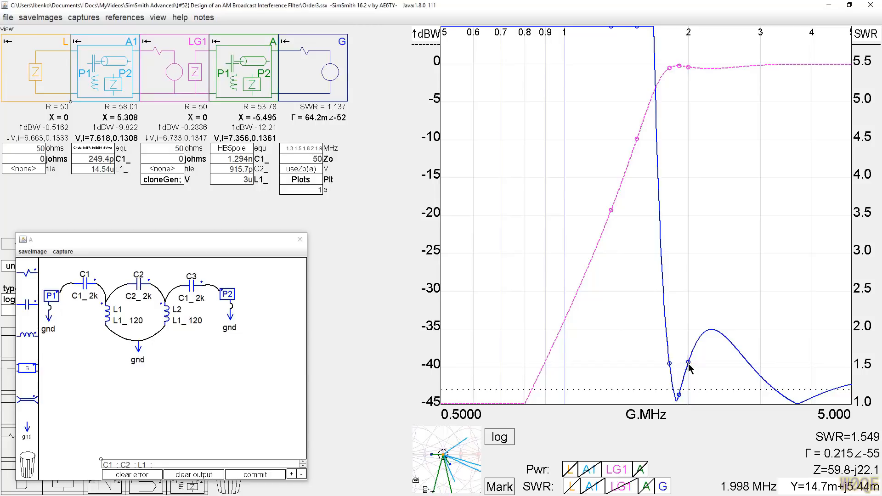
{"action": "left_click", "coordinate": [669, 364]}
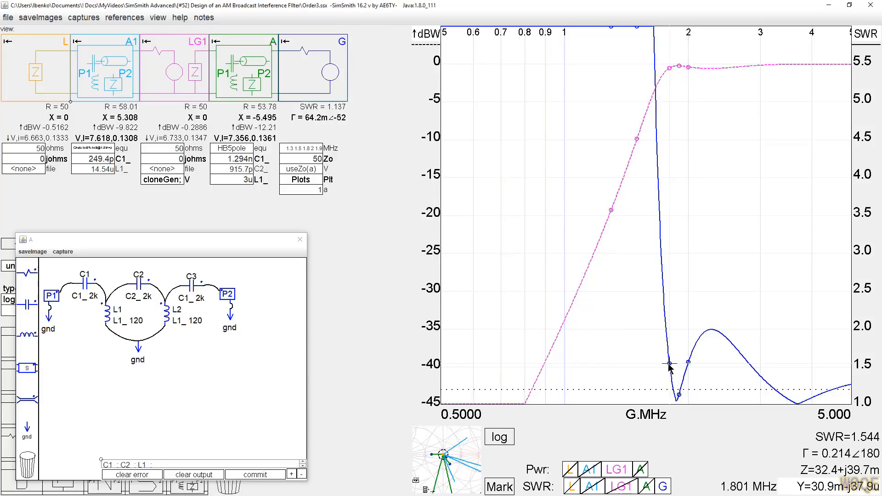
{"action": "left_click", "coordinate": [688, 363]}
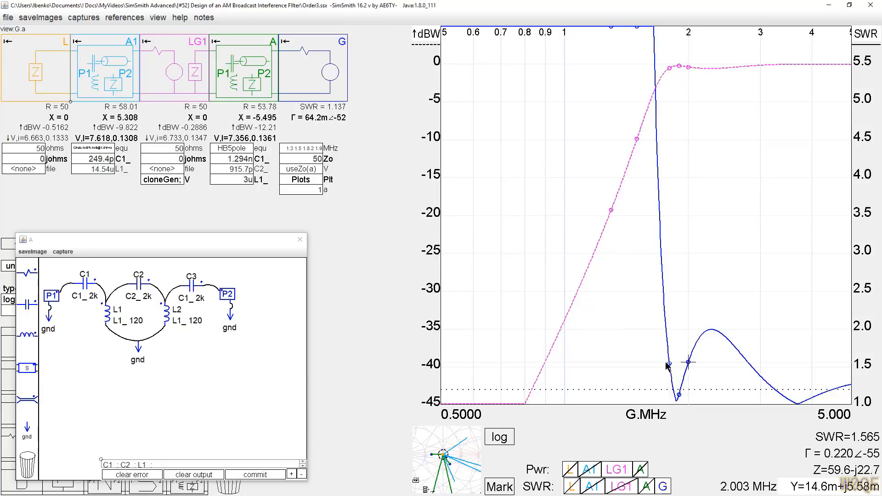
Step: Read the five-pole filter's LG1 power at the 1.8, 2.0, 1.5 and 1.3 MHz markers
{"action": "left_click", "coordinate": [669, 68]}
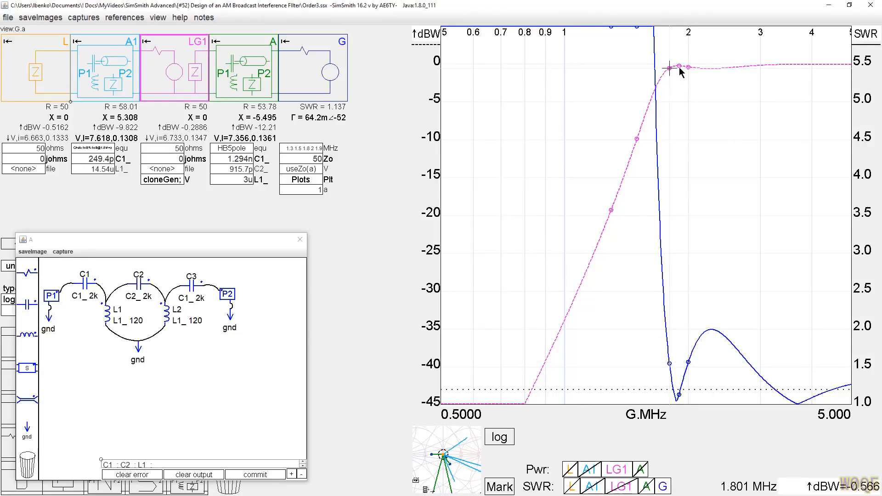
{"action": "left_click", "coordinate": [688, 68]}
{"action": "left_click", "coordinate": [638, 141]}
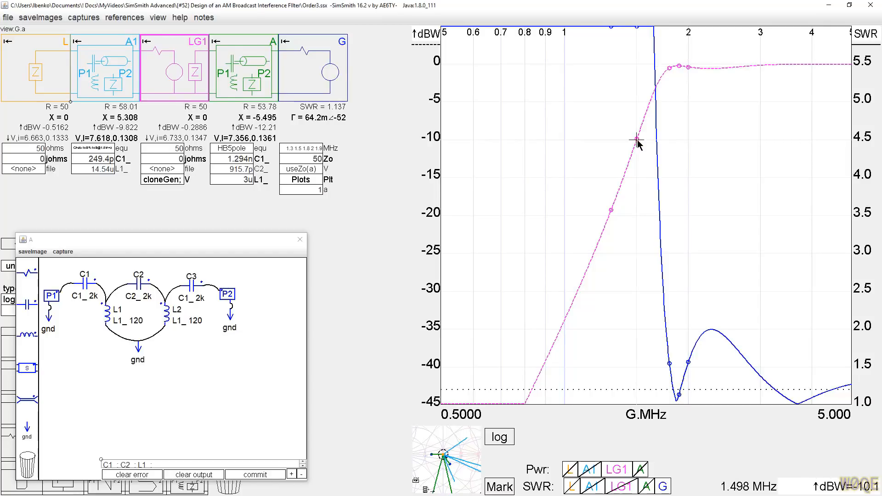
{"action": "left_click", "coordinate": [638, 139]}
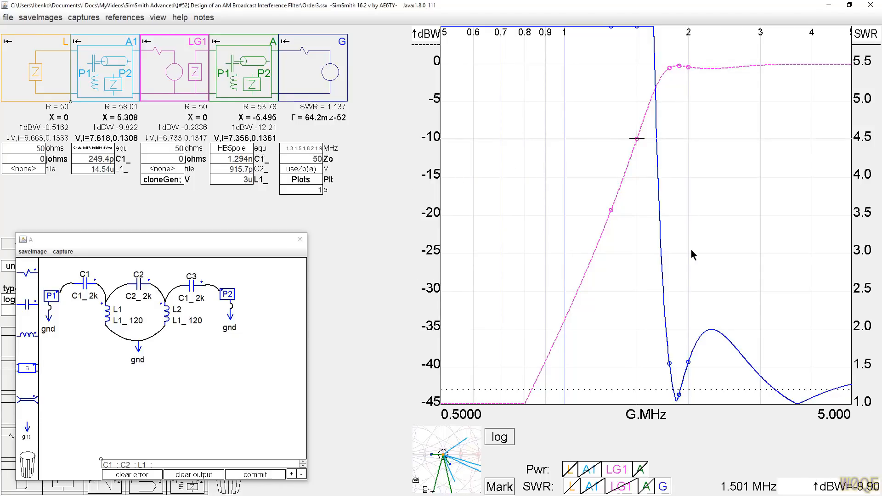
{"action": "left_click", "coordinate": [611, 213]}
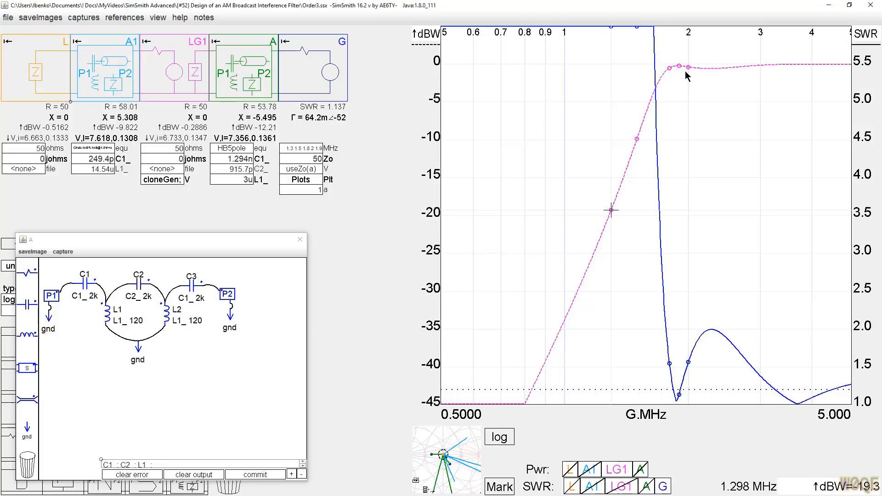
Step: Show L's power trace and A1's SWR trace to compare the narrow Chebyshev with the five-pole filter
{"action": "left_click", "coordinate": [569, 470]}
{"action": "left_click", "coordinate": [592, 487]}
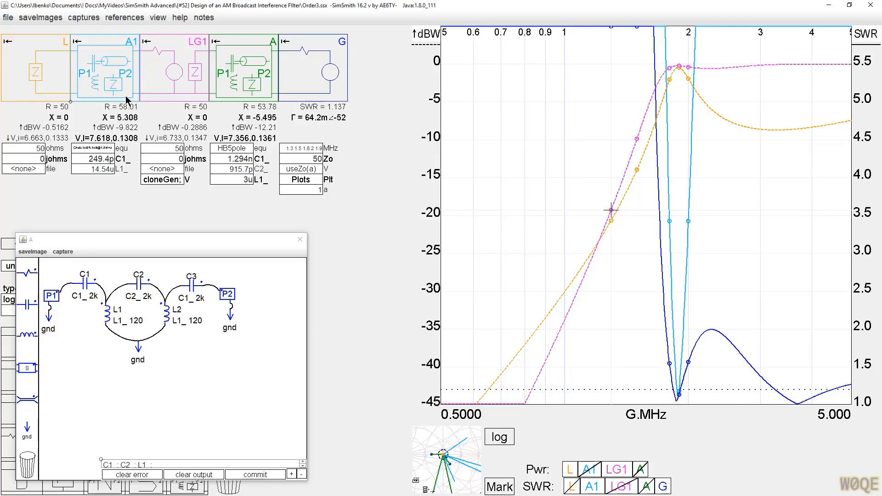
Step: Delete block A1, move five-pole block A between L and LG1, and close its schematic
{"action": "double_click", "coordinate": [105, 79]}
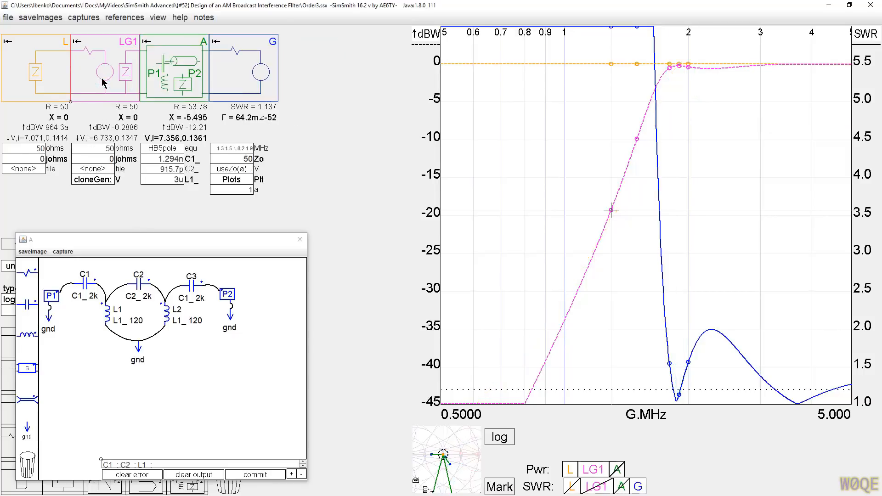
{"action": "left_click_drag", "start_coordinate": [174, 70], "coordinate": [105, 75]}
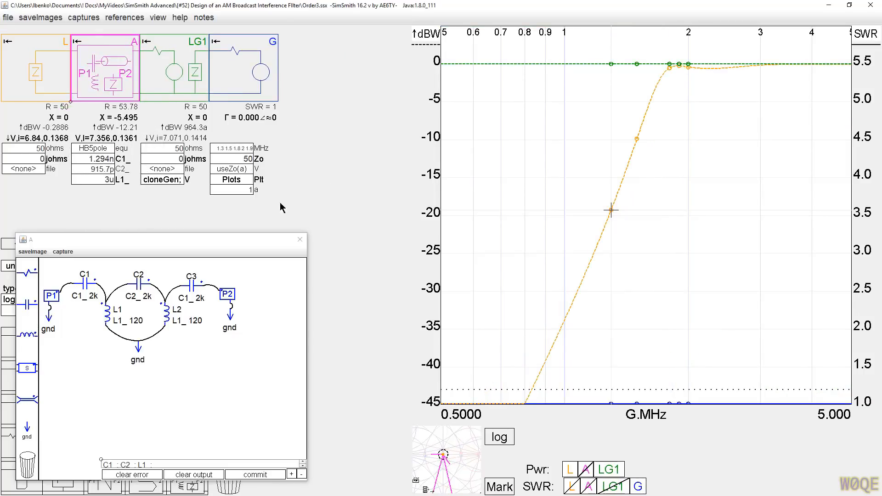
{"action": "left_click", "coordinate": [300, 239]}
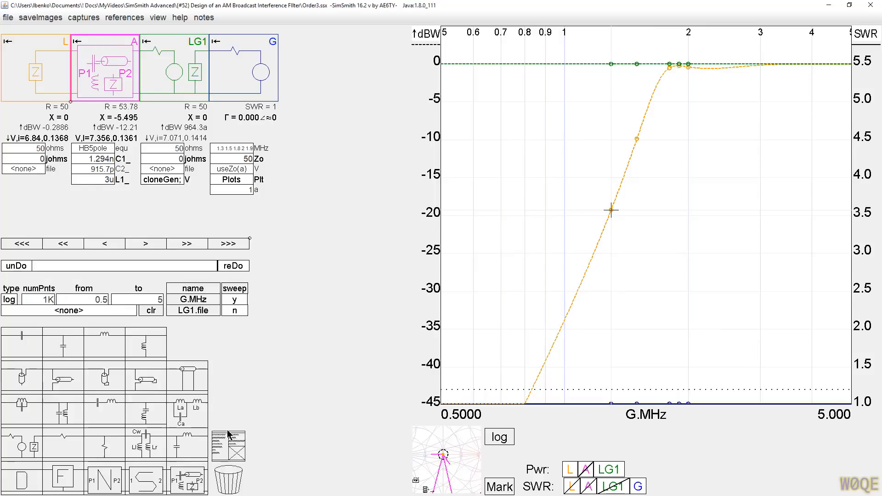
Step: Insert the saved filter u_HB7poleflatPB_1p932n_971p9p_3p135u_2p699u.ssce between LG1 and G, and open its internal schematic
{"action": "left_click", "coordinate": [226, 448]}
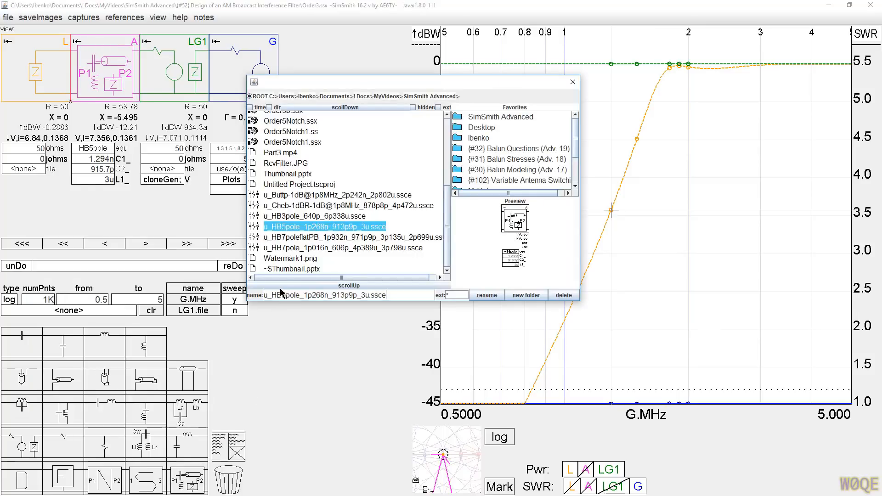
{"action": "left_click", "coordinate": [310, 238]}
{"action": "left_click_drag", "start_coordinate": [310, 238], "coordinate": [229, 62]}
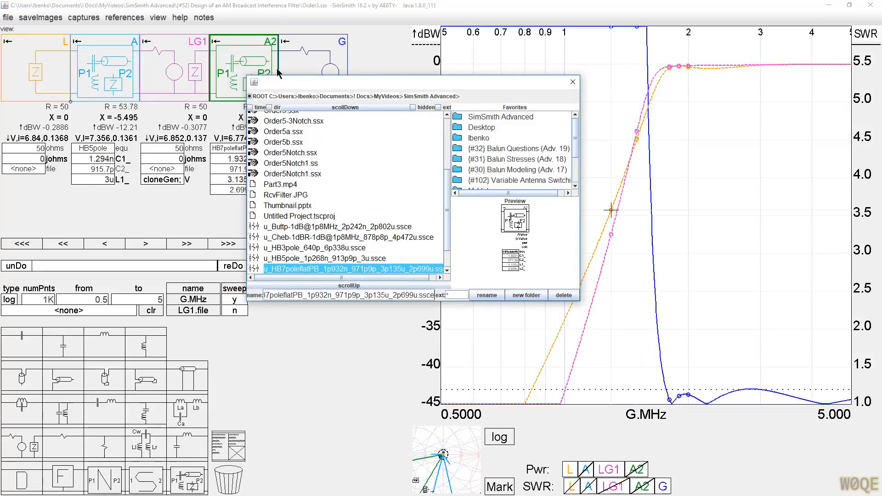
{"action": "left_click", "coordinate": [572, 82]}
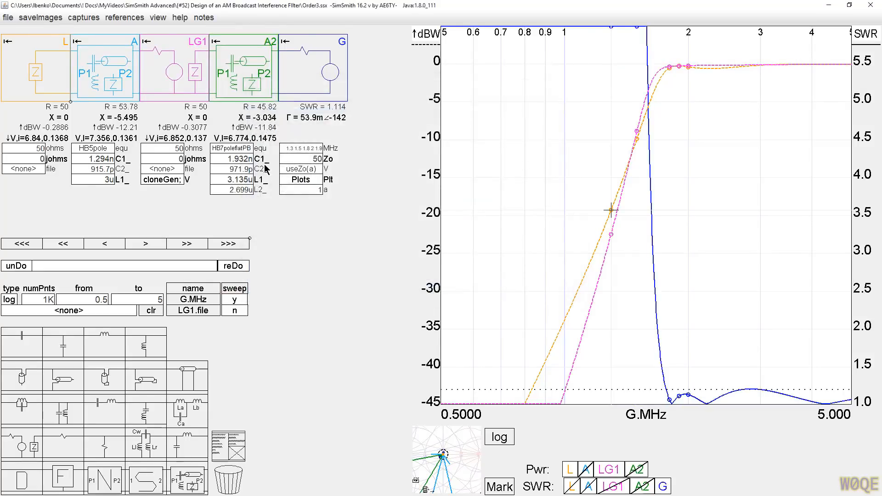
{"action": "left_click", "coordinate": [231, 148]}
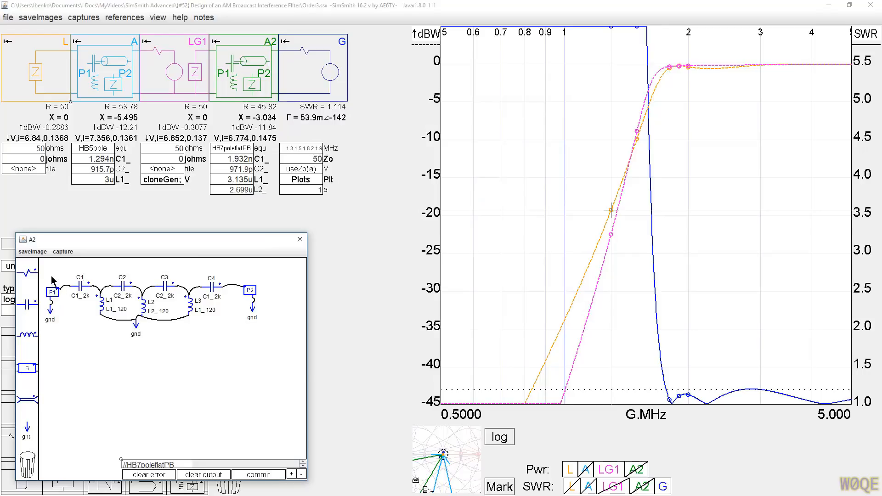
Step: Tune the seven-pole filter A2's capacitors, setting C1_ to 1.565n and C2_ to 966p
{"action": "scroll", "coordinate": [52, 284], "scroll_direction": "up", "scroll_amount": 1}
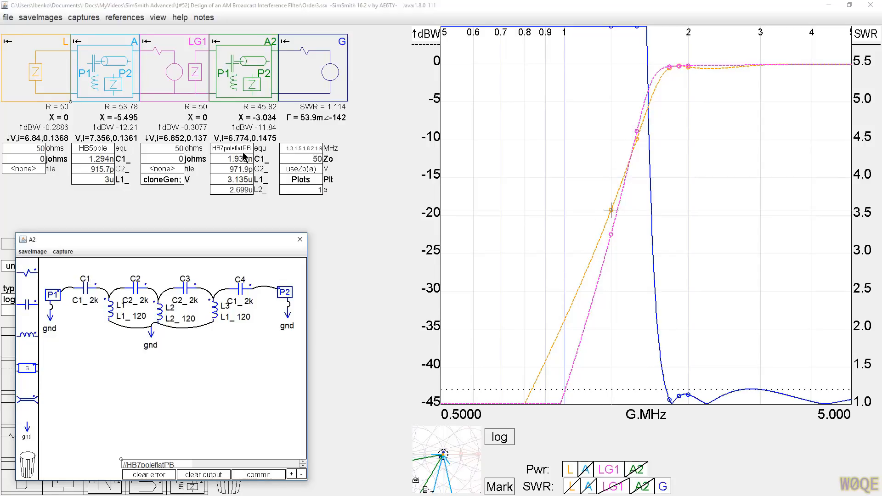
{"action": "left_click", "coordinate": [228, 160]}
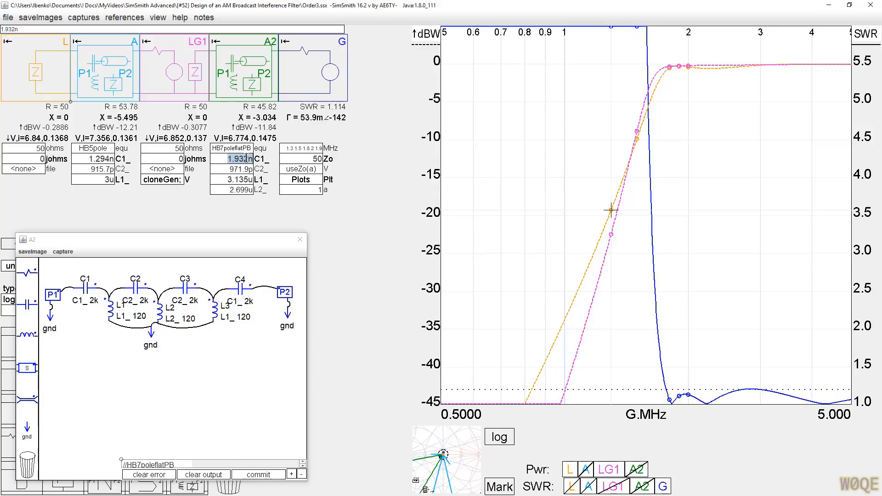
{"action": "scroll", "coordinate": [242, 159], "scroll_direction": "down", "scroll_amount": 1}
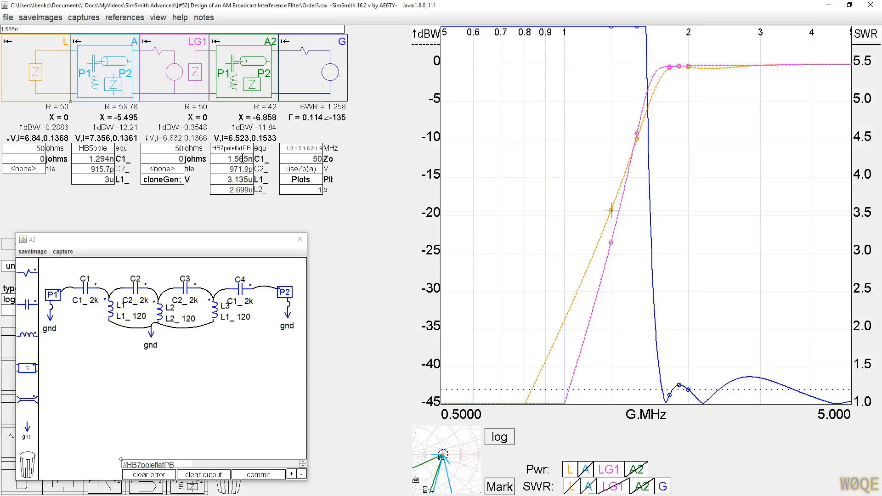
{"action": "scroll", "coordinate": [242, 159], "scroll_direction": "down", "scroll_amount": 1}
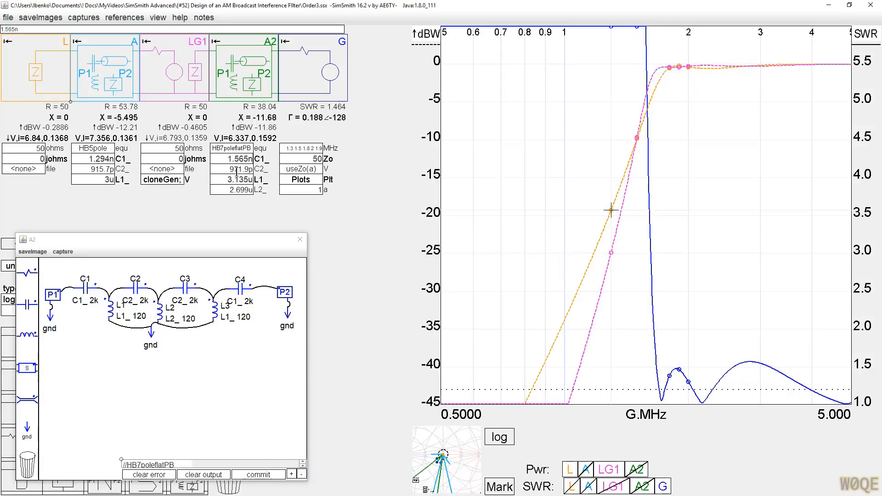
{"action": "scroll", "coordinate": [238, 171], "scroll_direction": "up", "scroll_amount": 1}
{"action": "scroll", "coordinate": [238, 170], "scroll_direction": "down", "scroll_amount": 3}
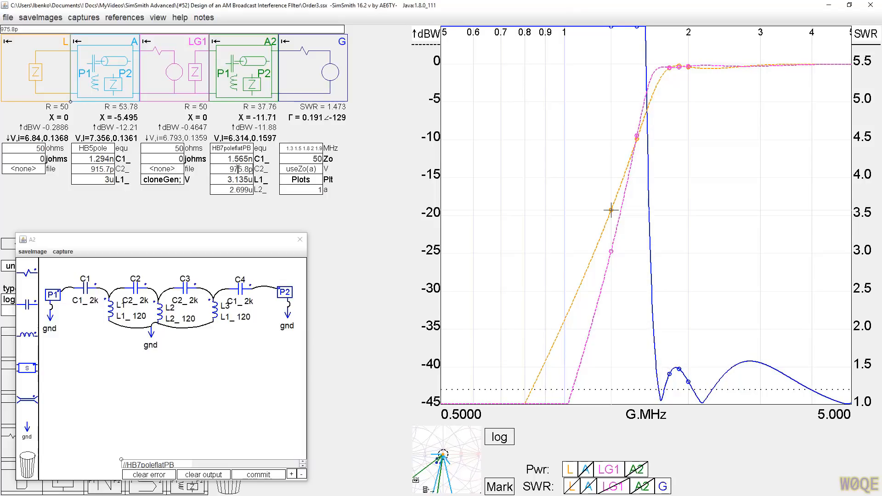
{"action": "scroll", "coordinate": [237, 169], "scroll_direction": "up", "scroll_amount": 1}
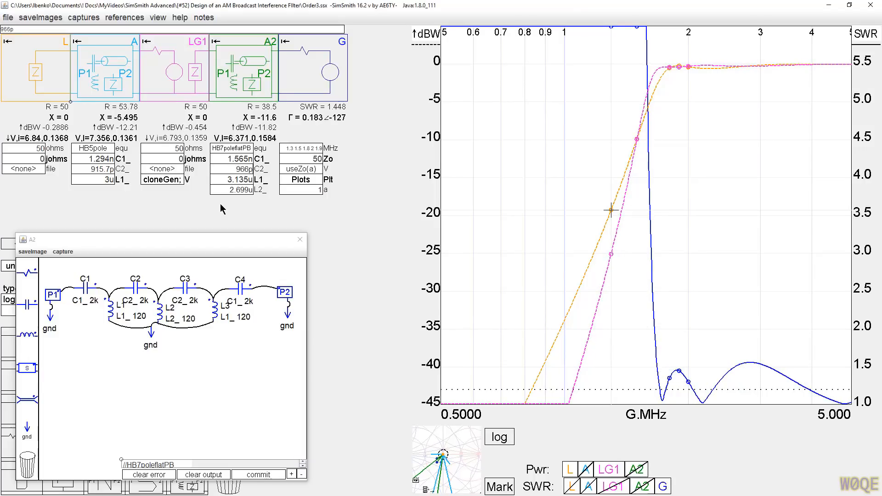
Step: Retune A2's inductors to lower the passband SWR, setting L1_ to 3.25u and L2_ to 2.664u
{"action": "left_click_drag", "start_coordinate": [228, 180], "coordinate": [237, 180]}
{"action": "scroll", "coordinate": [238, 180], "scroll_direction": "up", "scroll_amount": 4}
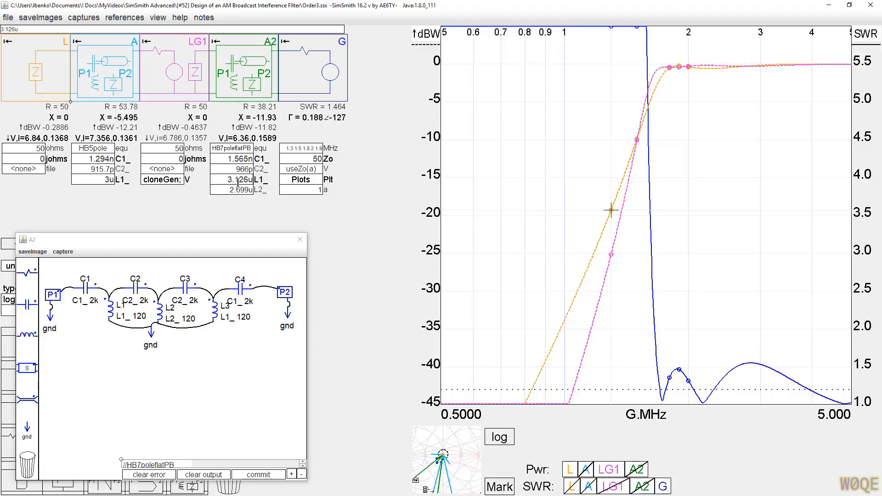
{"action": "scroll", "coordinate": [239, 180], "scroll_direction": "up", "scroll_amount": 3}
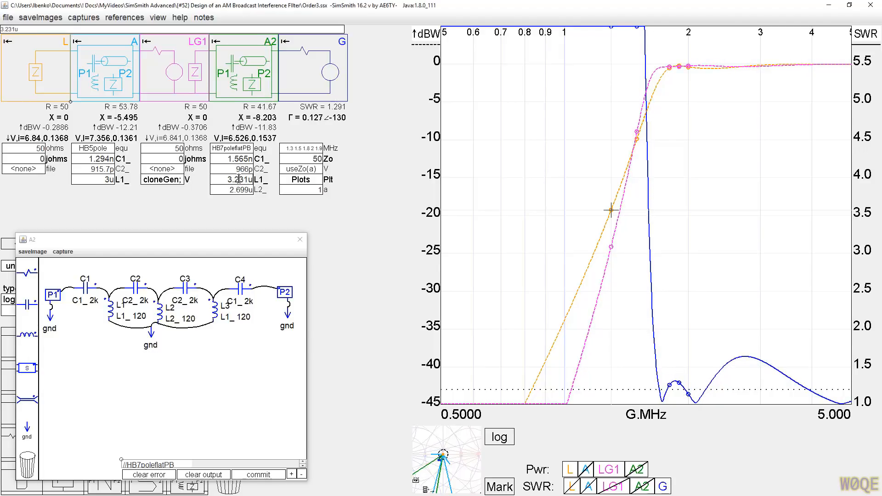
{"action": "scroll", "coordinate": [242, 189], "scroll_direction": "up", "scroll_amount": 5}
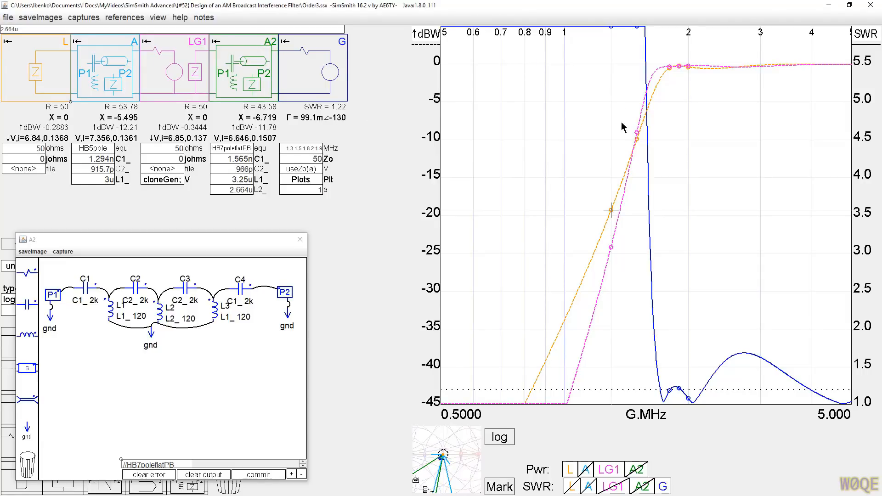
Step: Shift A2's response for more rejection by setting L1_ to 2.91u and C1_ to 1.264n
{"action": "double_click", "coordinate": [237, 178]}
{"action": "scroll", "coordinate": [243, 181], "scroll_direction": "down", "scroll_amount": 2}
{"action": "scroll", "coordinate": [243, 180], "scroll_direction": "up", "scroll_amount": 1}
{"action": "scroll", "coordinate": [243, 181], "scroll_direction": "down", "scroll_amount": 1}
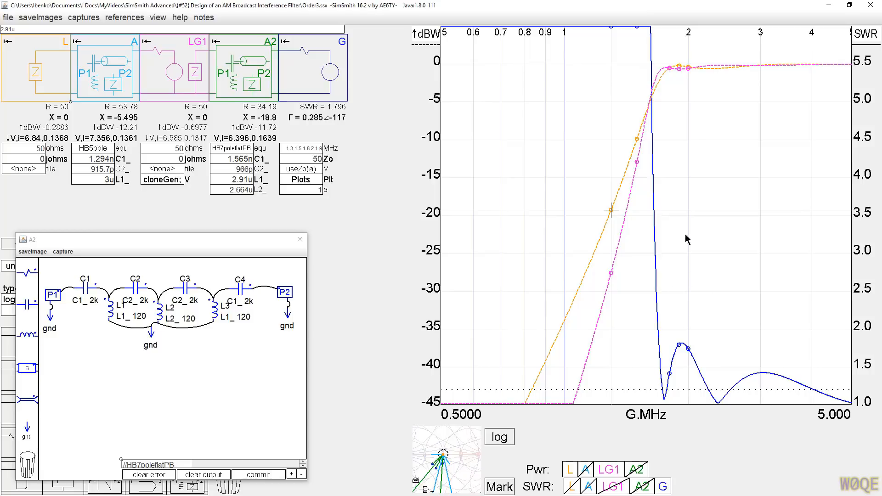
{"action": "left_click", "coordinate": [225, 158]}
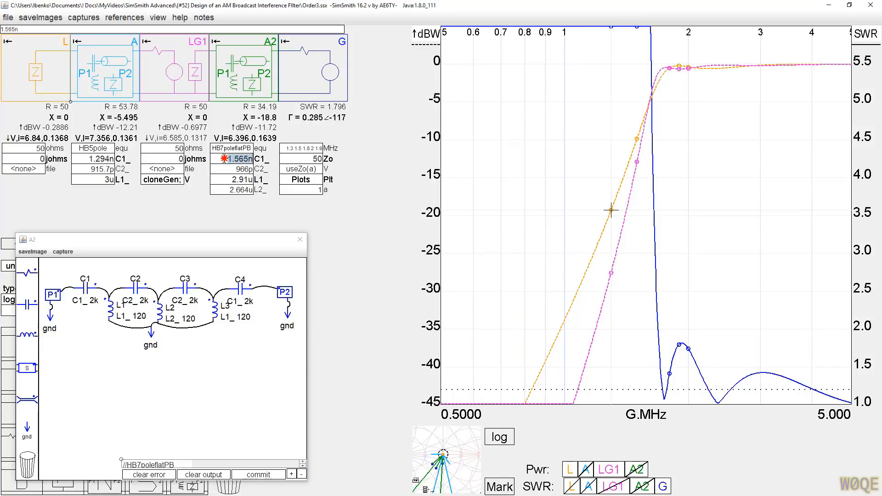
{"action": "scroll", "coordinate": [225, 158], "scroll_direction": "down", "scroll_amount": 1}
{"action": "scroll", "coordinate": [225, 159], "scroll_direction": "down", "scroll_amount": 1}
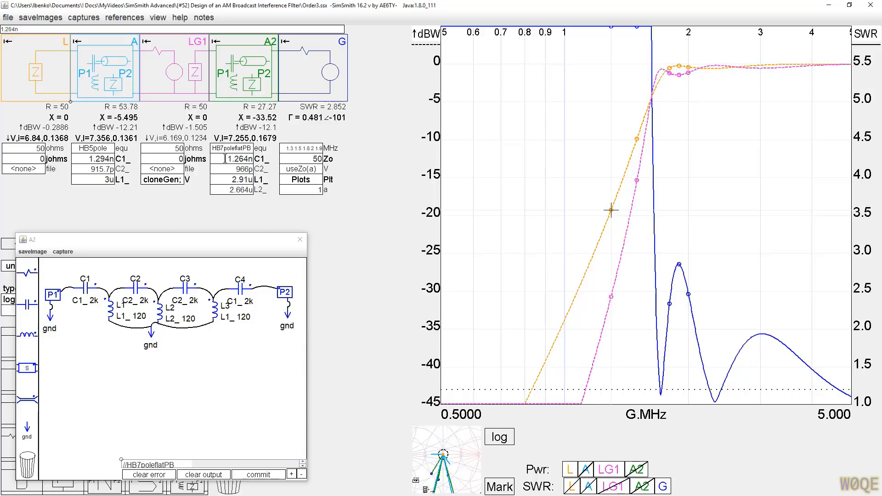
Step: Bring down A2's SWR between 1.8 and 2.0 MHz by setting L1_ to 3.543u and L2_ to 2.508u
{"action": "left_click", "coordinate": [231, 179]}
{"action": "scroll", "coordinate": [230, 181], "scroll_direction": "up", "scroll_amount": 4}
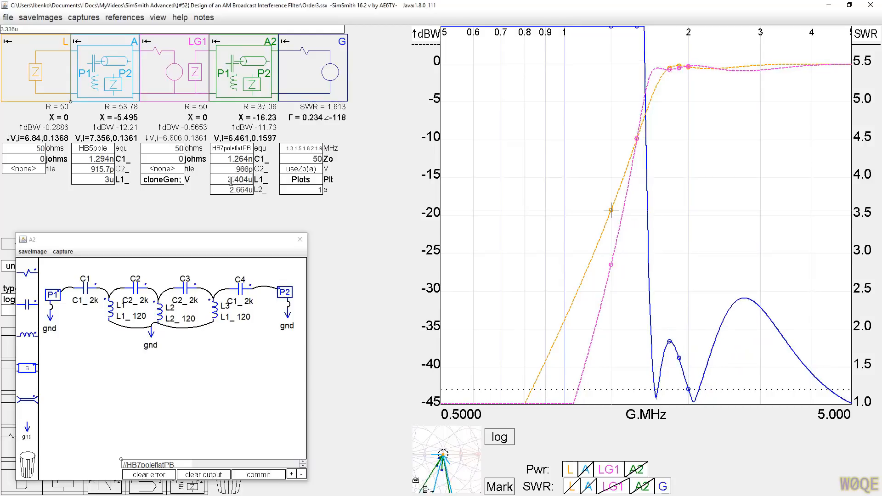
{"action": "left_click", "coordinate": [228, 192]}
{"action": "scroll", "coordinate": [228, 194], "scroll_direction": "down", "scroll_amount": 2}
{"action": "scroll", "coordinate": [228, 194], "scroll_direction": "down", "scroll_amount": 4}
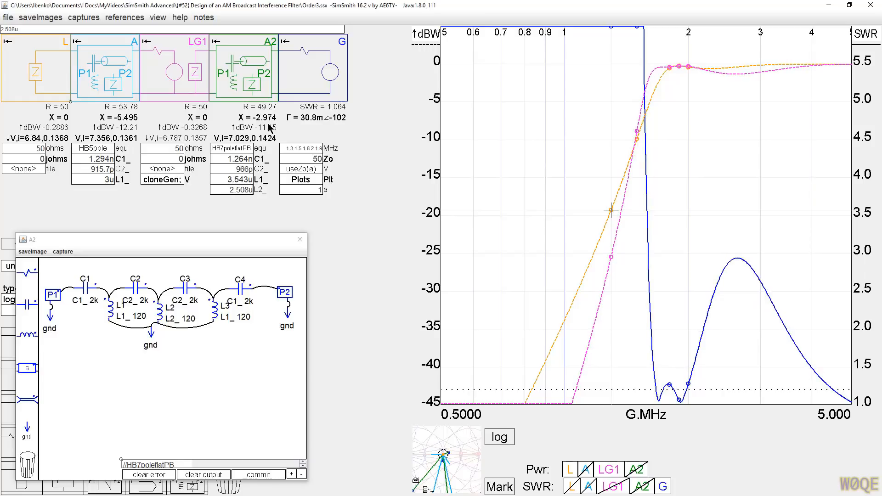
Step: Steepen A2's cutoff by setting C2_ to 900.4p, and trim L1_ to 3.466u
{"action": "left_click", "coordinate": [230, 170]}
{"action": "scroll", "coordinate": [229, 169], "scroll_direction": "down", "scroll_amount": 6}
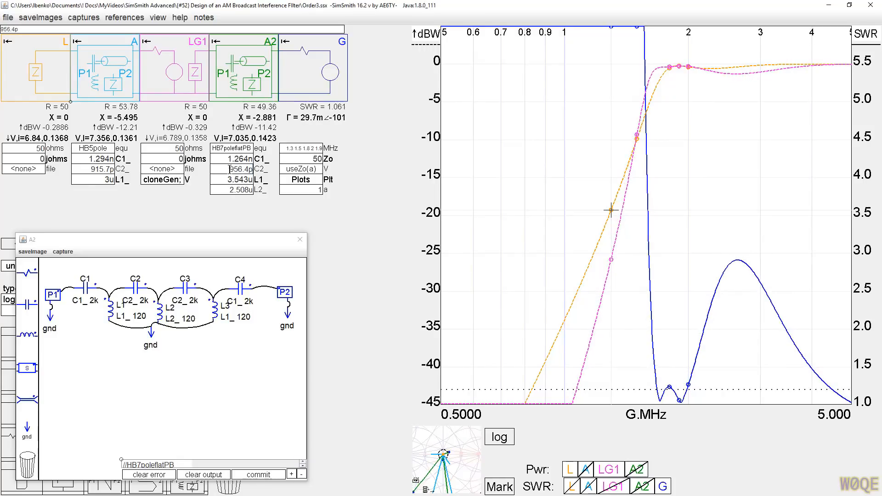
{"action": "scroll", "coordinate": [229, 170], "scroll_direction": "down", "scroll_amount": 1}
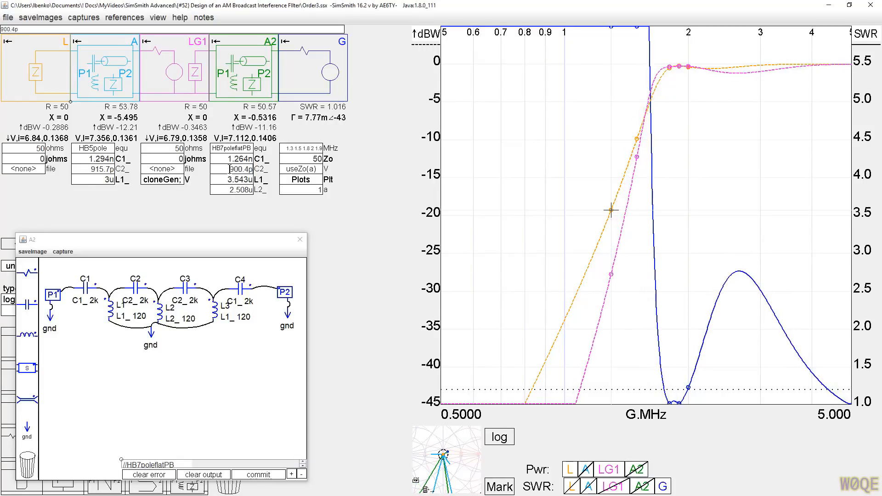
{"action": "left_click", "coordinate": [232, 179]}
{"action": "scroll", "coordinate": [233, 179], "scroll_direction": "down", "scroll_amount": 2}
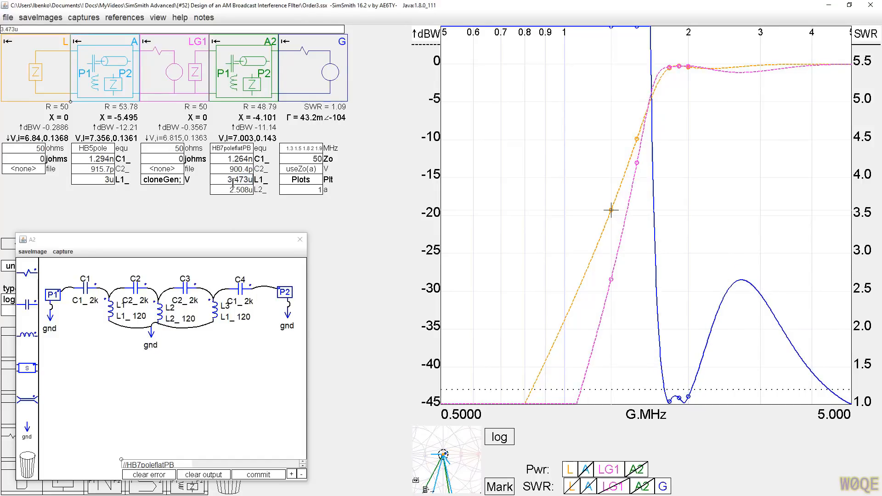
{"action": "scroll", "coordinate": [233, 183], "scroll_direction": "down", "scroll_amount": 1}
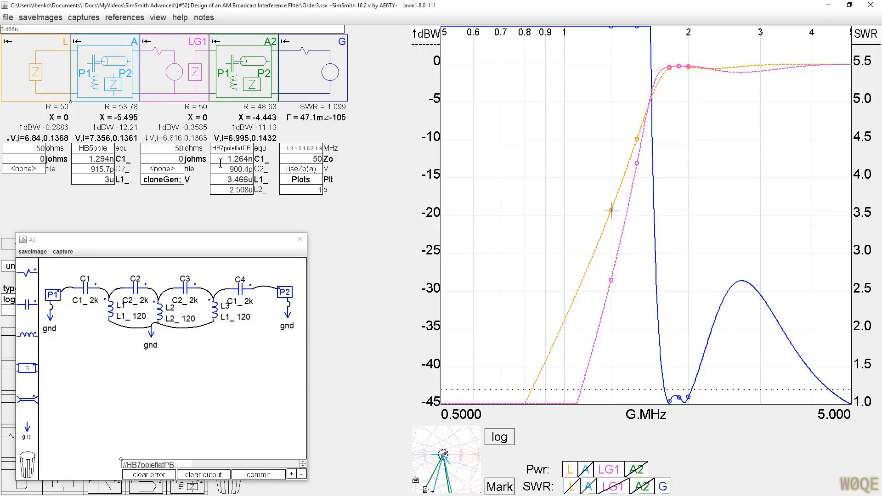
Step: Hide L's power trace and read LG1's power at the 1.8, 1.9 and 2.0 MHz markers
{"action": "left_click", "coordinate": [240, 157]}
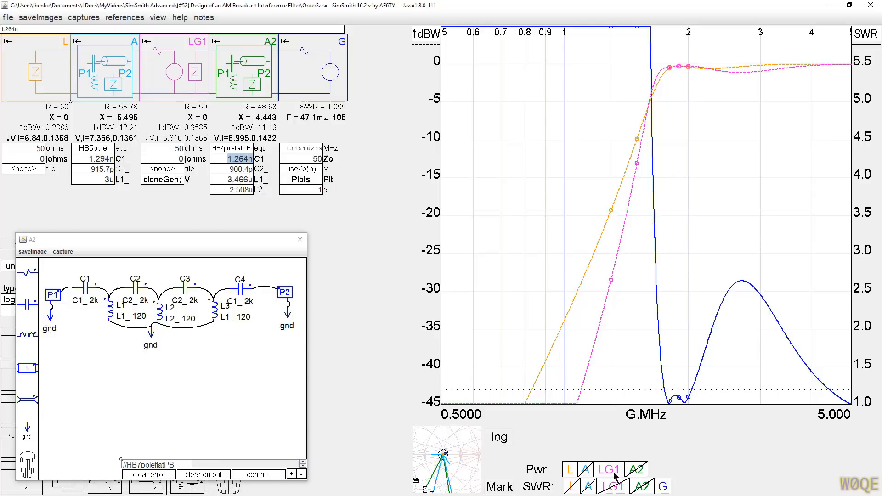
{"action": "left_click", "coordinate": [569, 471]}
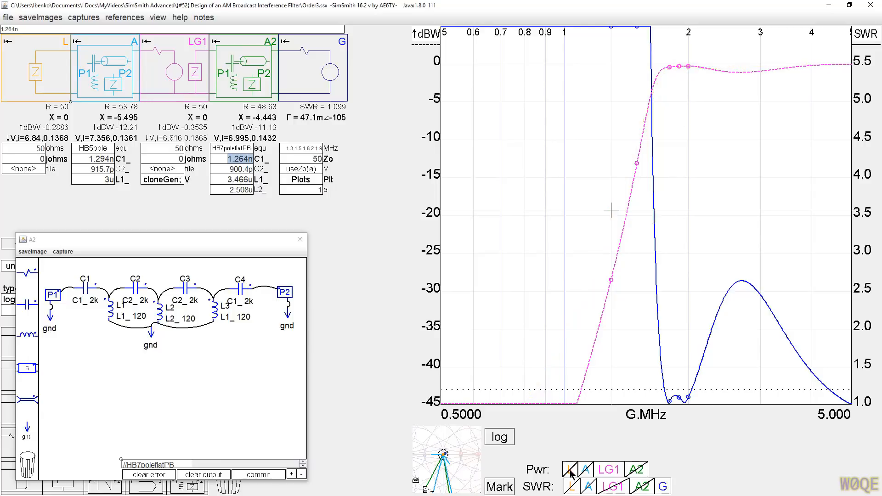
{"action": "left_click", "coordinate": [670, 68]}
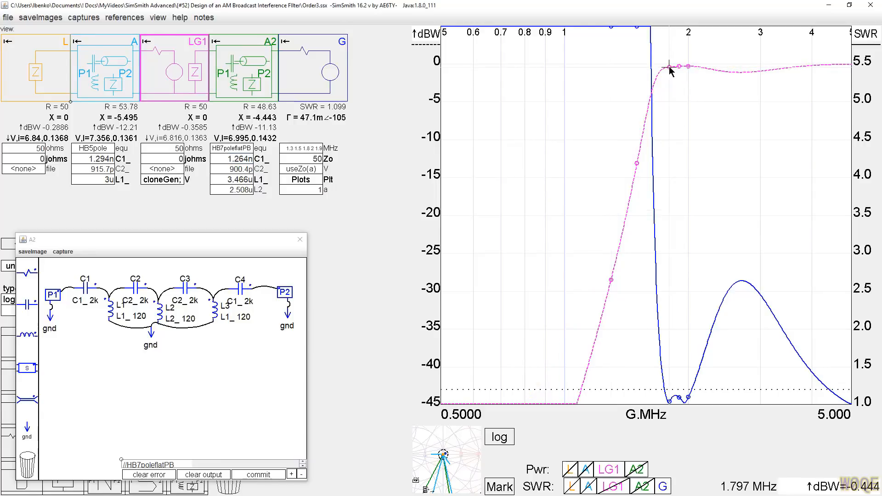
{"action": "left_click", "coordinate": [679, 67]}
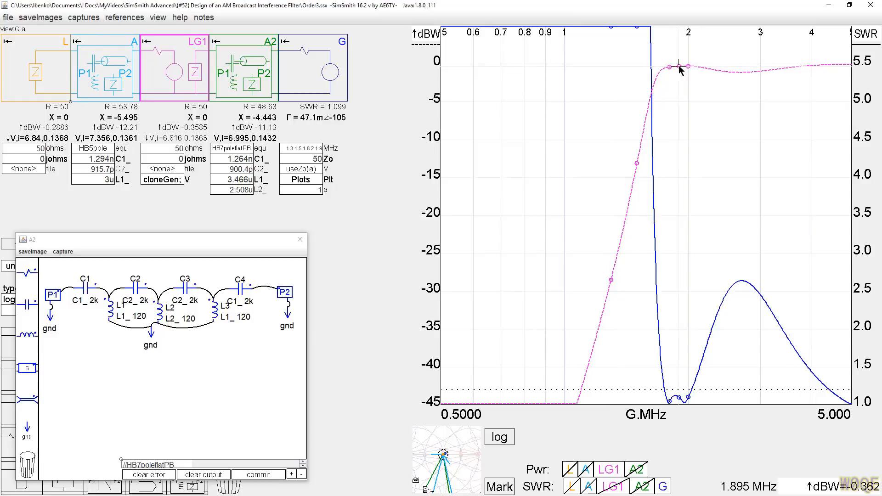
{"action": "left_click", "coordinate": [688, 67]}
Step: Read the seven-pole filter's SWR at 1.8, 2.0 and 1.9 MHz and LG1's power at 1.5 and 1.3 MHz
{"action": "left_click", "coordinate": [670, 403]}
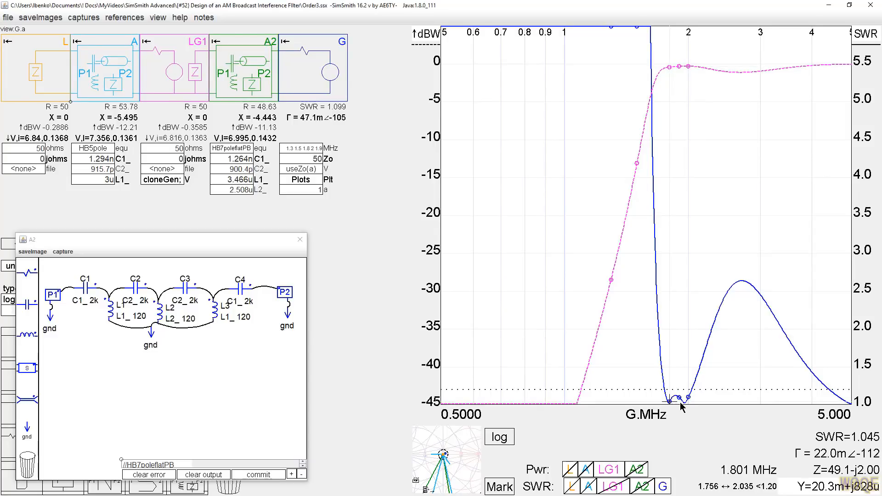
{"action": "left_click", "coordinate": [688, 397]}
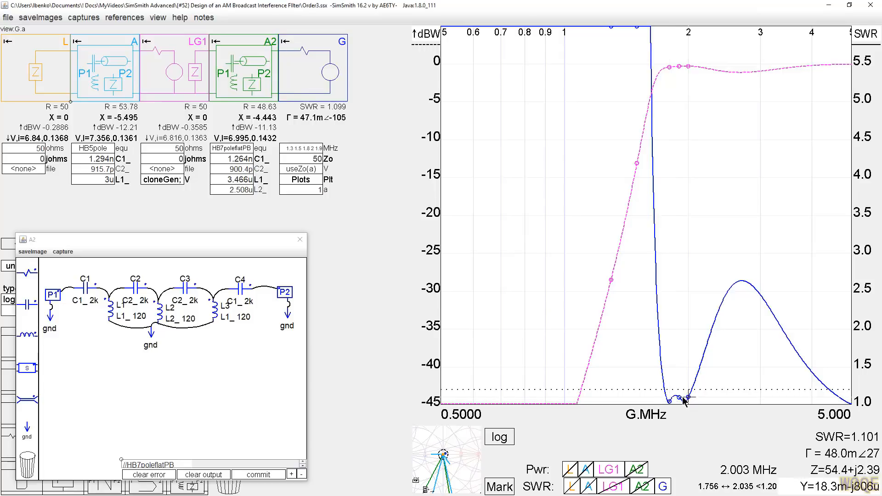
{"action": "left_click", "coordinate": [678, 398]}
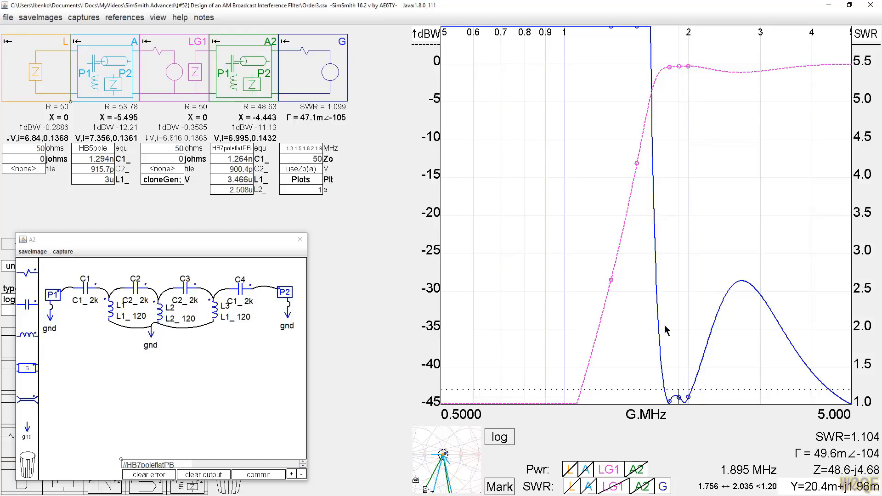
{"action": "left_click", "coordinate": [637, 165]}
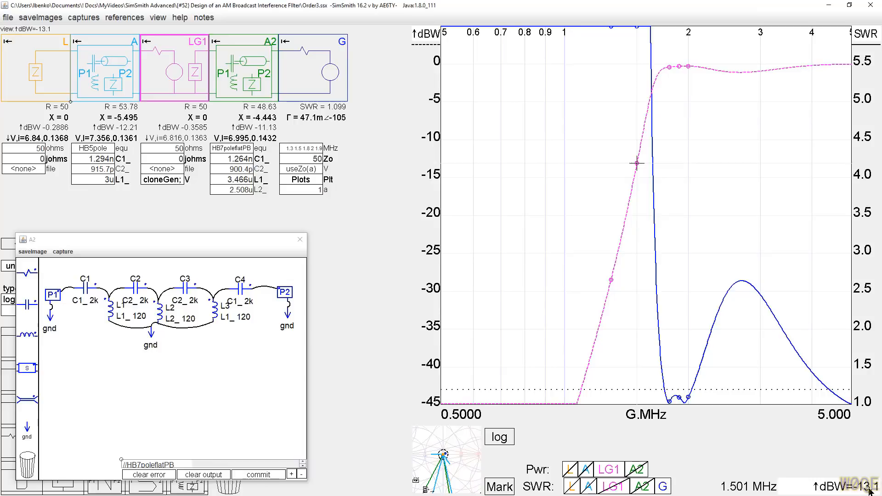
{"action": "left_click", "coordinate": [612, 280]}
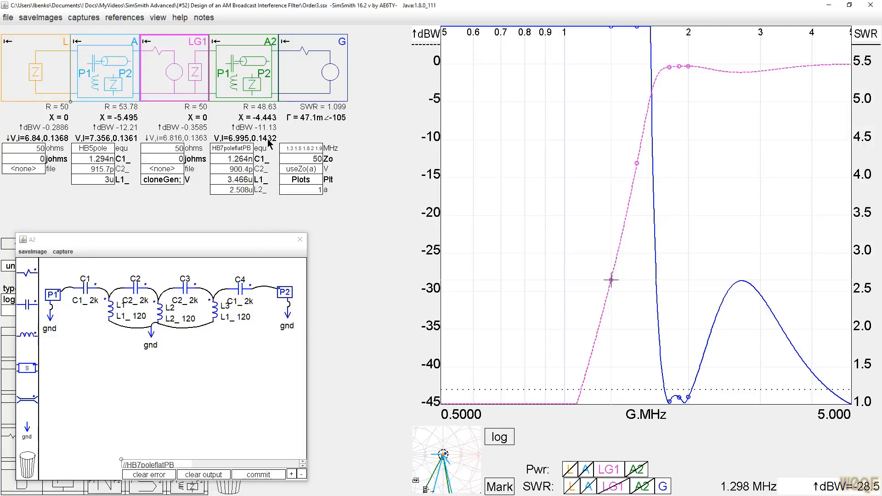
Step: Test A2's sensitivity to its capacitors by nudging C1_ to 1.276n and C2_ to 891.4p, returning each to its tuned value
{"action": "left_click", "coordinate": [239, 159]}
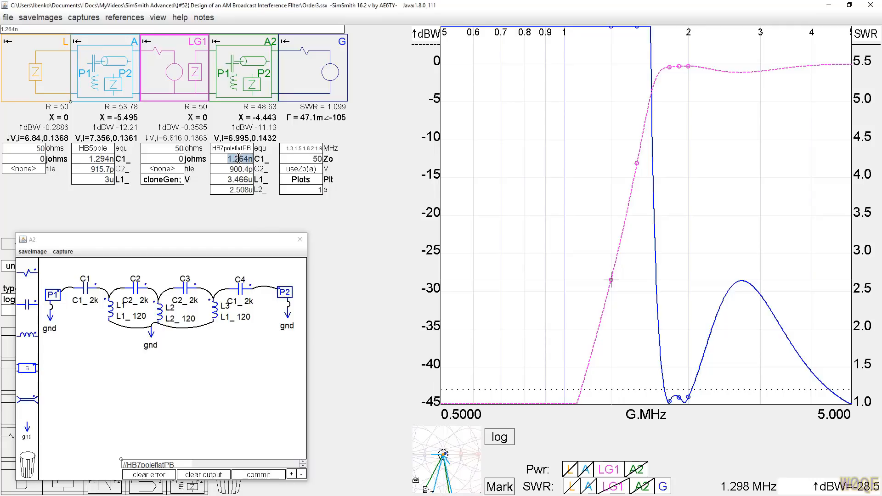
{"action": "scroll", "coordinate": [239, 159], "scroll_direction": "up", "scroll_amount": 2}
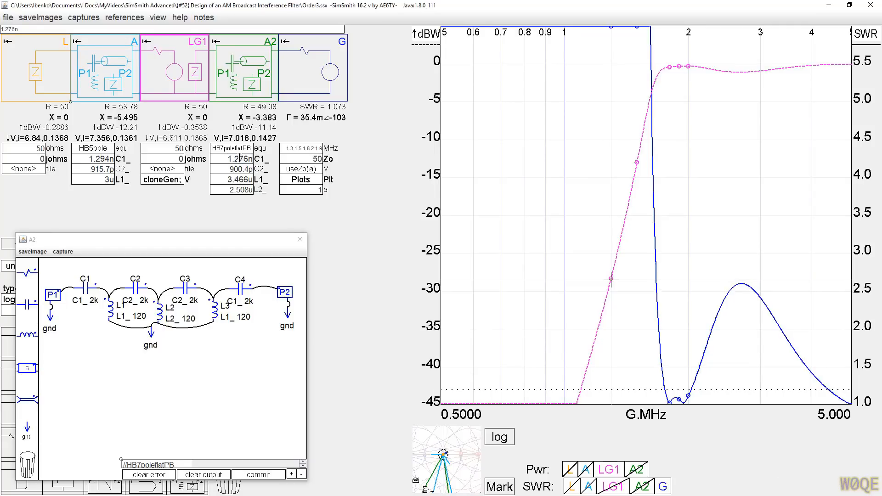
{"action": "scroll", "coordinate": [239, 159], "scroll_direction": "down", "scroll_amount": 2}
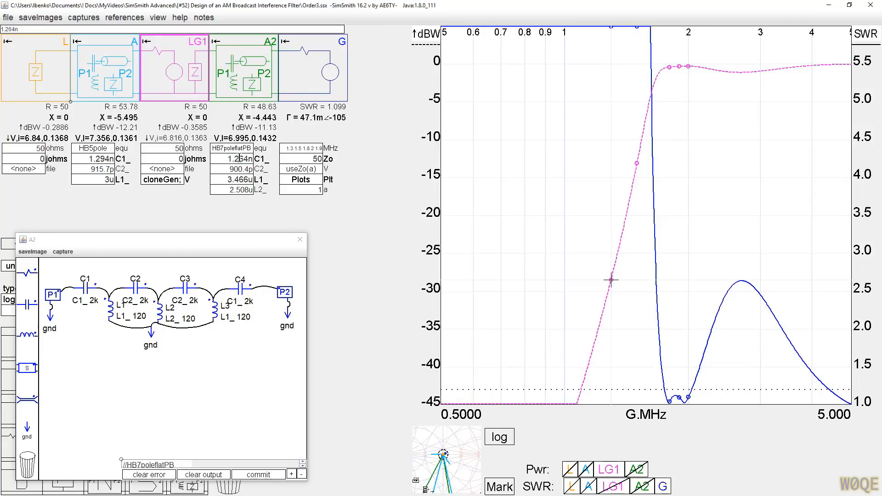
{"action": "scroll", "coordinate": [240, 159], "scroll_direction": "down", "scroll_amount": 2}
{"action": "left_click", "coordinate": [240, 169]}
{"action": "scroll", "coordinate": [241, 169], "scroll_direction": "down", "scroll_amount": 2}
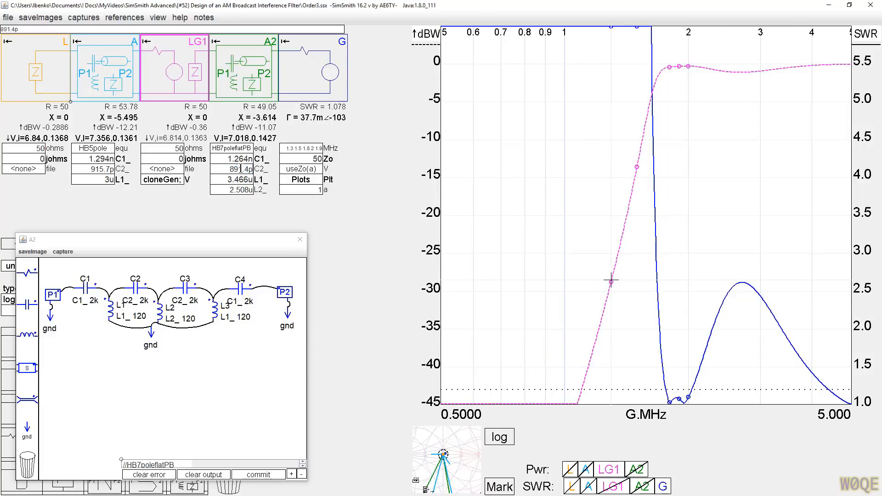
{"action": "scroll", "coordinate": [241, 169], "scroll_direction": "up", "scroll_amount": 2}
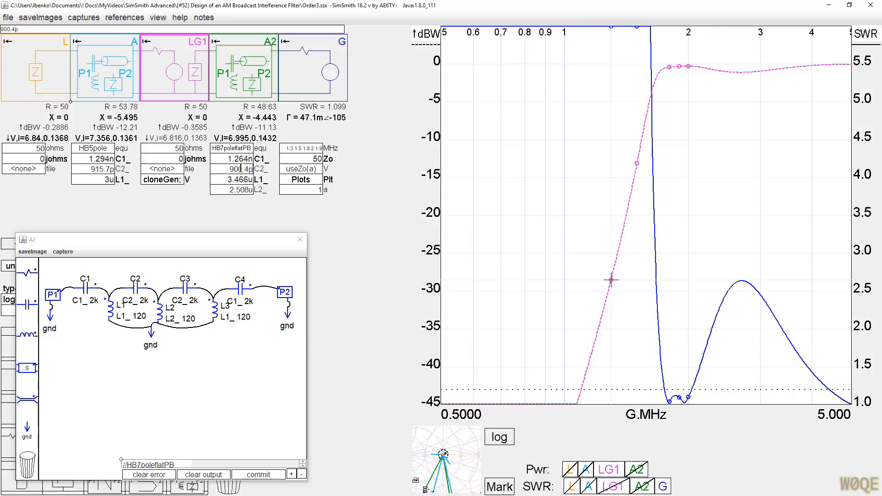
Step: Test A2's sensitivity to its inductors by nudging L1_ to 3.431u and varying L2_ slightly, returning each to its tuned value
{"action": "left_click", "coordinate": [241, 179]}
{"action": "scroll", "coordinate": [241, 178], "scroll_direction": "down", "scroll_amount": 1}
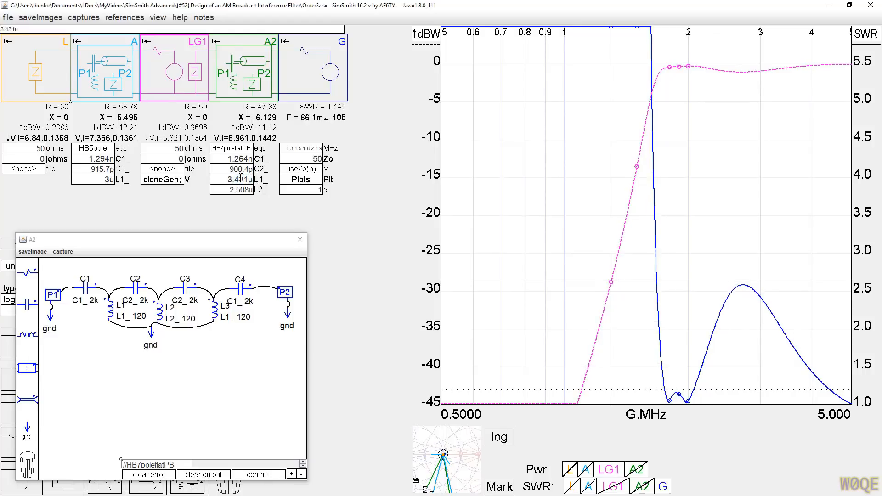
{"action": "scroll", "coordinate": [241, 179], "scroll_direction": "up", "scroll_amount": 1}
{"action": "left_click", "coordinate": [241, 189]}
{"action": "scroll", "coordinate": [240, 189], "scroll_direction": "down", "scroll_amount": 1}
{"action": "scroll", "coordinate": [241, 189], "scroll_direction": "down", "scroll_amount": 1}
{"action": "scroll", "coordinate": [241, 189], "scroll_direction": "up", "scroll_amount": 1}
{"action": "scroll", "coordinate": [241, 189], "scroll_direction": "up", "scroll_amount": 1}
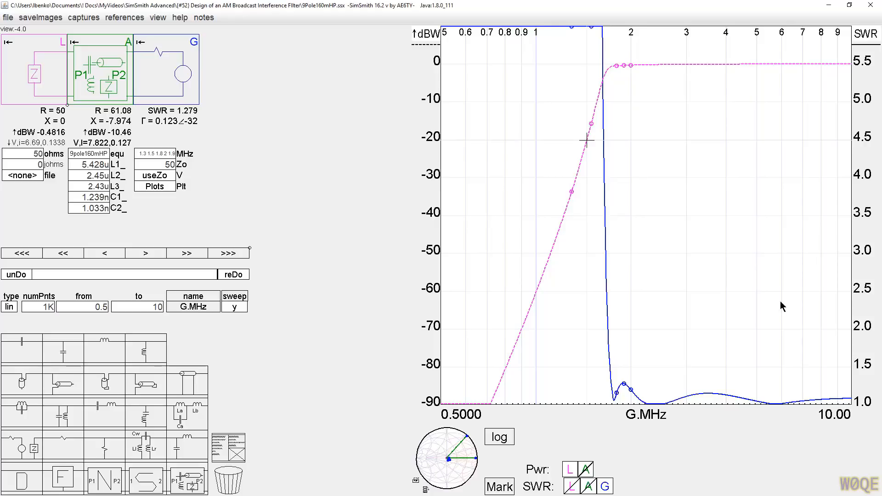
Step: Read the nine-pole filter's power at the 1.5 and 1.3 MHz markers and its SWR at 1.8 and 1.9 MHz
{"action": "left_click", "coordinate": [592, 129]}
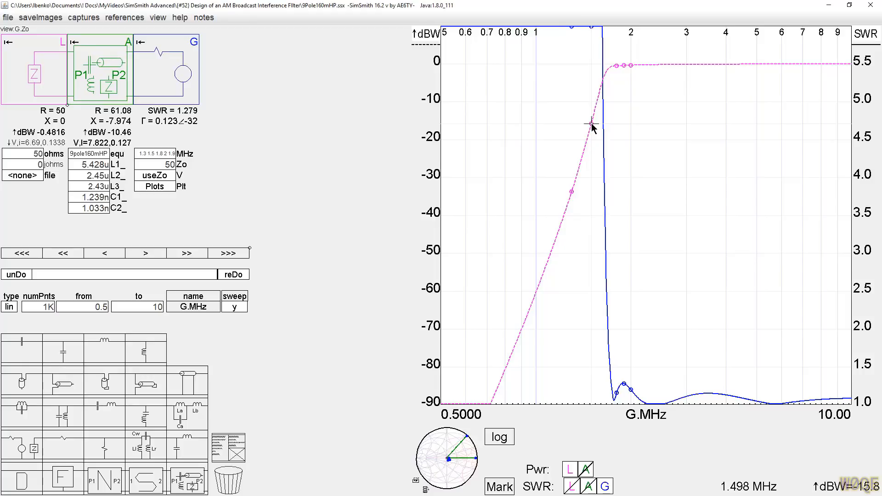
{"action": "left_click", "coordinate": [572, 192]}
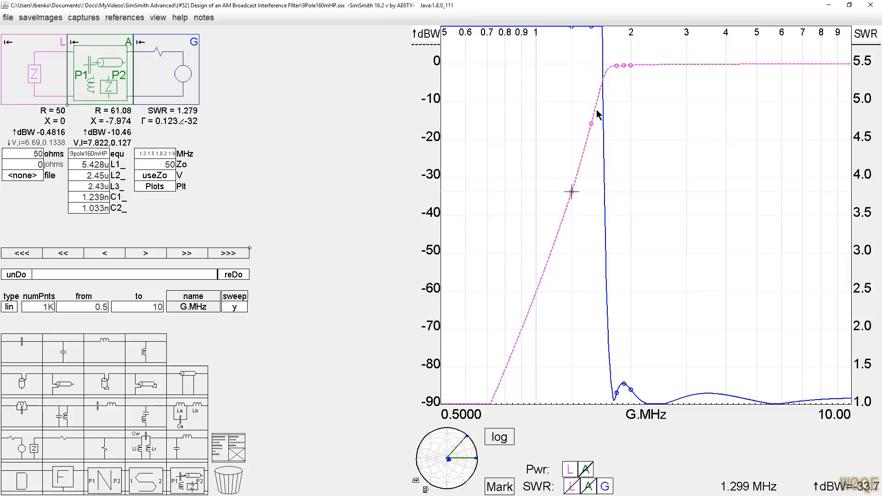
{"action": "left_click", "coordinate": [617, 396]}
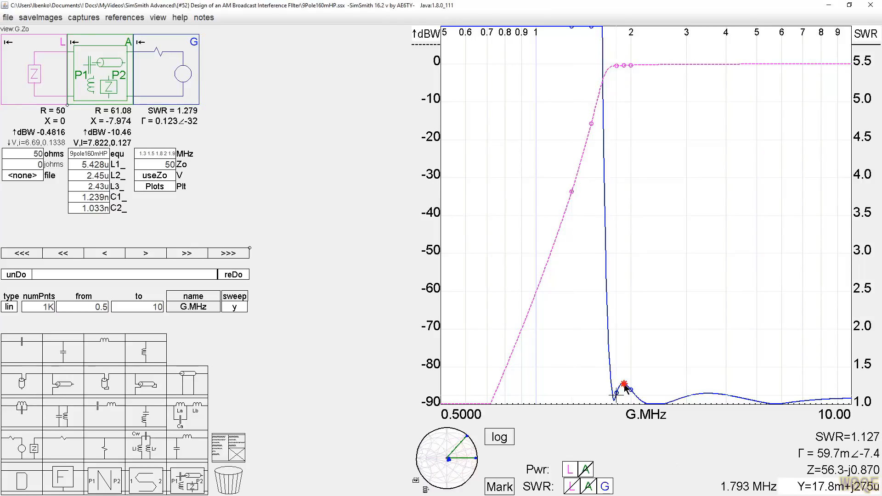
{"action": "left_click", "coordinate": [625, 386]}
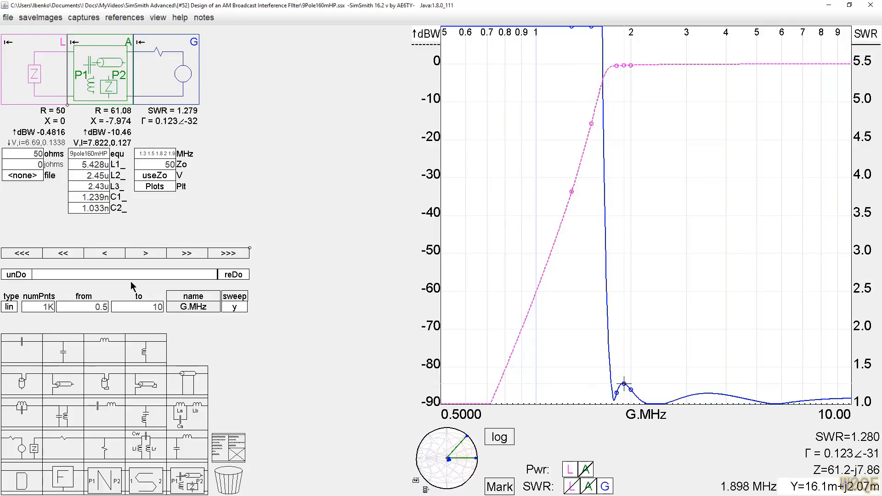
Step: Extend the G.MHz sweep's upper limit to 43.71 MHz to inspect the passband, and reduce it to 5 MHz
{"action": "scroll", "coordinate": [148, 310], "scroll_direction": "up", "scroll_amount": 7}
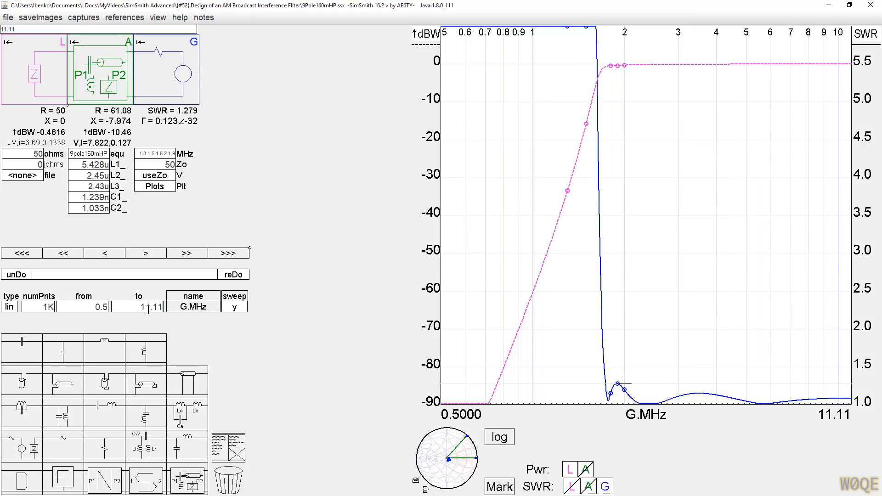
{"action": "scroll", "coordinate": [148, 311], "scroll_direction": "up", "scroll_amount": 8}
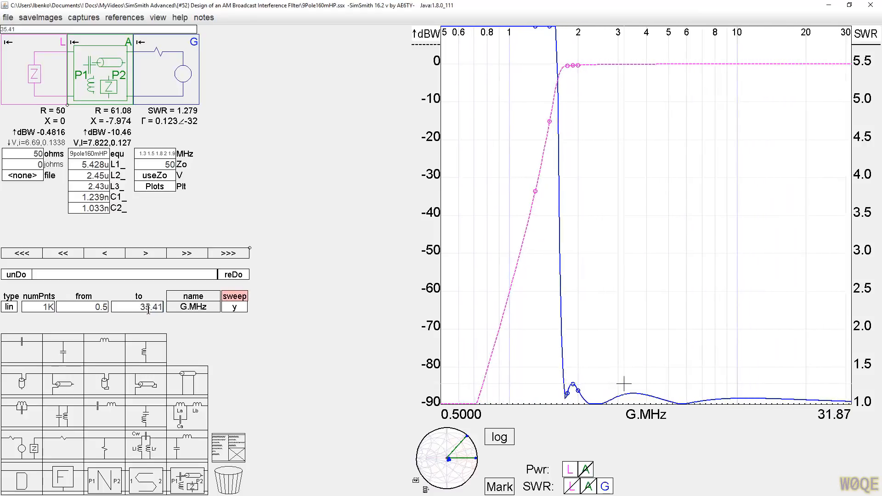
{"action": "scroll", "coordinate": [148, 310], "scroll_direction": "down", "scroll_amount": 1}
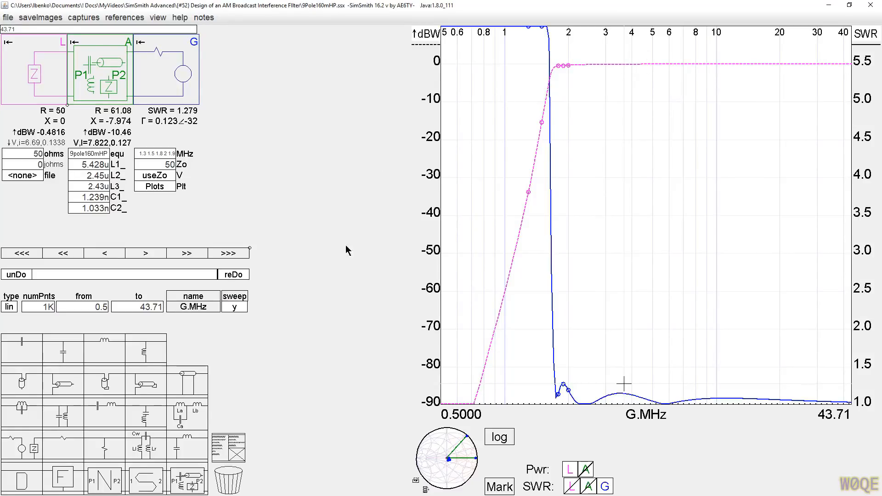
{"action": "scroll", "coordinate": [139, 308], "scroll_direction": "down", "scroll_amount": 8}
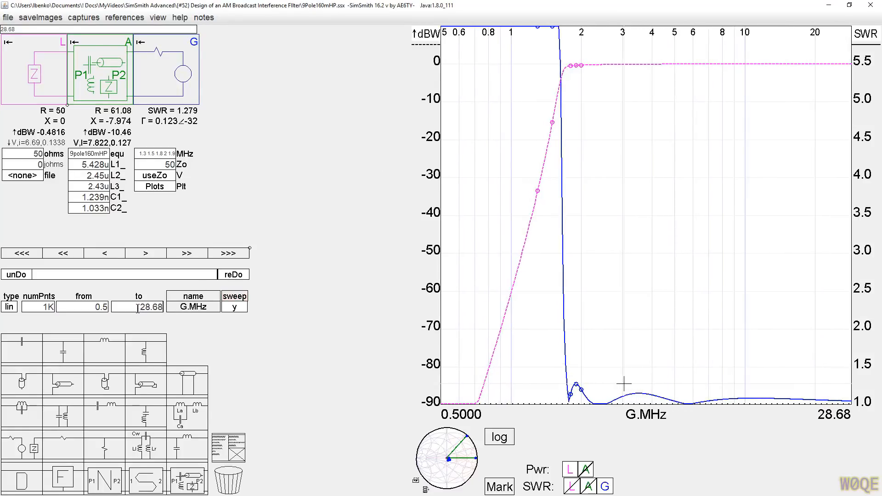
{"action": "scroll", "coordinate": [136, 308], "scroll_direction": "down", "scroll_amount": 8}
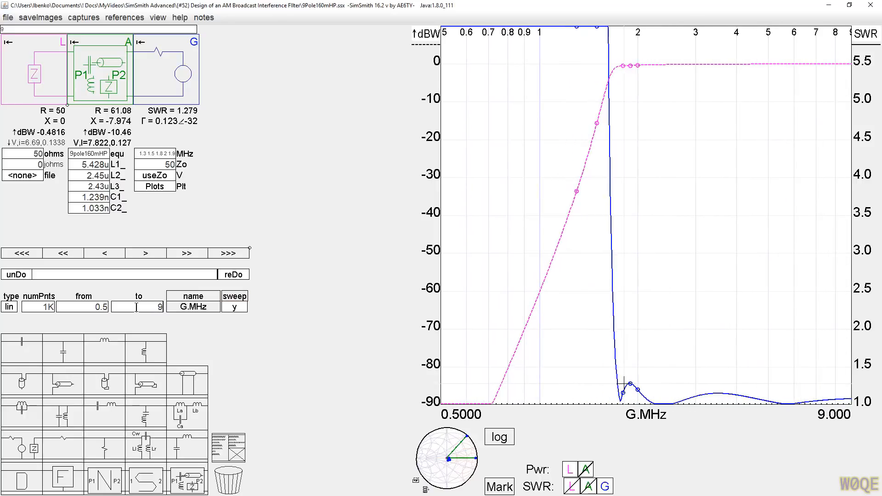
{"action": "scroll", "coordinate": [136, 308], "scroll_direction": "down", "scroll_amount": 3}
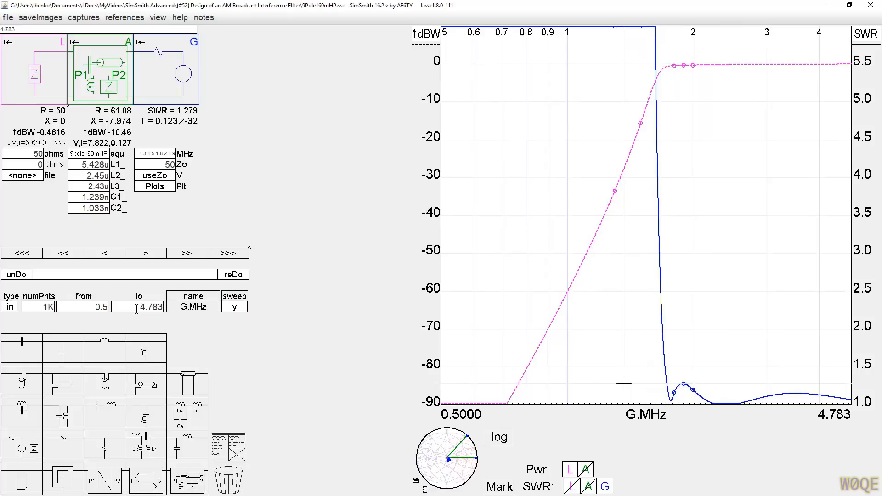
{"action": "scroll", "coordinate": [137, 309], "scroll_direction": "up", "scroll_amount": 1}
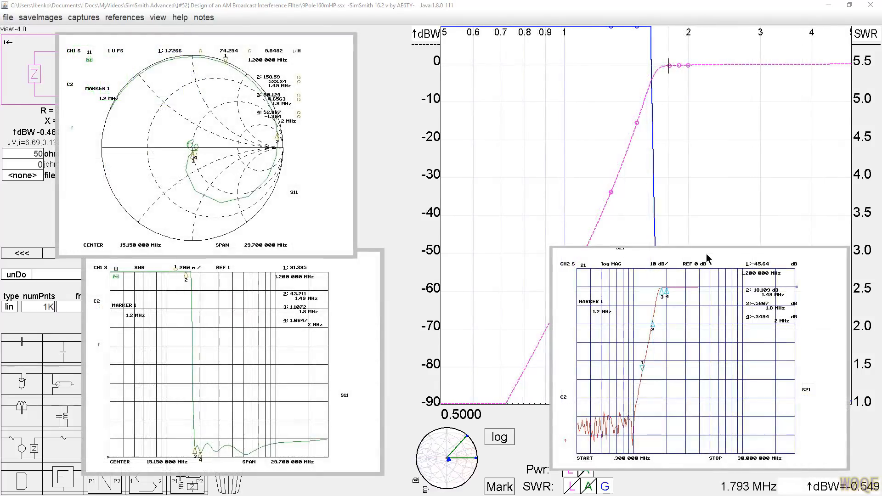
Step: Move the measured S21 plot clear of the simulated passband SWR curve and read the SWR at the 1.9 MHz marker
{"action": "left_click_drag", "start_coordinate": [707, 261], "coordinate": [672, 262]}
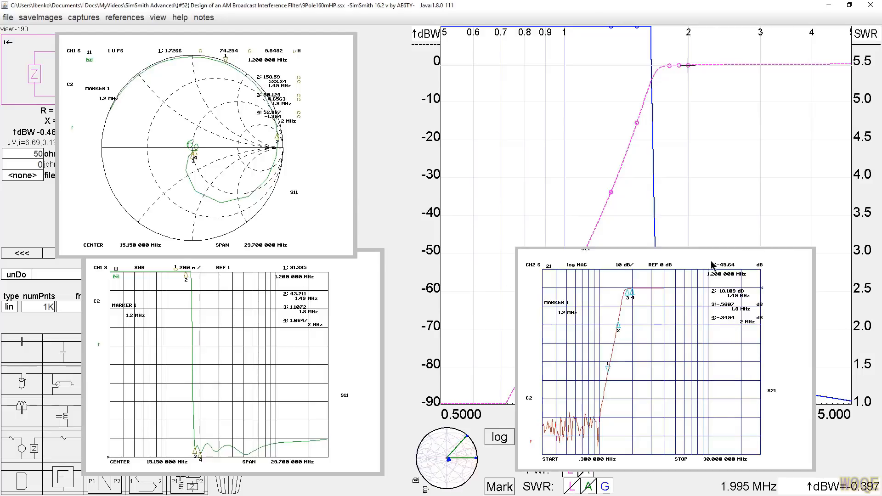
{"action": "left_click_drag", "start_coordinate": [698, 255], "coordinate": [569, 67]}
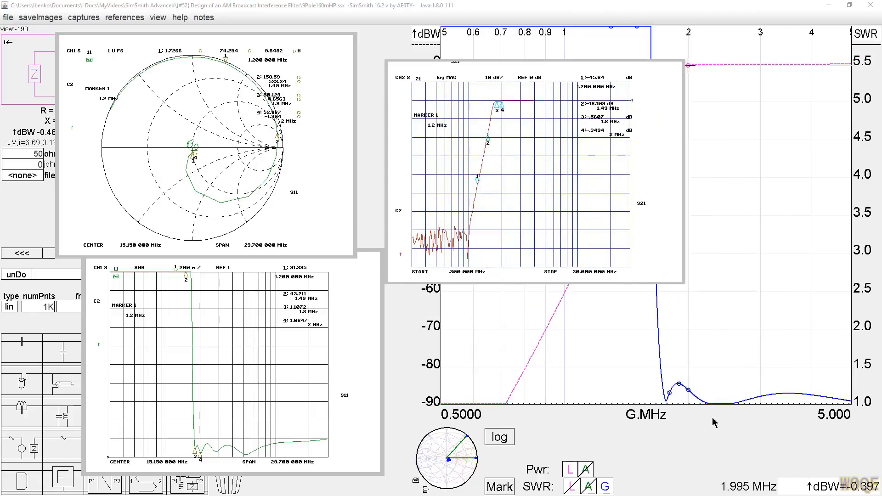
{"action": "left_click", "coordinate": [680, 385]}
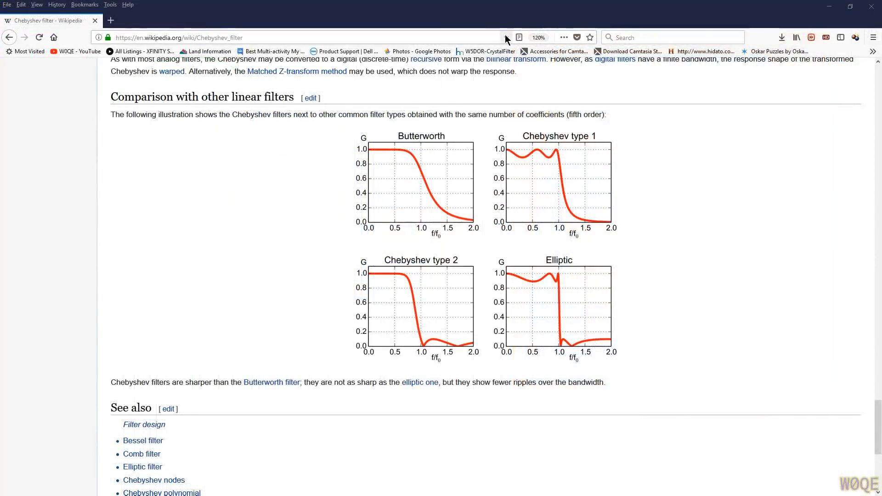
Step: In the web browser, open the W0QE site and go to its 100Watt 160m Broadcast Filter project page
{"action": "left_click", "coordinate": [506, 37]}
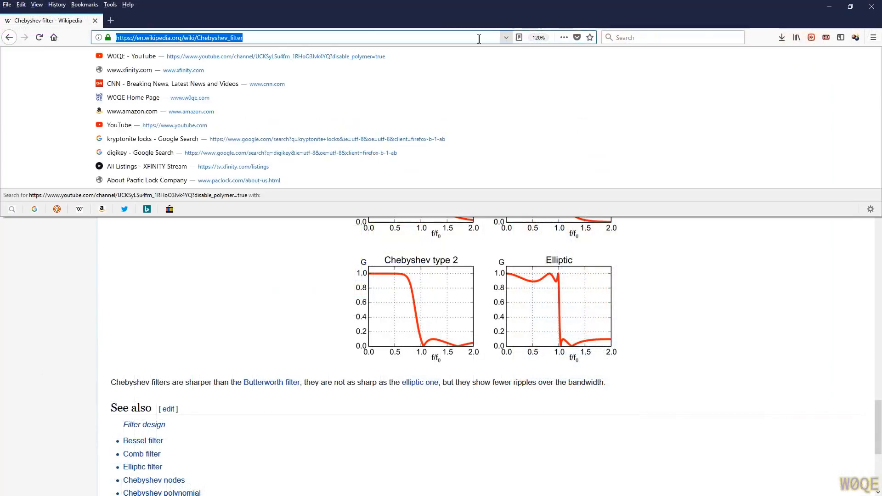
{"action": "left_click", "coordinate": [116, 101]}
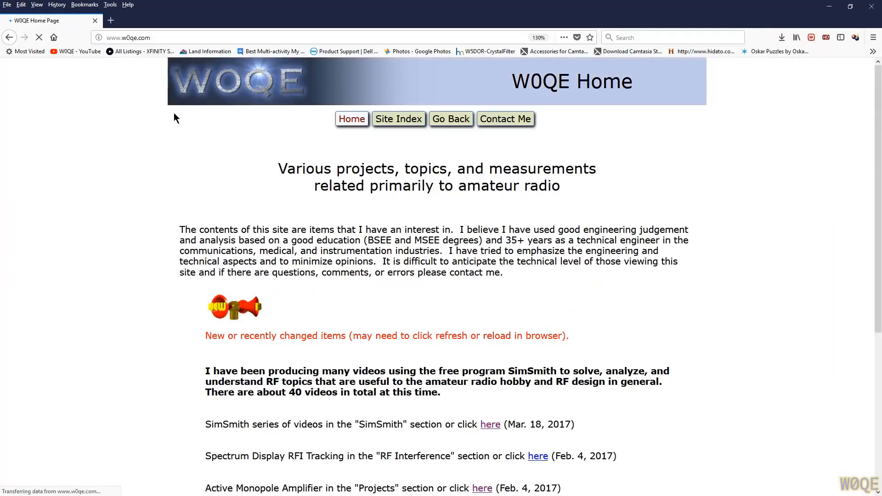
{"action": "left_click", "coordinate": [401, 120]}
{"action": "mouse_move", "coordinate": [199, 208]}
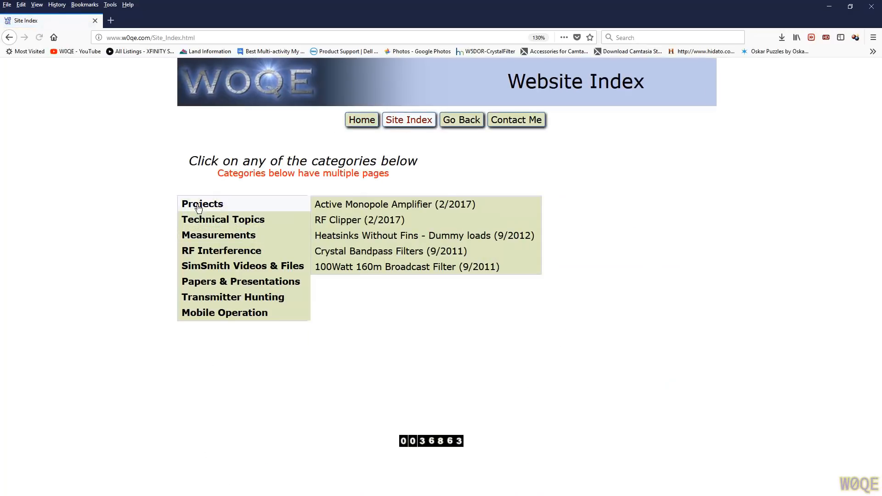
{"action": "left_click", "coordinate": [340, 267]}
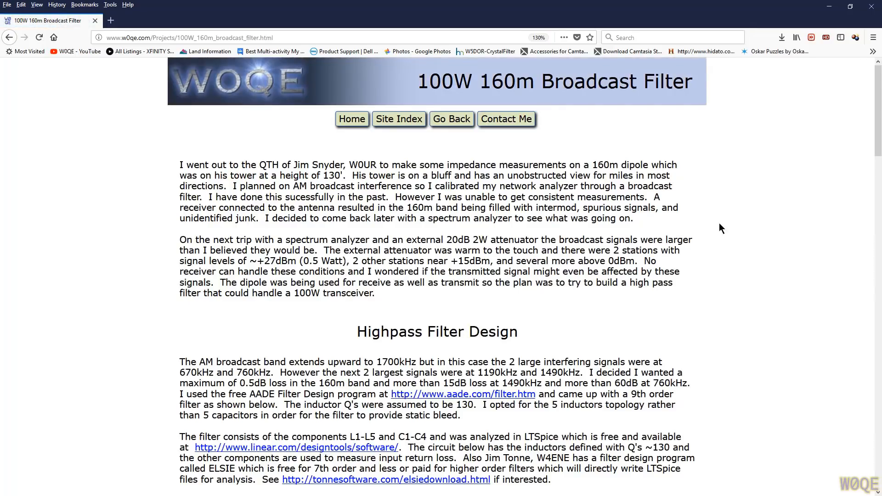
Step: Examine the broadcast filter page's schematic, construction photos, results and measured loss and SWR plots
{"action": "scroll", "coordinate": [767, 284], "scroll_direction": "down", "scroll_amount": 5}
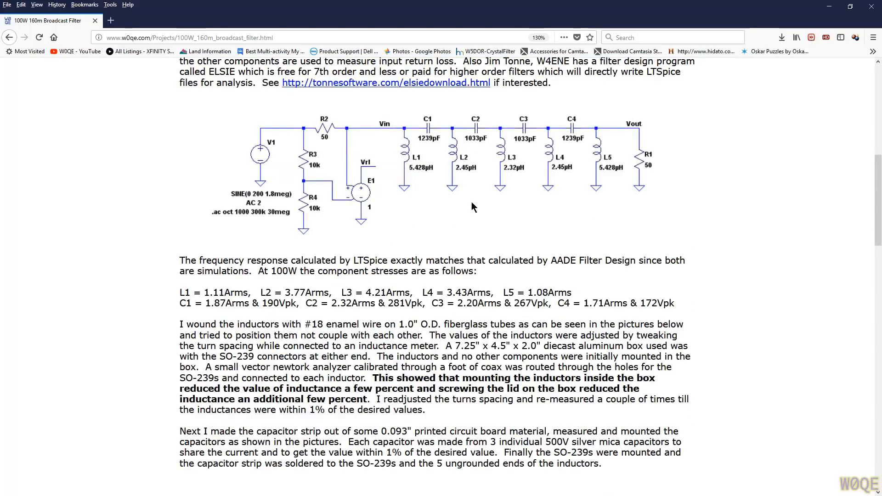
{"action": "scroll", "coordinate": [476, 202], "scroll_direction": "down", "scroll_amount": 2}
{"action": "scroll", "coordinate": [476, 199], "scroll_direction": "down", "scroll_amount": 2}
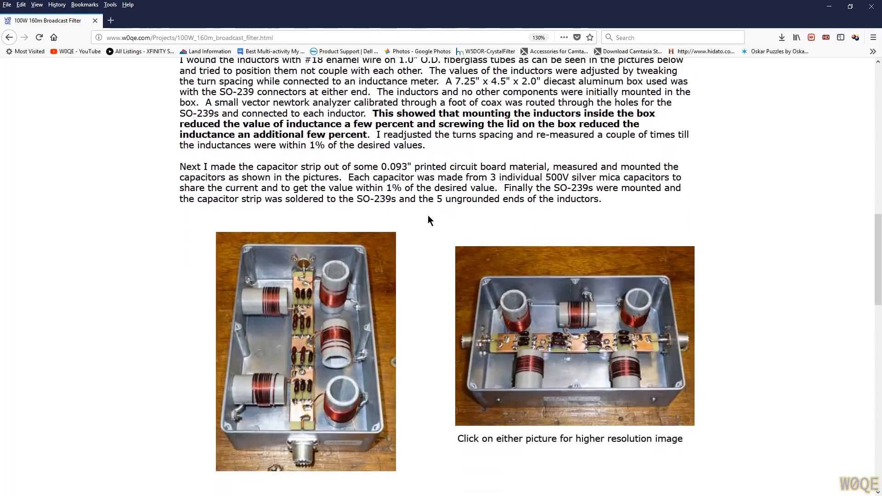
{"action": "scroll", "coordinate": [423, 245], "scroll_direction": "down", "scroll_amount": 2}
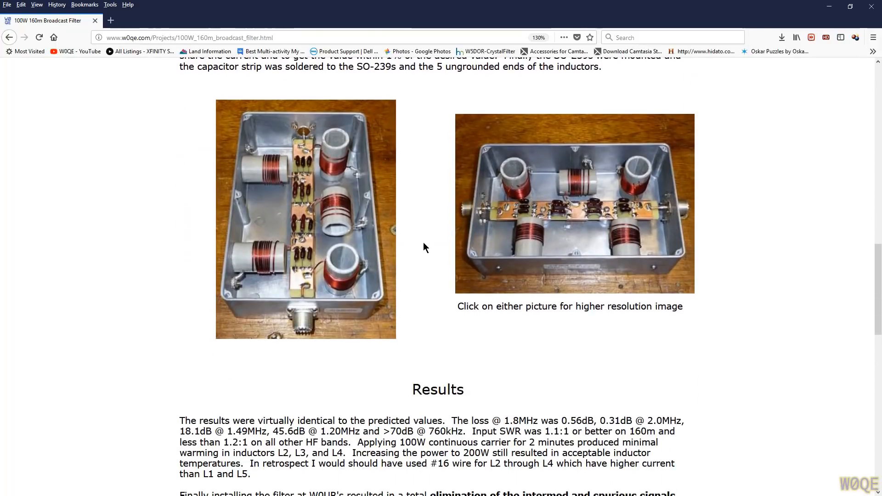
{"action": "scroll", "coordinate": [424, 247], "scroll_direction": "down", "scroll_amount": 2}
{"action": "scroll", "coordinate": [467, 271], "scroll_direction": "down", "scroll_amount": 4}
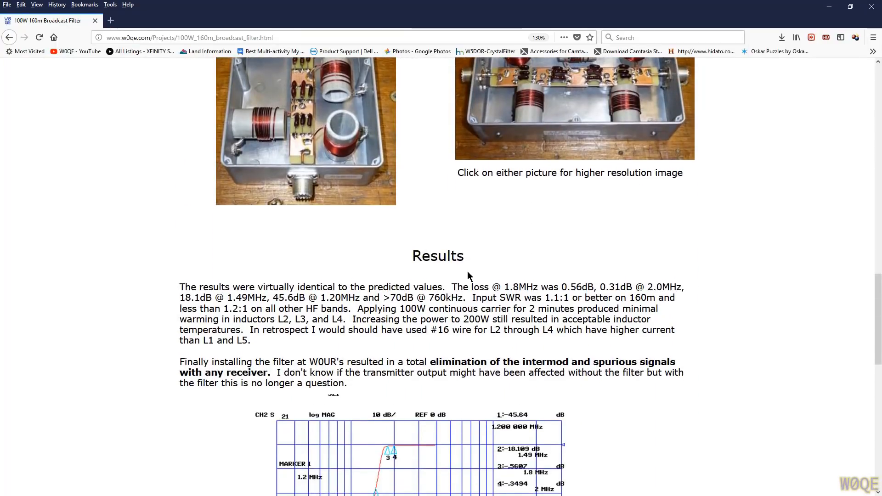
{"action": "scroll", "coordinate": [446, 271], "scroll_direction": "down", "scroll_amount": 5}
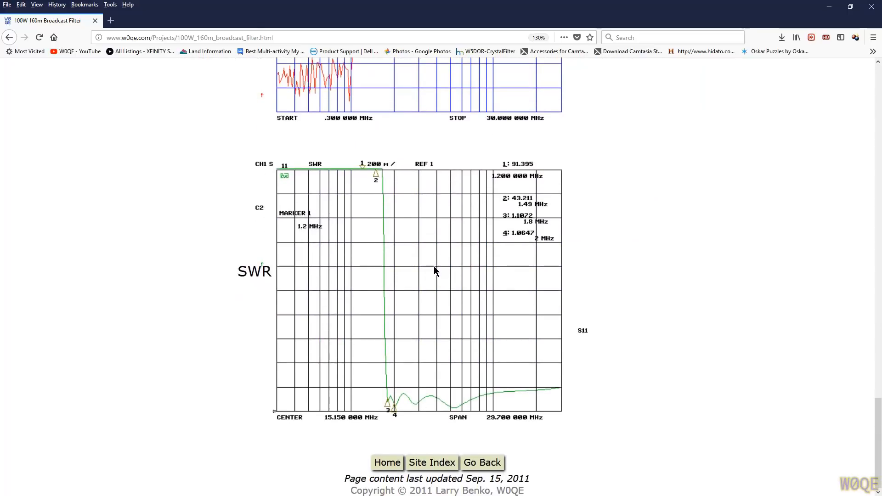
{"action": "scroll", "coordinate": [669, 303], "scroll_direction": "up", "scroll_amount": 12}
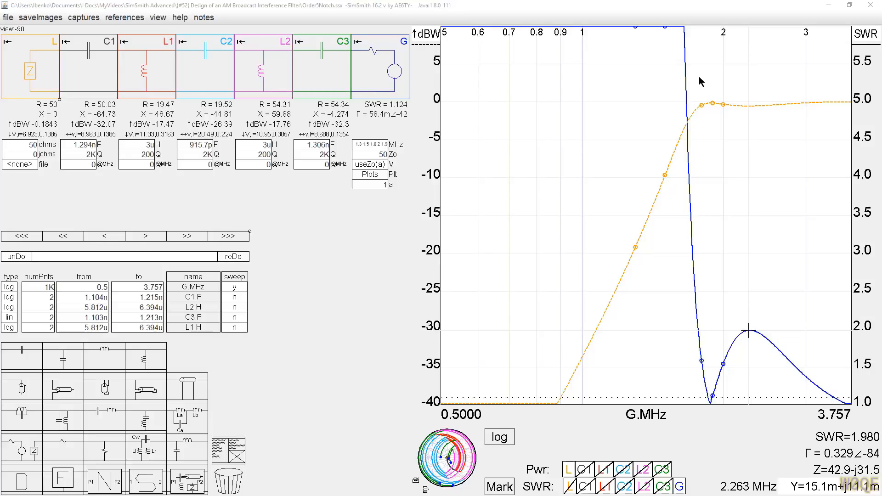
Step: In SimSmith's Order5Notch circuit, replace the generator's 1.3 and 1.5 MHz marker frequencies with 1.7 MHz, keeping 1.8, 2 and 1.9
{"action": "left_click_drag", "start_coordinate": [355, 144], "coordinate": [370, 144]}
{"action": "type", "text": "1.7"}
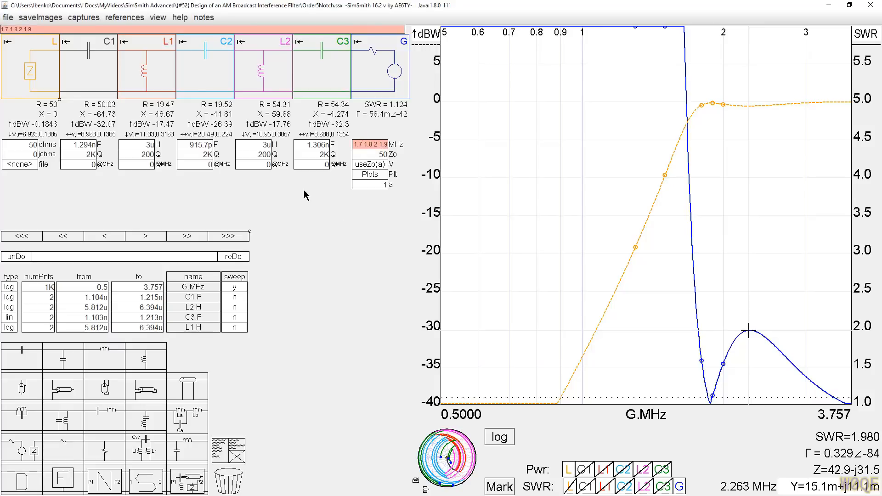
{"action": "key", "text": "Return"}
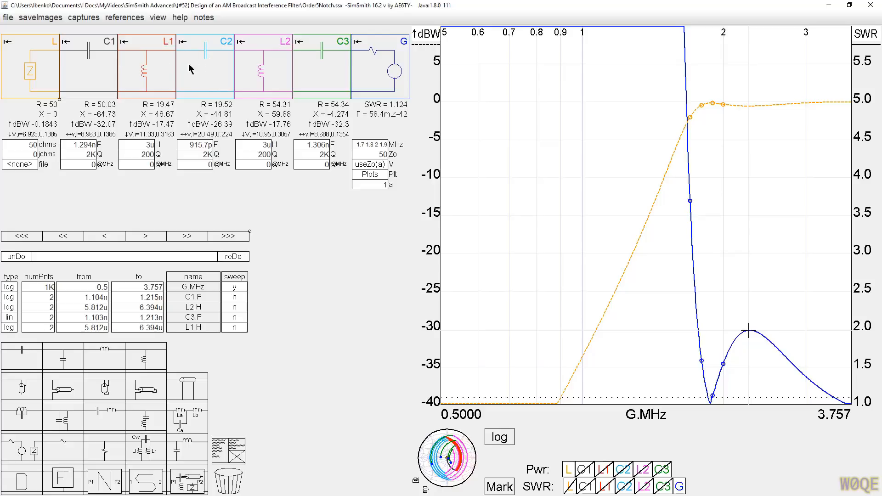
Step: Replace series capacitor C2 with a series-connected parallel LC trap resonant at 1.7 MHz and set its LC mode to lockFreq
{"action": "left_click_drag", "start_coordinate": [205, 65], "coordinate": [228, 481]}
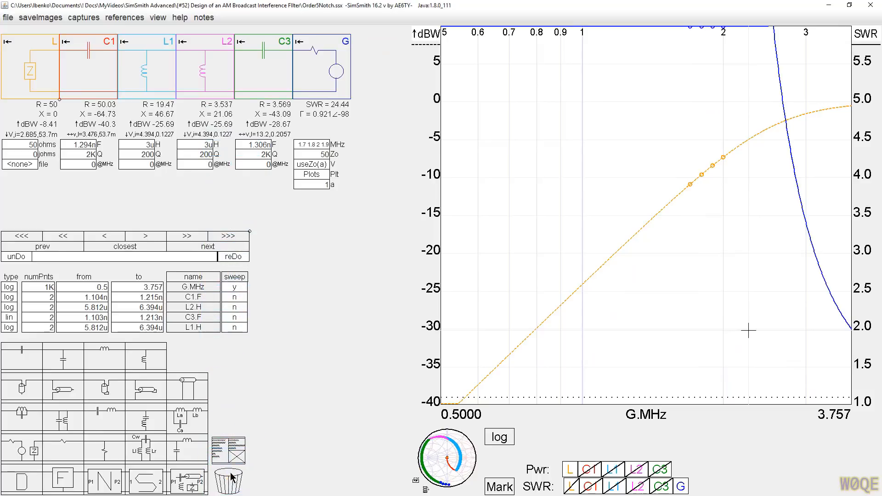
{"action": "left_click_drag", "start_coordinate": [27, 425], "coordinate": [206, 69]}
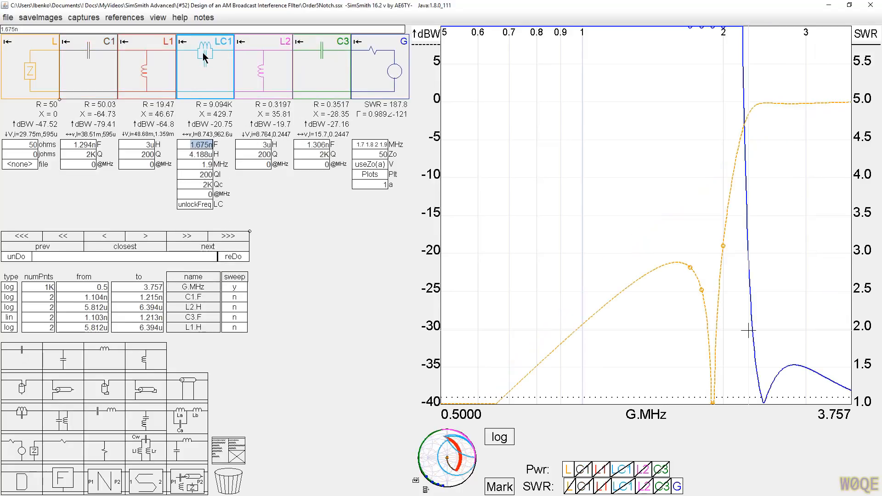
{"action": "left_click", "coordinate": [202, 164]}
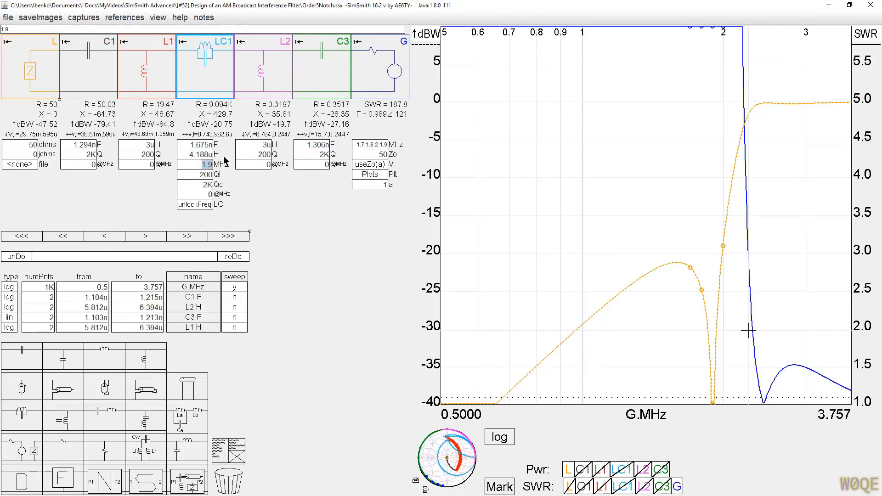
{"action": "type", "text": "1"}
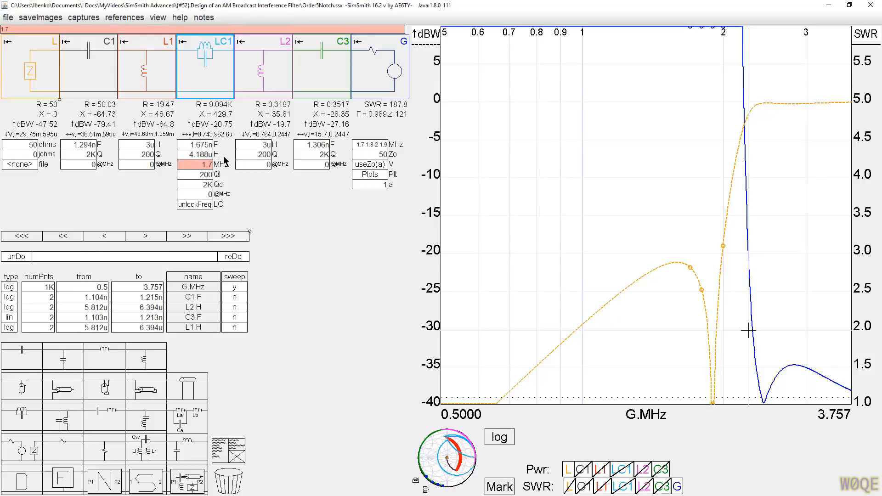
{"action": "key", "text": "Return"}
{"action": "left_click", "coordinate": [193, 204]}
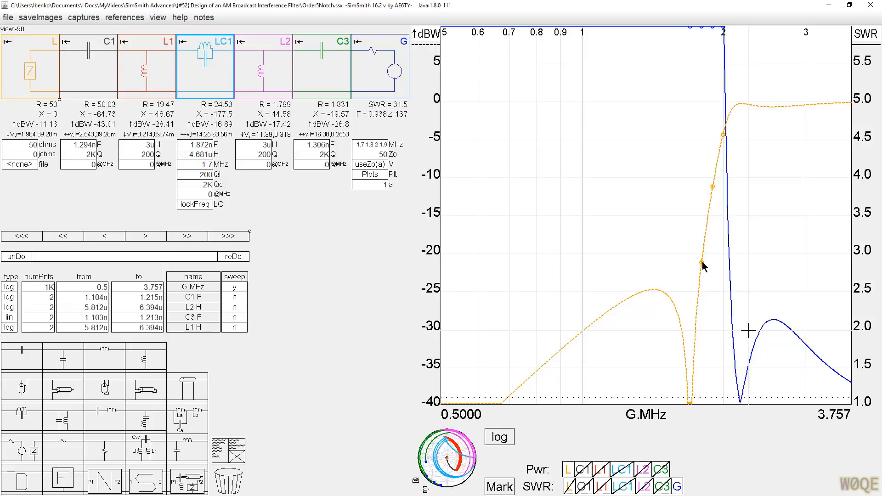
Step: Increase the capacitance of the LC1 trap to 4.833 nF while tuning for low SWR at the passband markers
{"action": "left_click", "coordinate": [186, 143]}
{"action": "scroll", "coordinate": [187, 144], "scroll_direction": "up", "scroll_amount": 7}
{"action": "scroll", "coordinate": [187, 144], "scroll_direction": "up", "scroll_amount": 10}
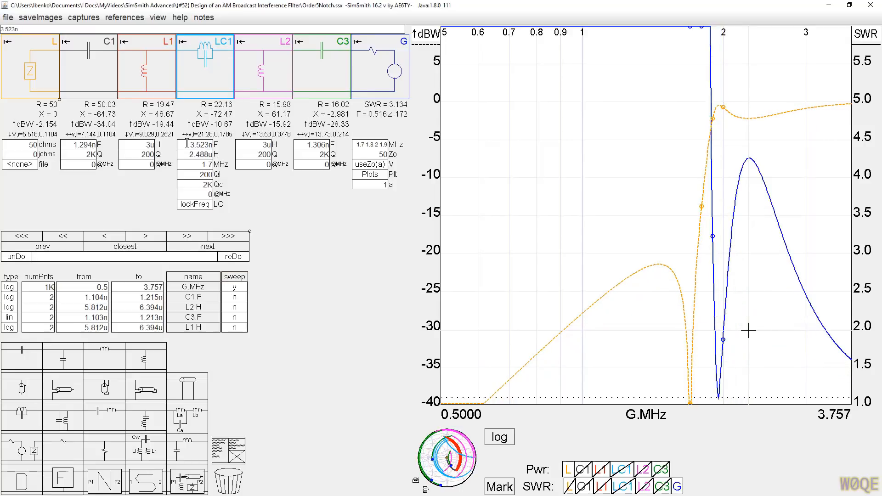
{"action": "scroll", "coordinate": [187, 143], "scroll_direction": "up", "scroll_amount": 3}
{"action": "scroll", "coordinate": [187, 143], "scroll_direction": "up", "scroll_amount": 3}
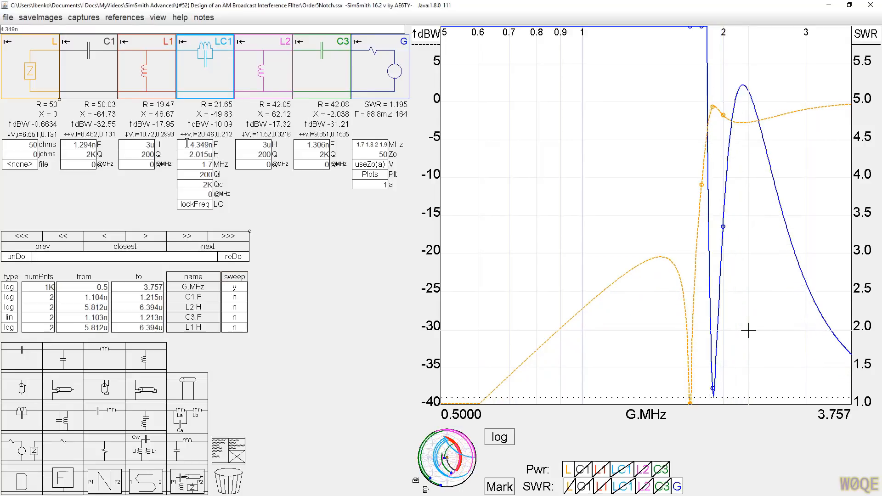
{"action": "scroll", "coordinate": [187, 143], "scroll_direction": "up", "scroll_amount": 3}
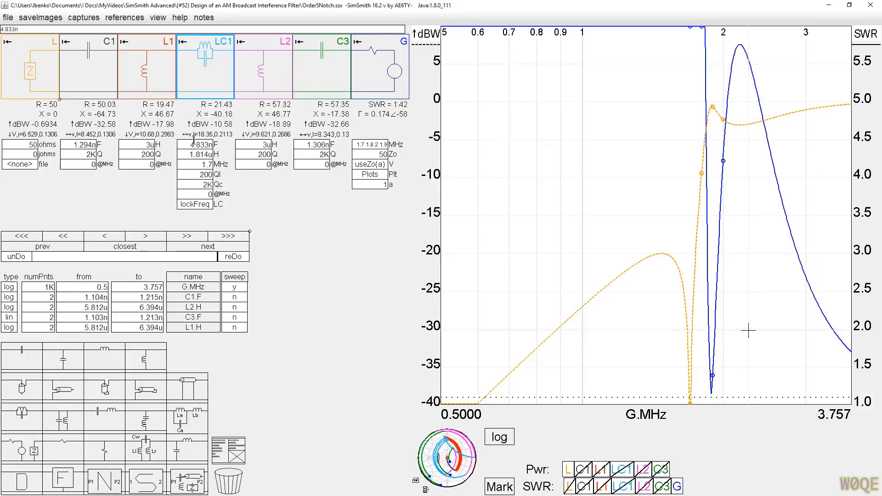
Step: Raise both shunt inductors L1 and L2 to 4.115 µH
{"action": "scroll", "coordinate": [144, 145], "scroll_direction": "up", "scroll_amount": 6}
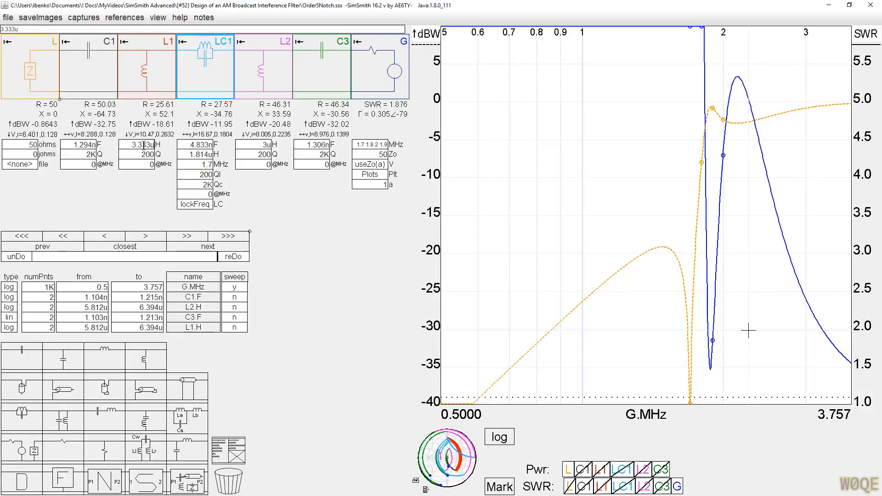
{"action": "scroll", "coordinate": [144, 145], "scroll_direction": "up", "scroll_amount": 3}
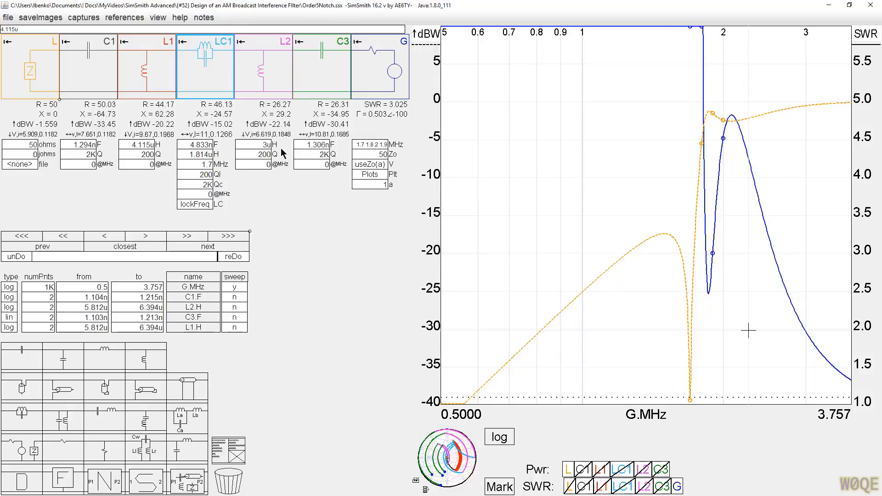
{"action": "scroll", "coordinate": [251, 143], "scroll_direction": "up", "scroll_amount": 9}
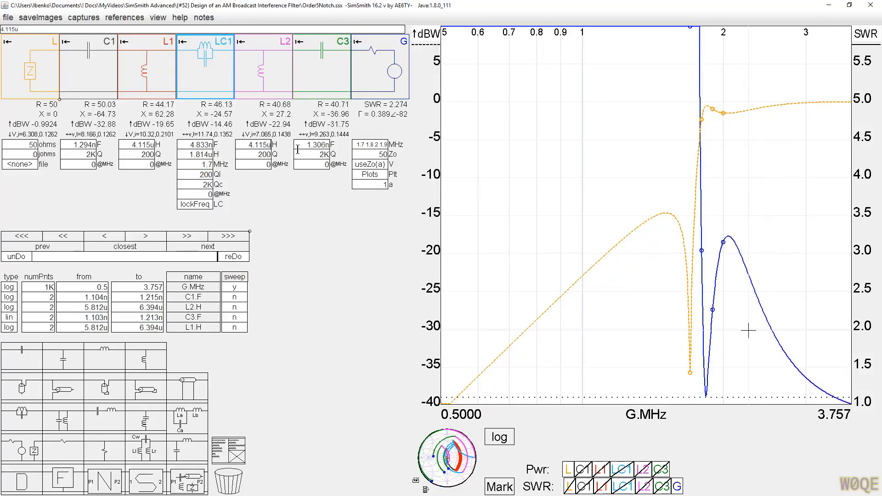
Step: Fine-tune the LC1 trap's capacitance to 5.909 nF
{"action": "double_click", "coordinate": [193, 143]}
{"action": "scroll", "coordinate": [192, 143], "scroll_direction": "up", "scroll_amount": 3}
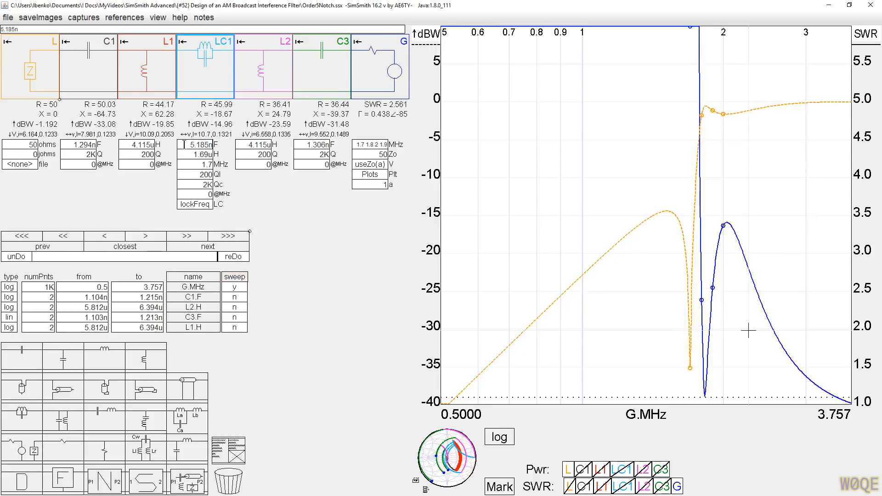
{"action": "scroll", "coordinate": [184, 144], "scroll_direction": "up", "scroll_amount": 3}
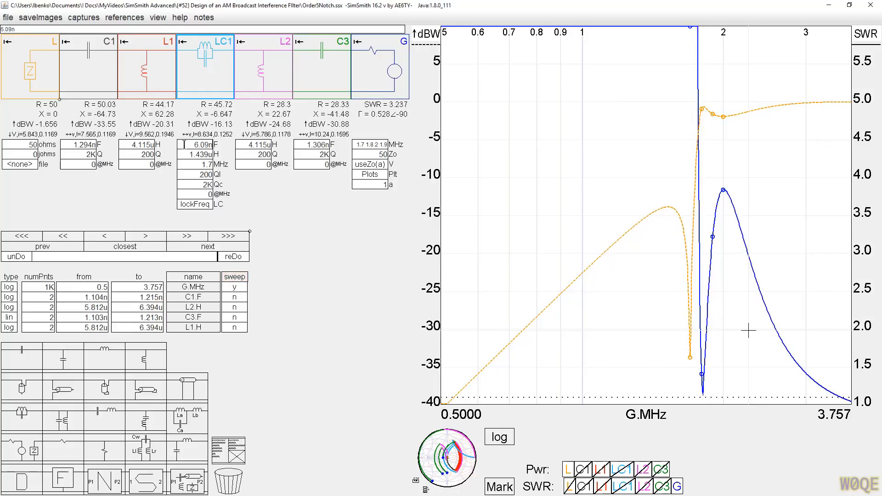
{"action": "scroll", "coordinate": [184, 145], "scroll_direction": "down", "scroll_amount": 1}
{"action": "scroll", "coordinate": [189, 145], "scroll_direction": "down", "scroll_amount": 1}
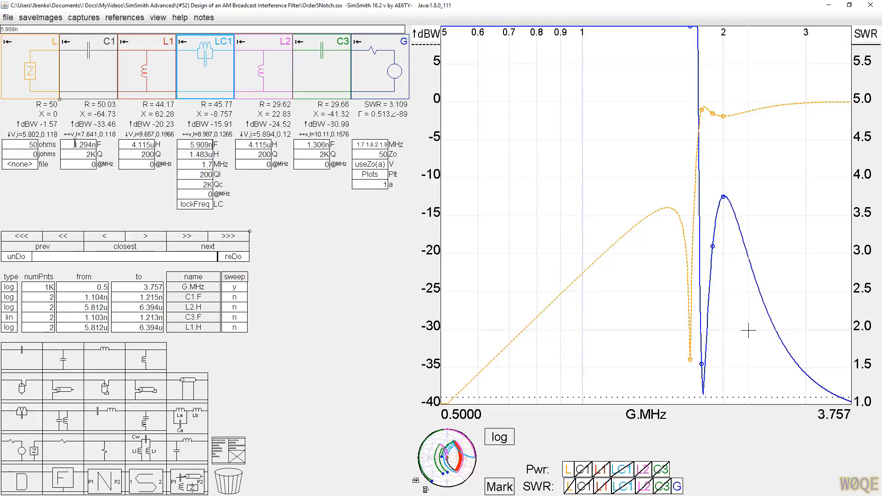
Step: Reduce the end capacitors, C1 to 1.268 nF and C3 to 1.27 nF
{"action": "scroll", "coordinate": [75, 143], "scroll_direction": "down", "scroll_amount": 2}
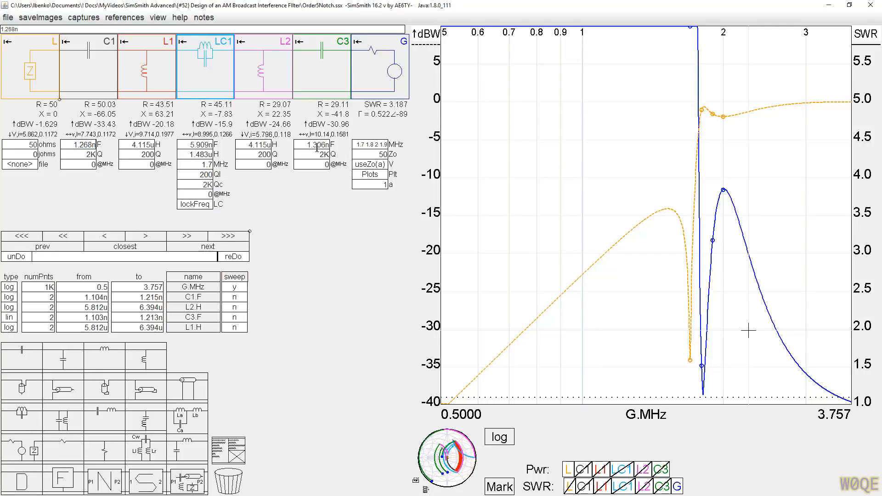
{"action": "scroll", "coordinate": [302, 142], "scroll_direction": "down", "scroll_amount": 2}
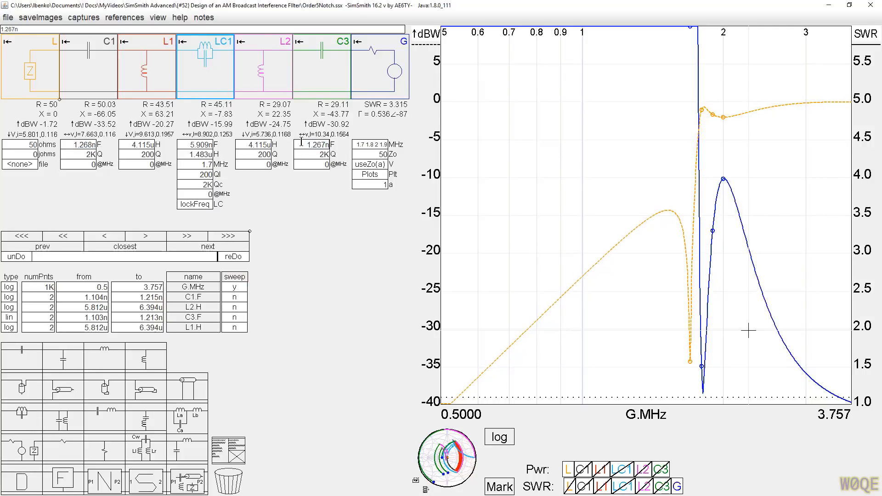
{"action": "scroll", "coordinate": [302, 143], "scroll_direction": "up", "scroll_amount": 1}
{"action": "scroll", "coordinate": [301, 142], "scroll_direction": "down", "scroll_amount": 1}
{"action": "scroll", "coordinate": [302, 143], "scroll_direction": "down", "scroll_amount": 1}
{"action": "scroll", "coordinate": [302, 143], "scroll_direction": "down", "scroll_amount": 1}
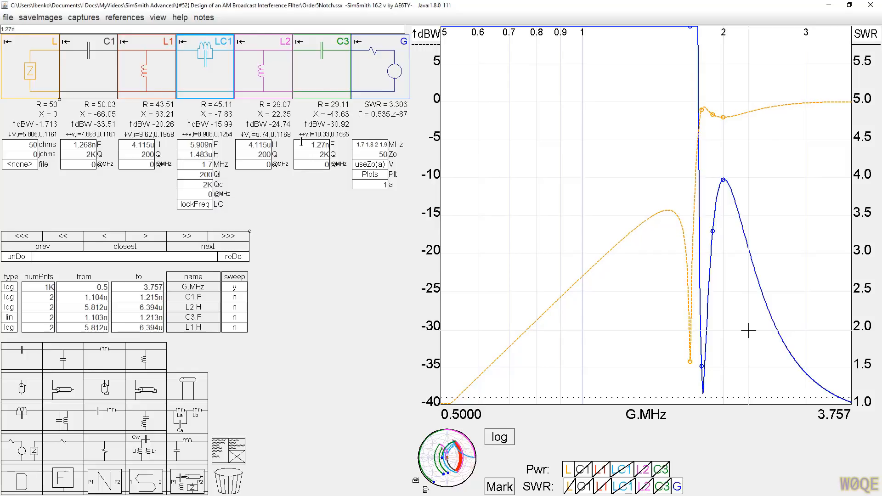
Step: Increase shunt inductor L2 to 4.931 µH and L1 to about 4.64 µH
{"action": "left_click", "coordinate": [255, 145]}
{"action": "scroll", "coordinate": [255, 145], "scroll_direction": "up", "scroll_amount": 5}
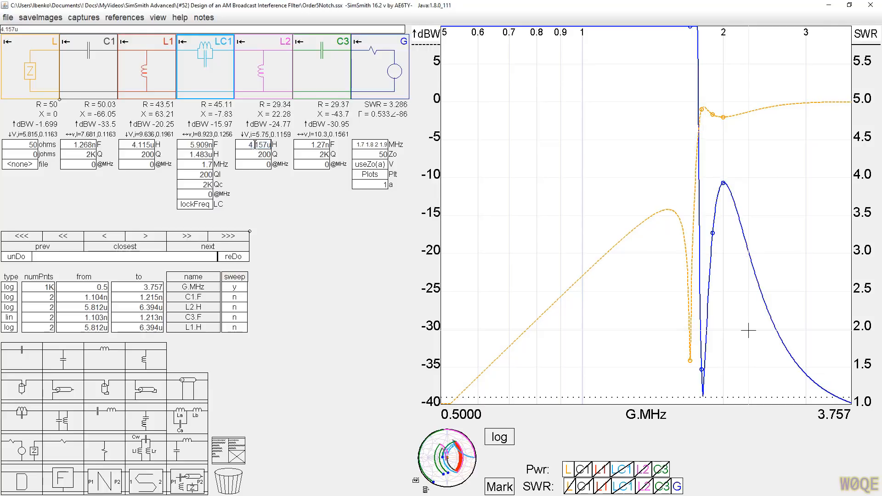
{"action": "scroll", "coordinate": [255, 145], "scroll_direction": "up", "scroll_amount": 3}
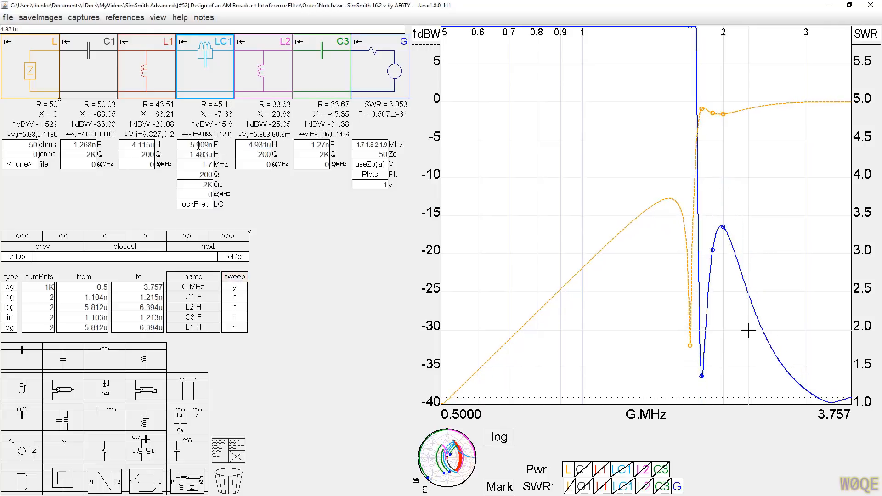
{"action": "left_click", "coordinate": [145, 145]}
{"action": "scroll", "coordinate": [144, 145], "scroll_direction": "up", "scroll_amount": 4}
{"action": "scroll", "coordinate": [145, 144], "scroll_direction": "up", "scroll_amount": 3}
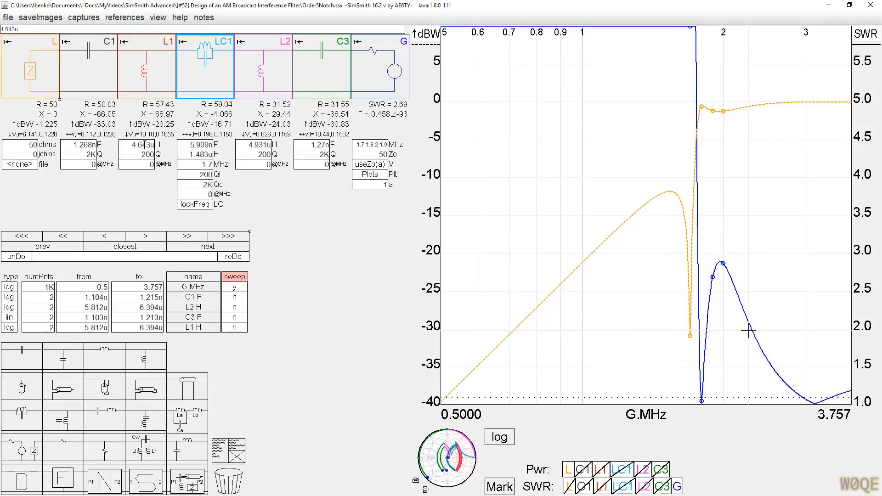
Step: Alternately raise L2 and L1 to 6.029 µH each to bring down the SWR across the 160 m band
{"action": "left_click", "coordinate": [254, 144]}
{"action": "scroll", "coordinate": [254, 144], "scroll_direction": "up", "scroll_amount": 5}
{"action": "scroll", "coordinate": [253, 142], "scroll_direction": "up", "scroll_amount": 2}
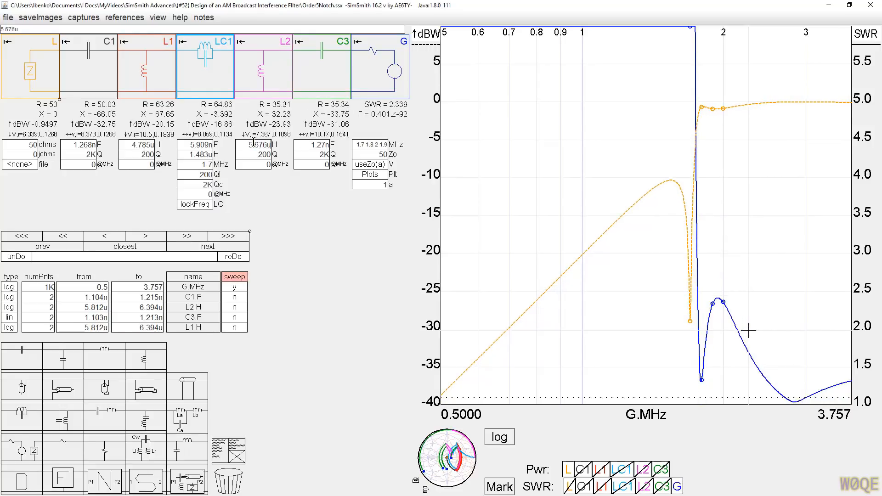
{"action": "left_click", "coordinate": [139, 144]}
{"action": "scroll", "coordinate": [137, 145], "scroll_direction": "up", "scroll_amount": 5}
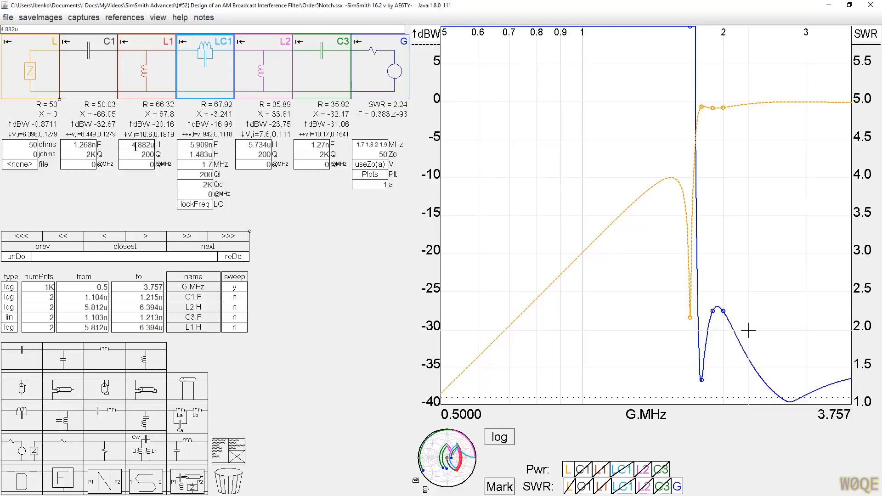
{"action": "scroll", "coordinate": [134, 146], "scroll_direction": "up", "scroll_amount": 8}
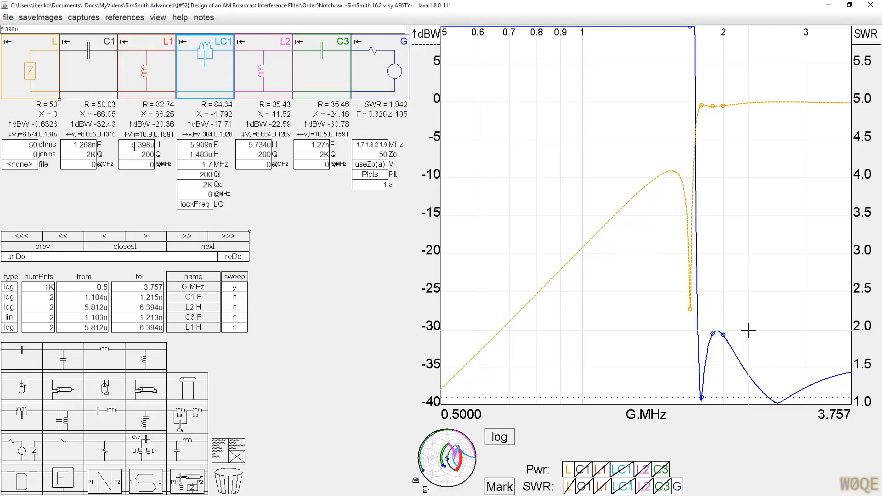
{"action": "left_click", "coordinate": [252, 143]}
{"action": "scroll", "coordinate": [252, 143], "scroll_direction": "up", "scroll_amount": 5}
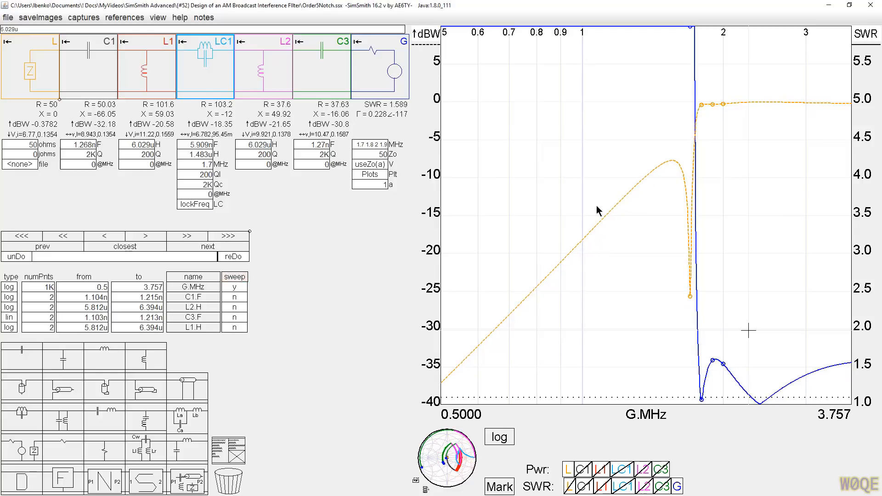
Step: Raise the LC1 trap's capacitance to 6.403 nF
{"action": "left_click", "coordinate": [203, 143]}
{"action": "scroll", "coordinate": [203, 143], "scroll_direction": "up", "scroll_amount": 4}
{"action": "scroll", "coordinate": [203, 143], "scroll_direction": "up", "scroll_amount": 1}
{"action": "scroll", "coordinate": [203, 143], "scroll_direction": "up", "scroll_amount": 3}
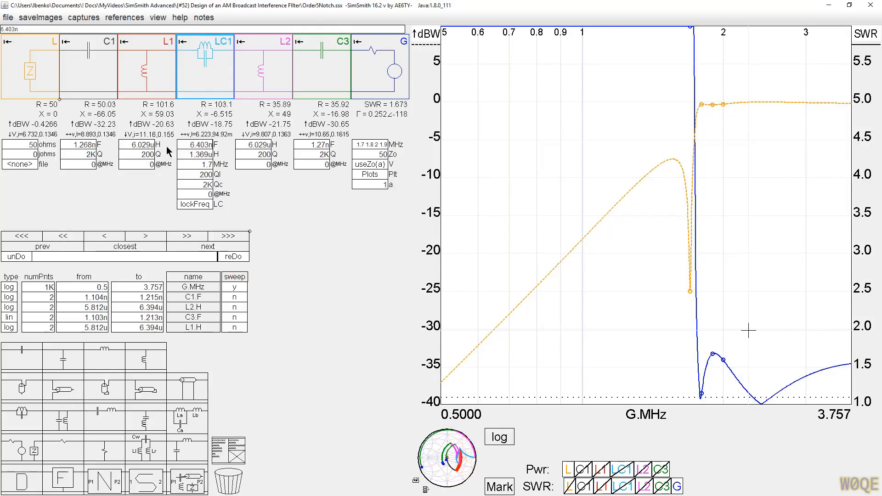
Step: Increase L1 to 6.802 µH and L2 to 6.871 µH
{"action": "scroll", "coordinate": [131, 146], "scroll_direction": "up", "scroll_amount": 5}
{"action": "scroll", "coordinate": [132, 146], "scroll_direction": "up", "scroll_amount": 7}
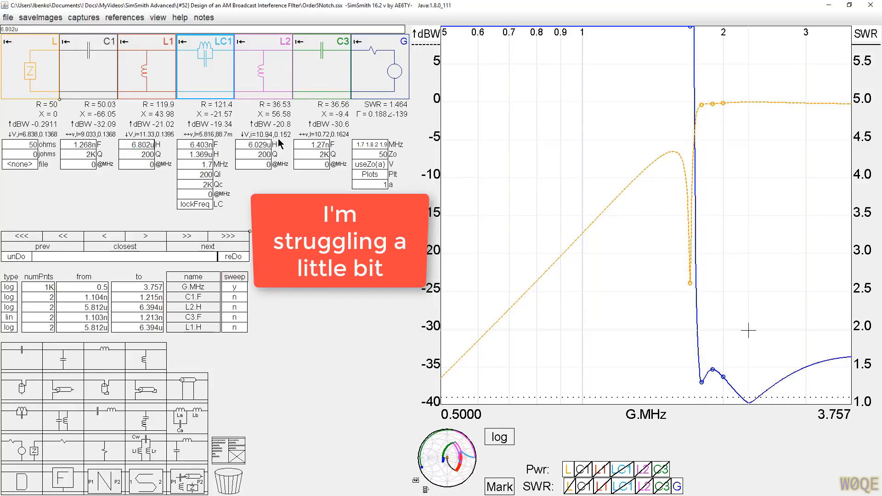
{"action": "scroll", "coordinate": [252, 145], "scroll_direction": "up", "scroll_amount": 8}
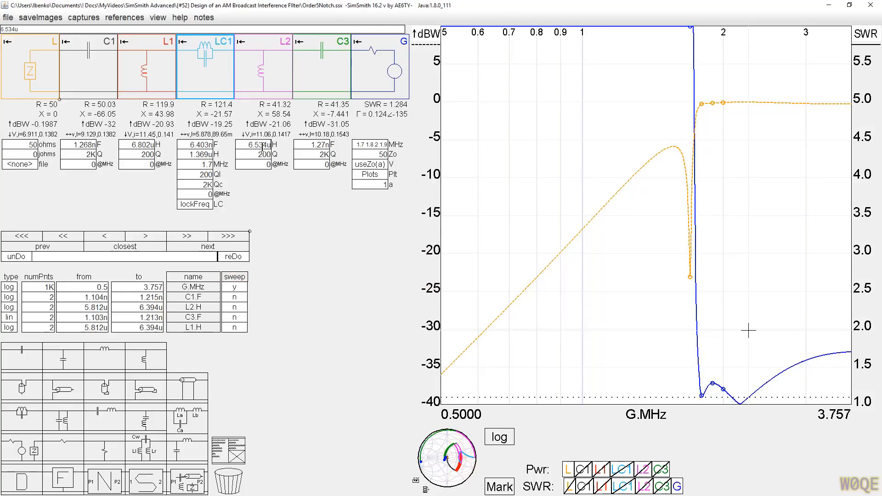
{"action": "scroll", "coordinate": [250, 145], "scroll_direction": "up", "scroll_amount": 2}
{"action": "scroll", "coordinate": [251, 145], "scroll_direction": "up", "scroll_amount": 2}
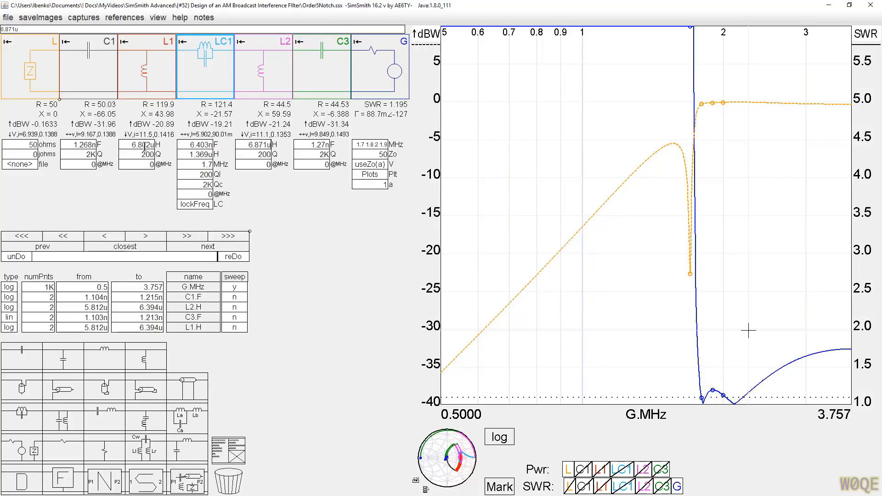
Step: Match L1 and L2 at 7.01 µH, and set the LC1 trap's capacitance to 6.666 nF
{"action": "scroll", "coordinate": [140, 145], "scroll_direction": "up", "scroll_amount": 2}
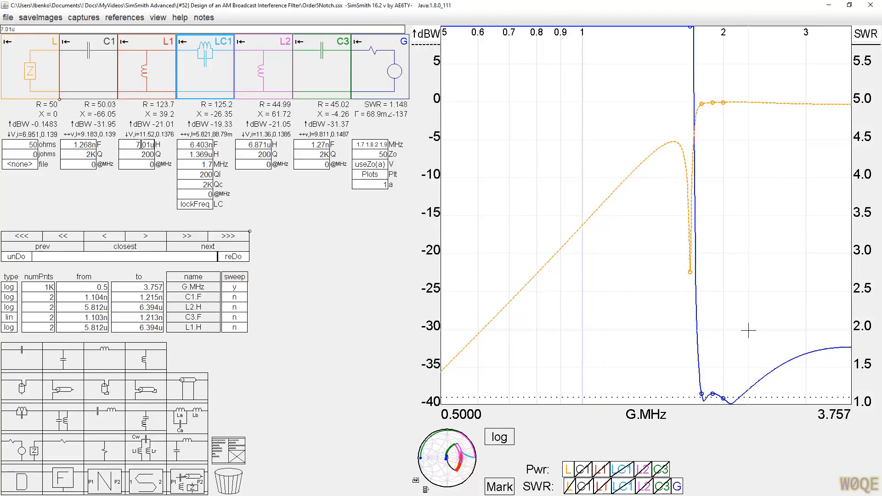
{"action": "scroll", "coordinate": [250, 147], "scroll_direction": "up", "scroll_amount": 1}
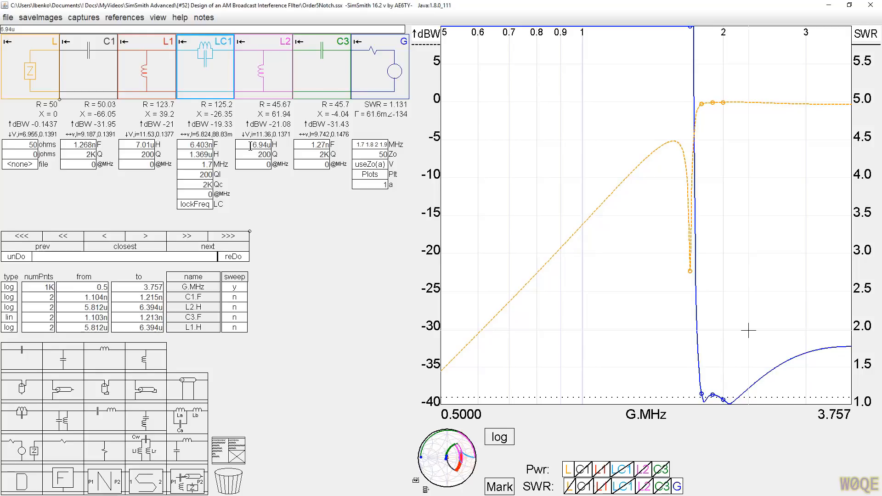
{"action": "scroll", "coordinate": [250, 145], "scroll_direction": "up", "scroll_amount": 1}
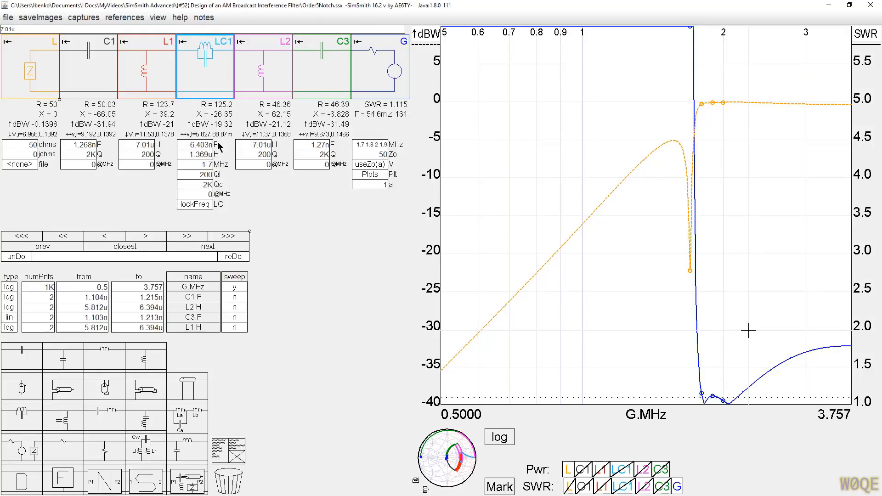
{"action": "scroll", "coordinate": [199, 145], "scroll_direction": "down", "scroll_amount": 1}
{"action": "scroll", "coordinate": [199, 145], "scroll_direction": "up", "scroll_amount": 5}
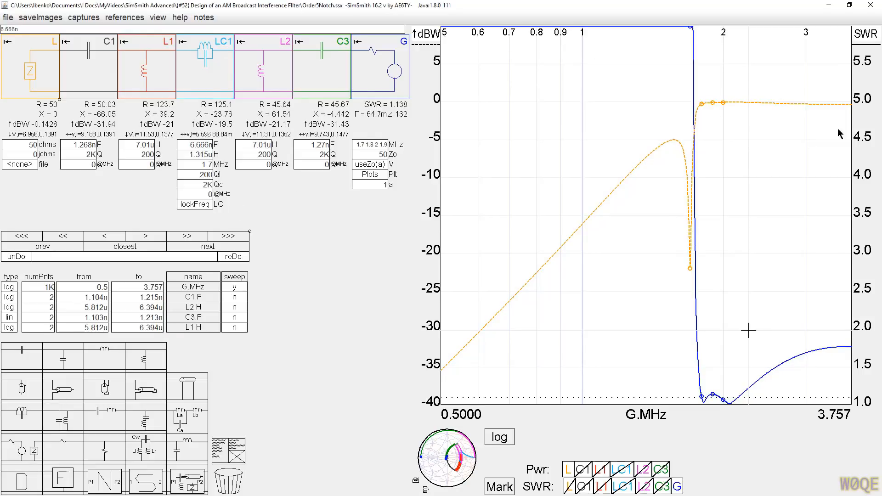
Step: Read the power curve at the 2, 1.9, 1.8 and 1.7 MHz markers and examine the notch closely around 1.7 MHz
{"action": "left_click", "coordinate": [723, 103]}
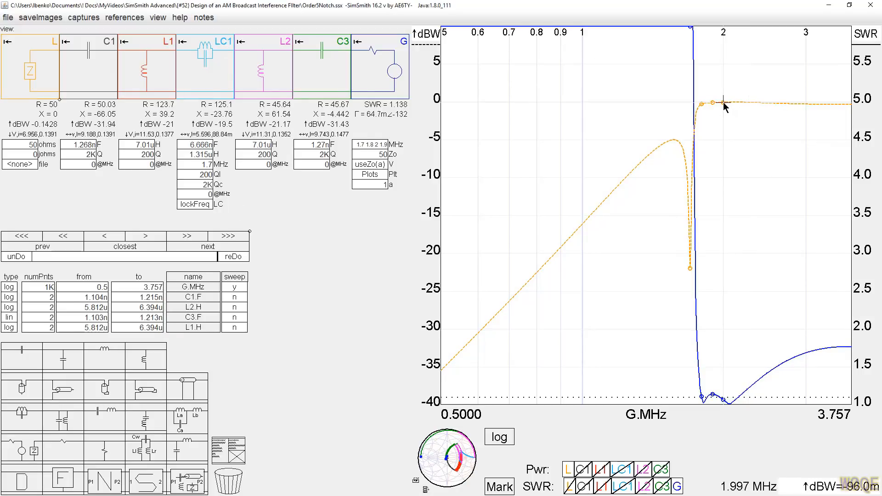
{"action": "left_click", "coordinate": [714, 105]}
{"action": "left_click", "coordinate": [702, 106]}
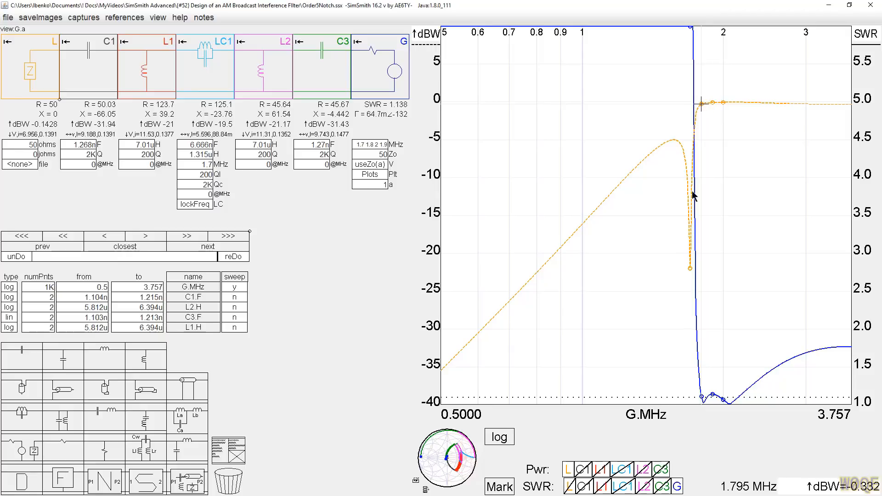
{"action": "left_click", "coordinate": [690, 268]}
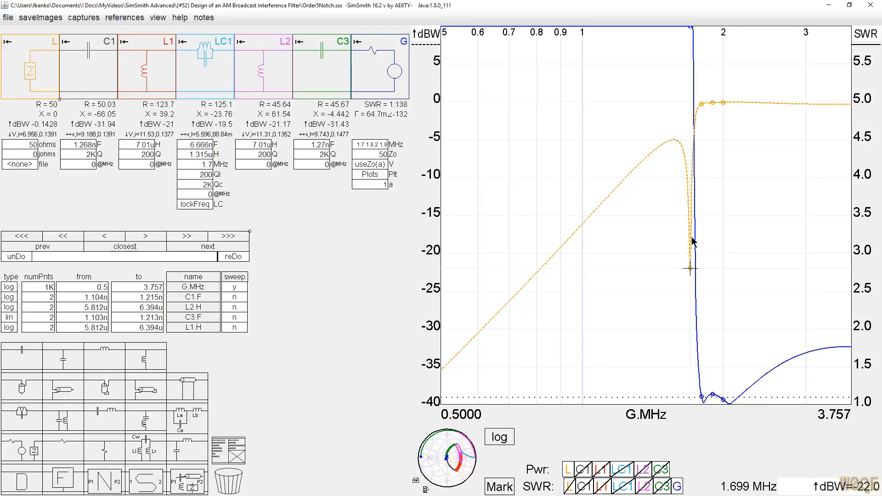
{"action": "scroll", "coordinate": [695, 277], "scroll_direction": "up", "scroll_amount": 4}
{"action": "scroll", "coordinate": [692, 281], "scroll_direction": "up", "scroll_amount": 4}
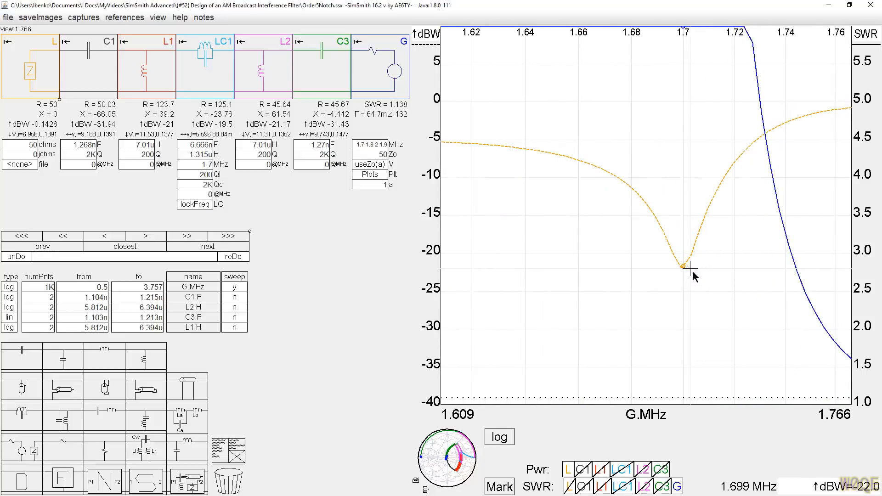
{"action": "left_click", "coordinate": [673, 255]}
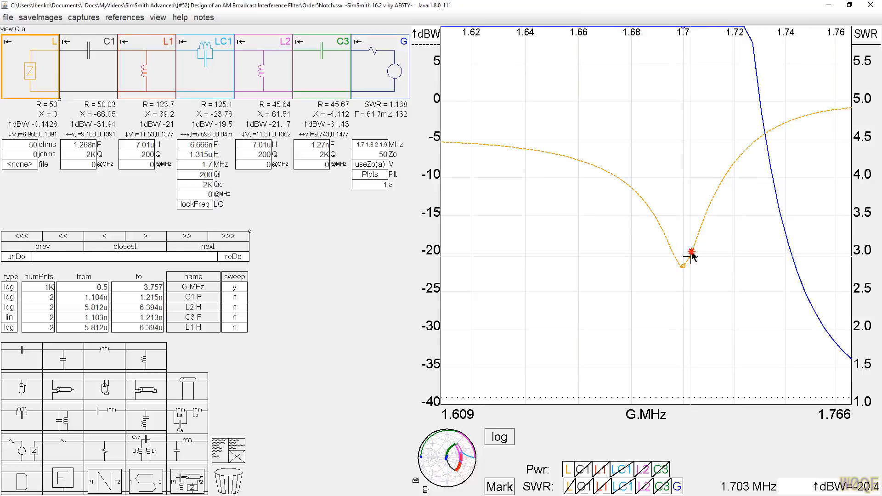
{"action": "scroll", "coordinate": [686, 182], "scroll_direction": "down", "scroll_amount": 8}
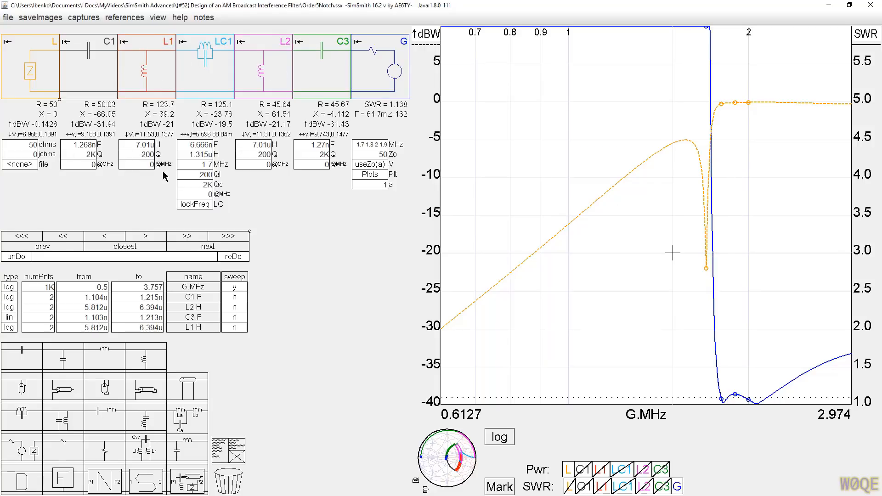
Step: Change LC1's mode to unlockFreq and raise capacitor C1 to 1.409 nF
{"action": "left_click", "coordinate": [195, 204]}
{"action": "left_click", "coordinate": [70, 146]}
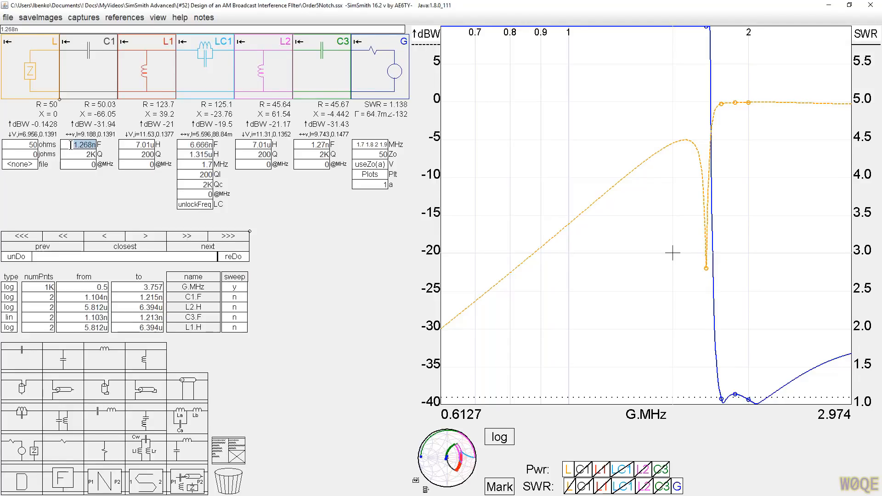
{"action": "scroll", "coordinate": [71, 145], "scroll_direction": "up", "scroll_amount": 1}
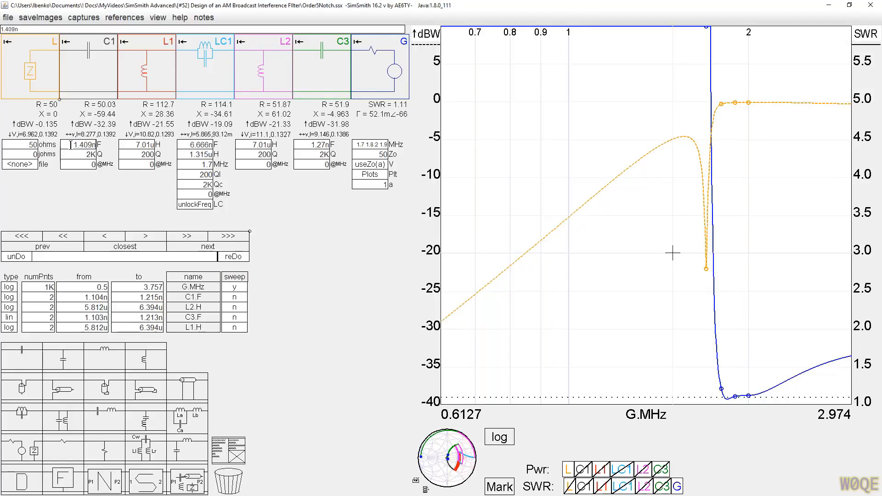
Step: Return C1 to 1.268 nF, and test C3's sensitivity by raising it to 1.567 nF and restoring 1.27 nF
{"action": "scroll", "coordinate": [70, 145], "scroll_direction": "down", "scroll_amount": 1}
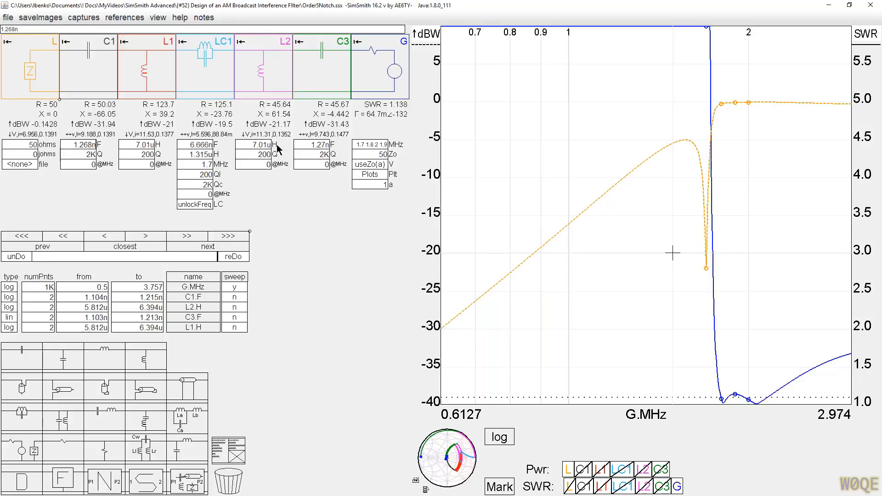
{"action": "scroll", "coordinate": [314, 147], "scroll_direction": "up", "scroll_amount": 2}
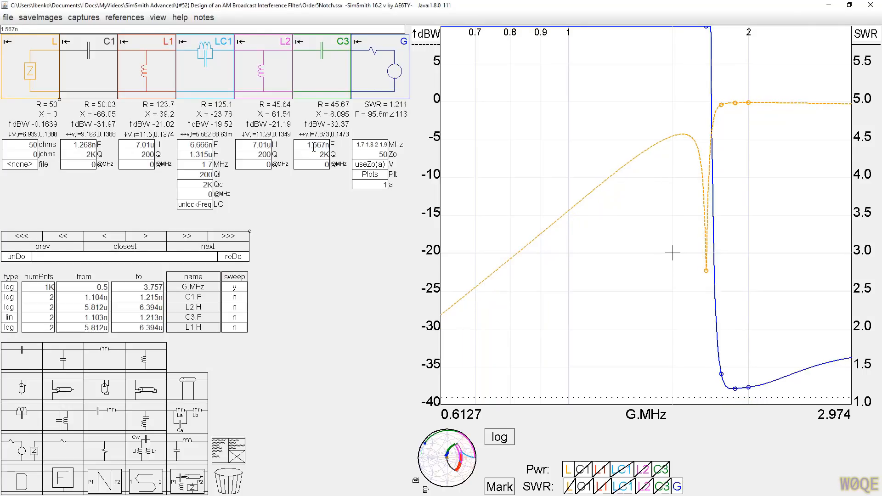
{"action": "scroll", "coordinate": [314, 147], "scroll_direction": "down", "scroll_amount": 2}
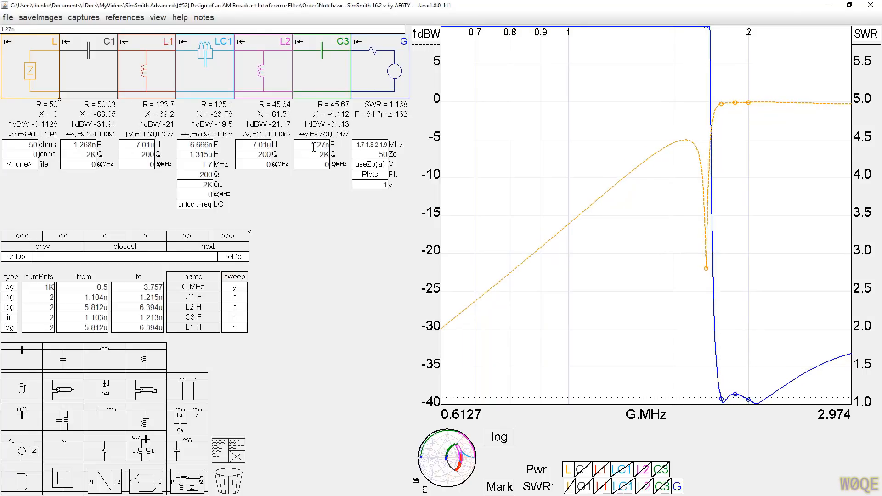
Step: Test the inductors' sensitivity by raising L2 to 7.789 µH and increasing L1, restoring each to 7.01 µH
{"action": "scroll", "coordinate": [263, 146], "scroll_direction": "up", "scroll_amount": 1}
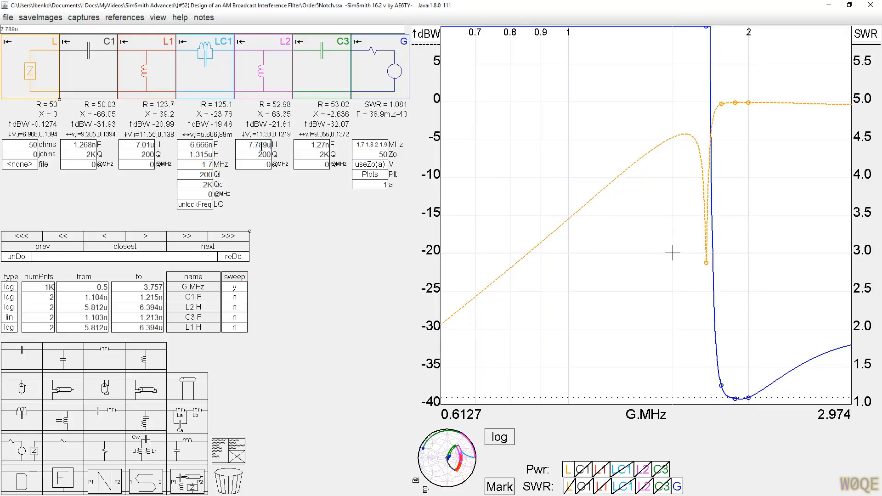
{"action": "scroll", "coordinate": [263, 147], "scroll_direction": "down", "scroll_amount": 1}
{"action": "left_click_drag", "start_coordinate": [155, 145], "coordinate": [140, 146]}
{"action": "scroll", "coordinate": [140, 145], "scroll_direction": "up", "scroll_amount": 1}
{"action": "scroll", "coordinate": [143, 145], "scroll_direction": "down", "scroll_amount": 1}
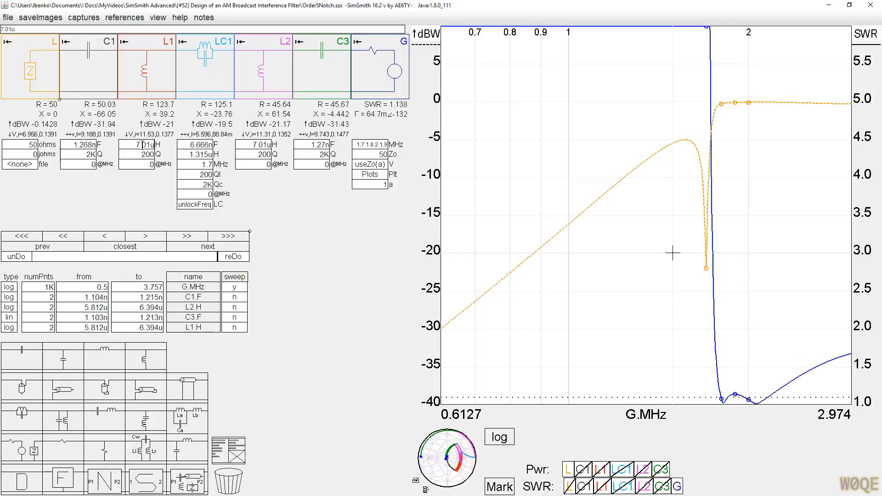
Step: Try LC1's capacitance at 7.407 nF with its frequency unlocked, and restore it to 6.666 nF
{"action": "double_click", "coordinate": [200, 144]}
{"action": "scroll", "coordinate": [200, 144], "scroll_direction": "up", "scroll_amount": 1}
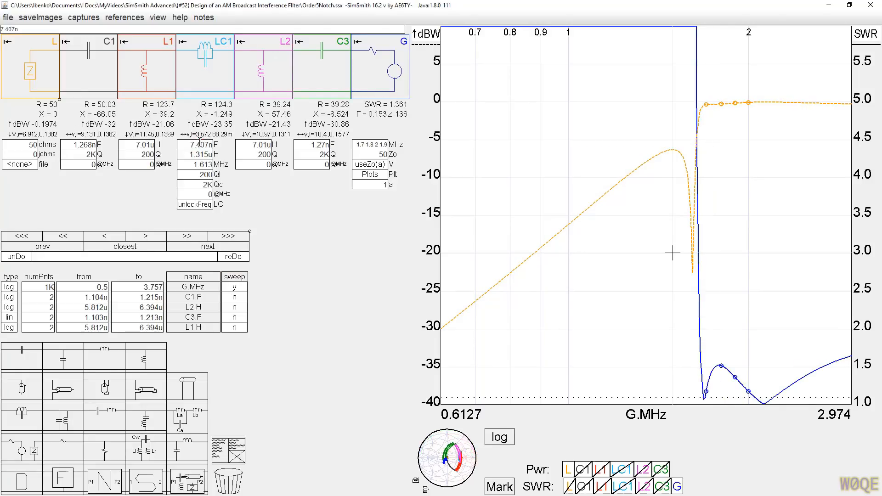
{"action": "scroll", "coordinate": [200, 144], "scroll_direction": "down", "scroll_amount": 1}
Step: Try raising LC1's inductance twice with its frequency unlocked, restoring 1.315 µH each time
{"action": "double_click", "coordinate": [201, 154]}
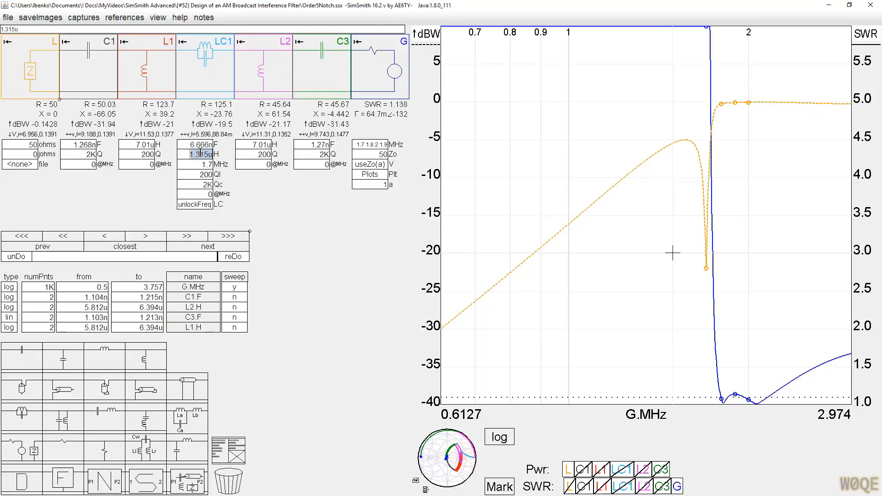
{"action": "scroll", "coordinate": [200, 154], "scroll_direction": "up", "scroll_amount": 1}
{"action": "scroll", "coordinate": [201, 153], "scroll_direction": "down", "scroll_amount": 1}
{"action": "scroll", "coordinate": [201, 153], "scroll_direction": "up", "scroll_amount": 1}
{"action": "scroll", "coordinate": [201, 152], "scroll_direction": "down", "scroll_amount": 1}
Step: Change LC1's mode to lockFreq and vary its capacitance up and down, returning it to 6.666 nF
{"action": "left_click", "coordinate": [205, 205]}
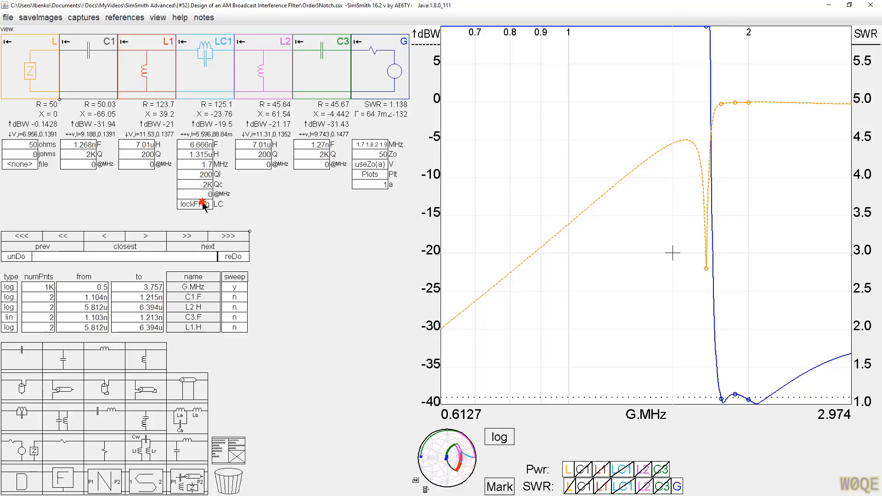
{"action": "left_click", "coordinate": [186, 144]}
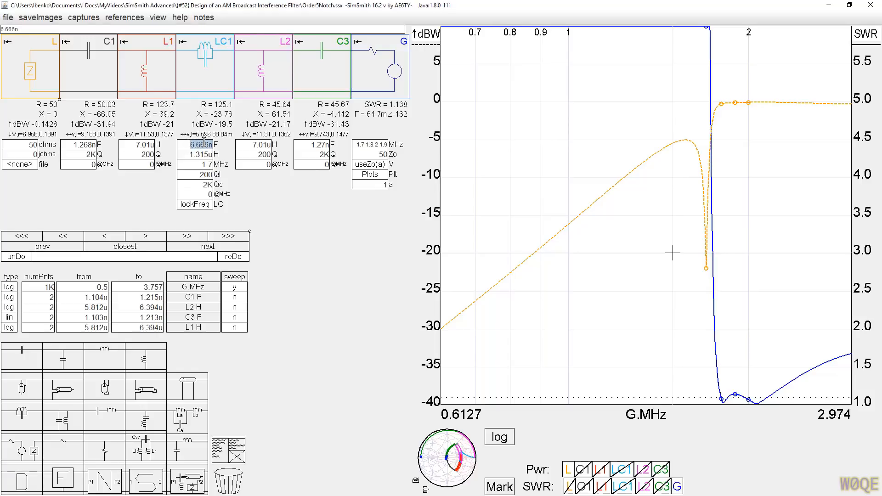
{"action": "scroll", "coordinate": [188, 146], "scroll_direction": "up", "scroll_amount": 1}
{"action": "scroll", "coordinate": [187, 146], "scroll_direction": "down", "scroll_amount": 1}
{"action": "scroll", "coordinate": [188, 146], "scroll_direction": "down", "scroll_amount": 1}
{"action": "scroll", "coordinate": [188, 145], "scroll_direction": "up", "scroll_amount": 1}
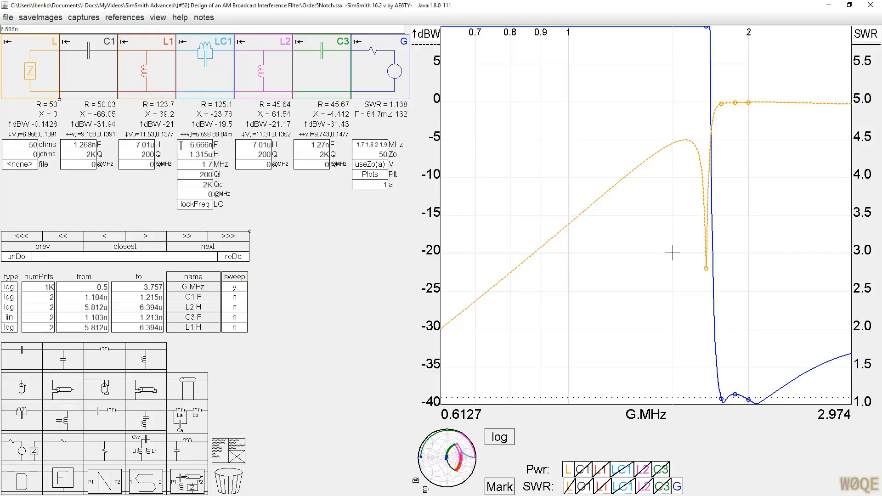